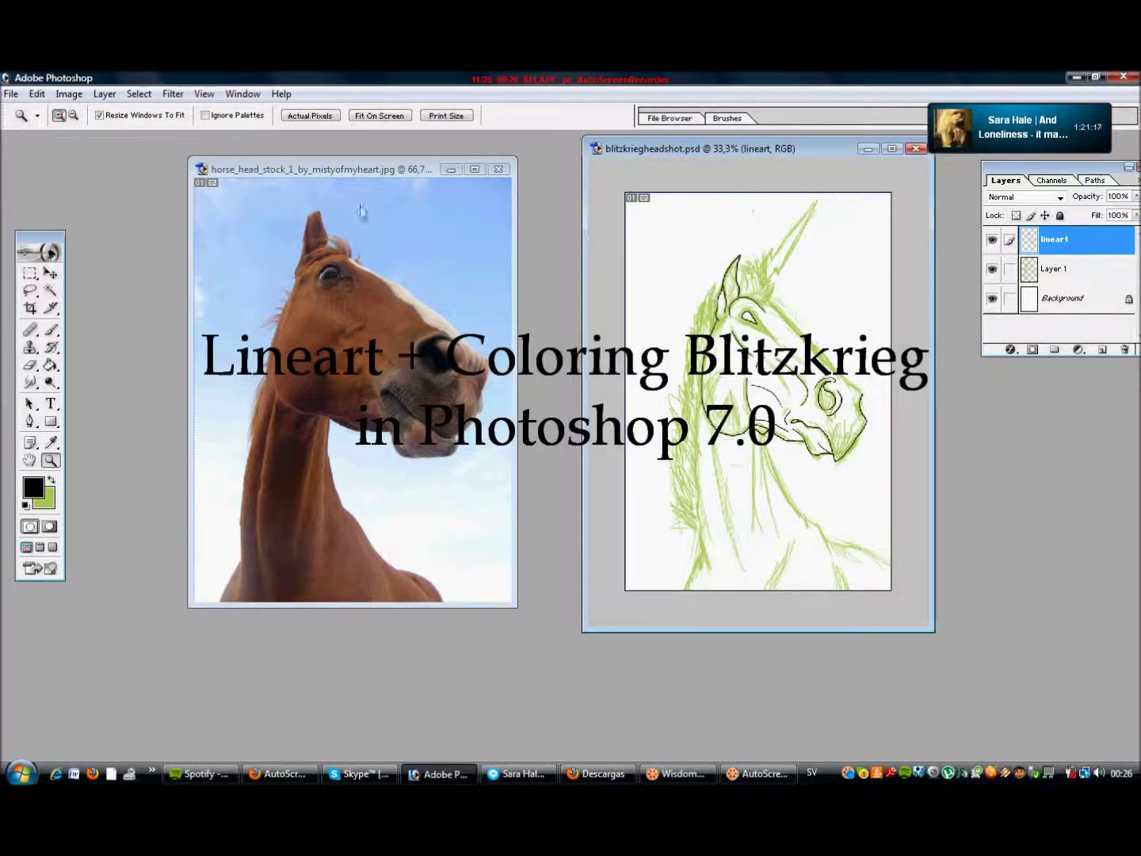
- Zoom in on the neck and ink the first black lines down it over the green sketch
{"action": "left_click", "coordinate": [703, 511]}
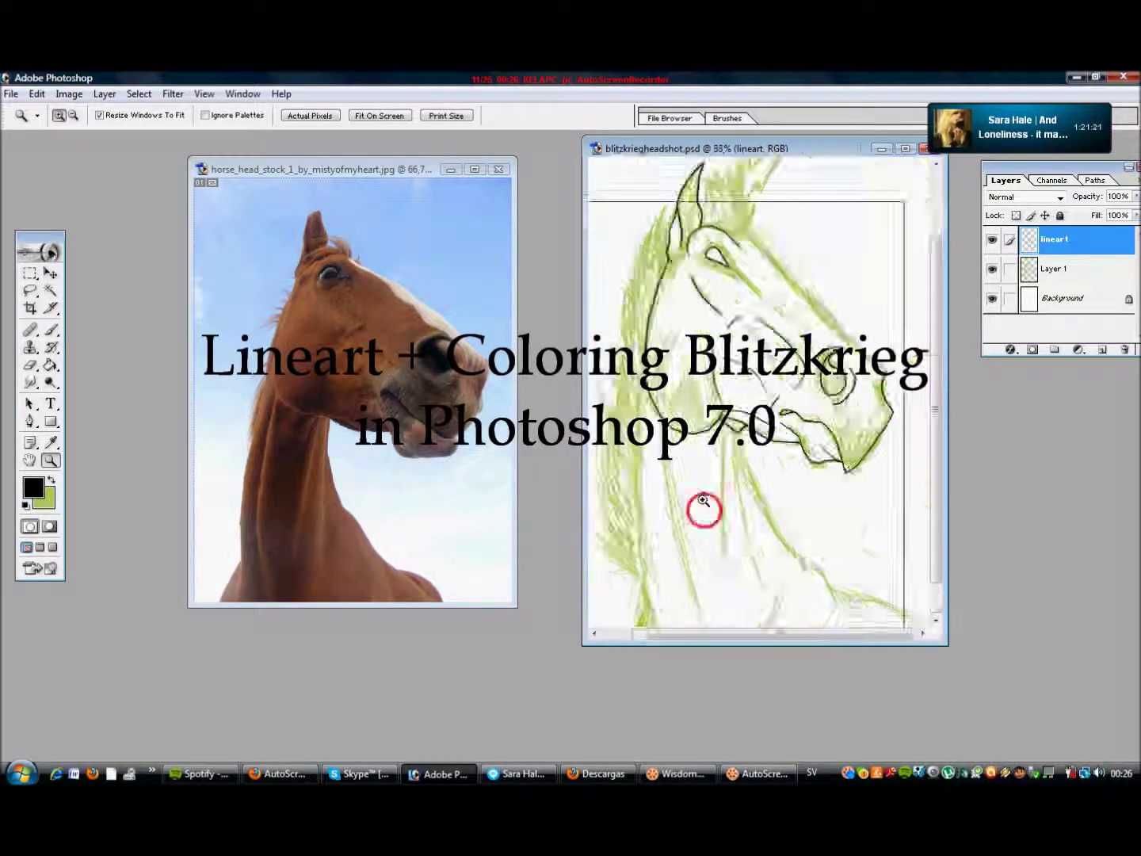
{"action": "key", "text": "b"}
{"action": "left_click_drag", "start_coordinate": [675, 170], "coordinate": [757, 532]}
{"action": "left_click_drag", "start_coordinate": [799, 164], "coordinate": [803, 450]}
{"action": "left_click_drag", "start_coordinate": [820, 192], "coordinate": [884, 489]}
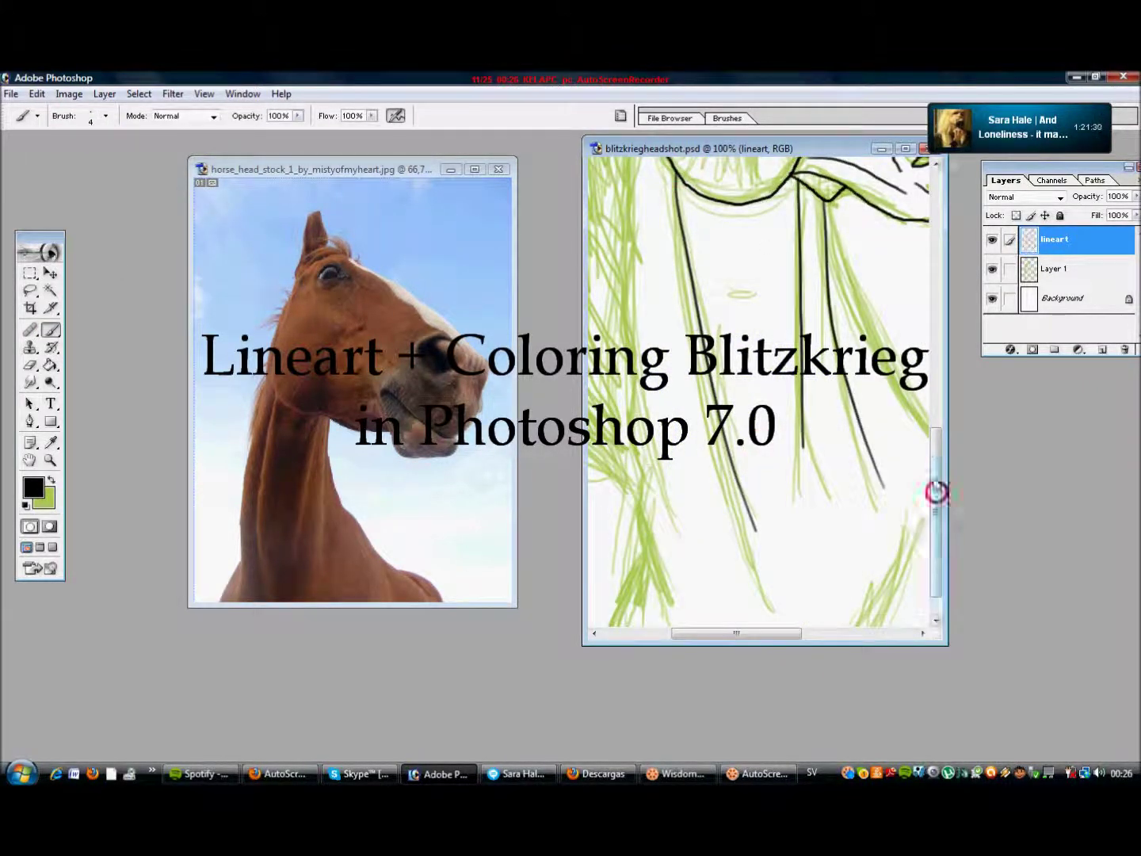
{"action": "scroll", "coordinate": [660, 489], "scroll_direction": "up", "scroll_amount": 2}
{"action": "mouse_move", "coordinate": [623, 338]}
{"action": "left_mouse_down"}
{"action": "mouse_move", "coordinate": [640, 443]}
{"action": "mouse_move", "coordinate": [625, 379]}
{"action": "left_mouse_up"}
{"action": "scroll", "coordinate": [639, 443], "scroll_direction": "up", "scroll_amount": 4}
{"action": "left_click_drag", "start_coordinate": [936, 441], "coordinate": [936, 375]}
- Ink a short black line on the face and black strokes over the spiky mane
{"action": "left_click", "coordinate": [30, 364]}
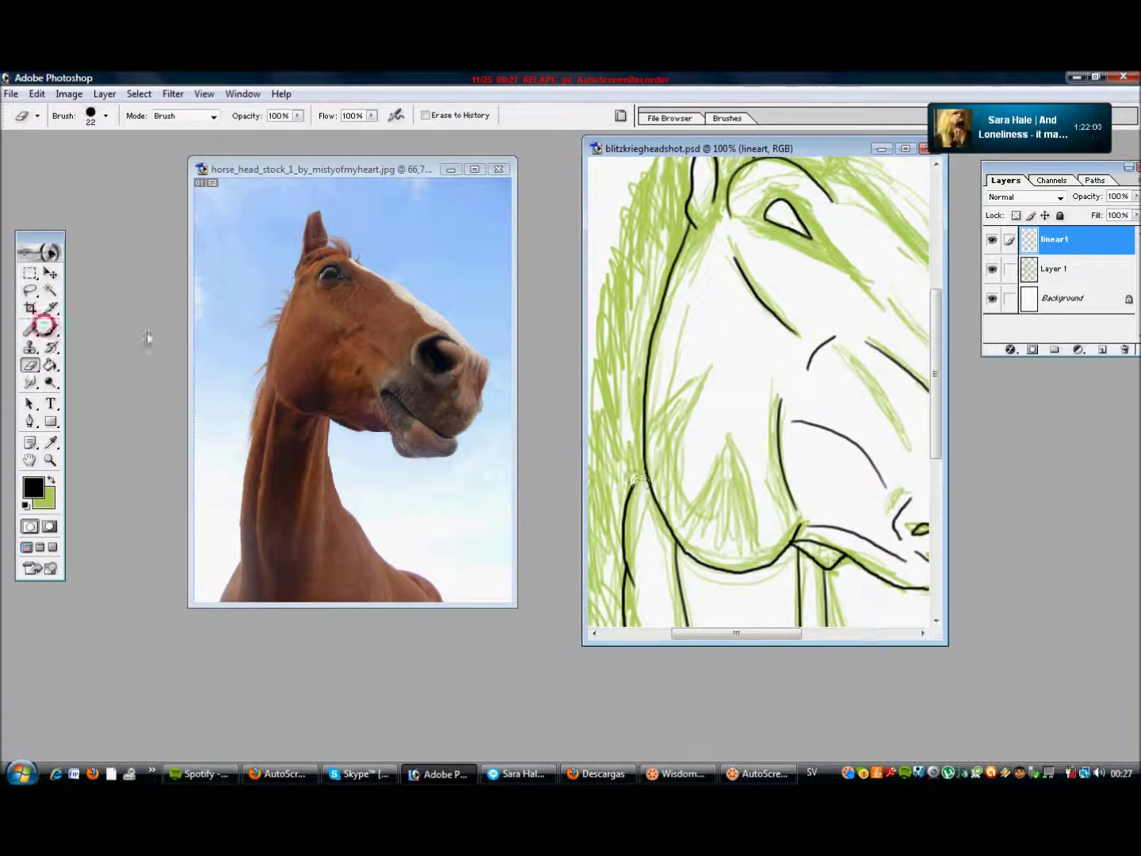
{"action": "key", "text": "b"}
{"action": "left_click_drag", "start_coordinate": [634, 499], "coordinate": [628, 423]}
{"action": "left_click_drag", "start_coordinate": [935, 372], "coordinate": [935, 315]}
{"action": "mouse_move", "coordinate": [781, 317]}
{"action": "left_mouse_down"}
{"action": "mouse_move", "coordinate": [862, 337]}
{"action": "mouse_move", "coordinate": [867, 261]}
{"action": "mouse_move", "coordinate": [777, 199]}
{"action": "left_mouse_up"}
{"action": "left_click_drag", "start_coordinate": [936, 315], "coordinate": [935, 488]}
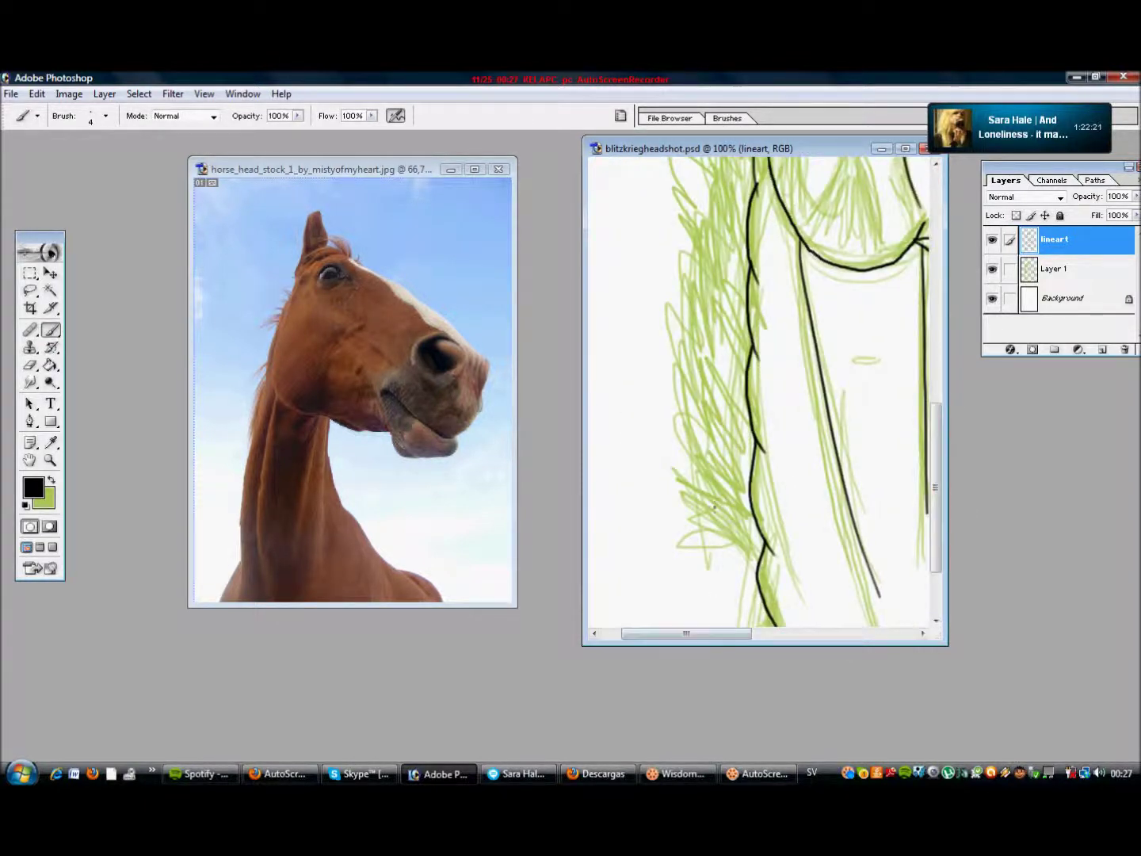
{"action": "left_click_drag", "start_coordinate": [721, 523], "coordinate": [662, 313]}
{"action": "left_click_drag", "start_coordinate": [697, 376], "coordinate": [662, 275]}
{"action": "left_click_drag", "start_coordinate": [935, 488], "coordinate": [935, 425]}
{"action": "left_click_drag", "start_coordinate": [710, 468], "coordinate": [674, 337]}
{"action": "left_click_drag", "start_coordinate": [722, 393], "coordinate": [682, 273]}
{"action": "left_click_drag", "start_coordinate": [733, 313], "coordinate": [705, 182]}
{"action": "left_click_drag", "start_coordinate": [935, 425], "coordinate": [935, 364]}
{"action": "left_click_drag", "start_coordinate": [719, 336], "coordinate": [794, 163]}
{"action": "left_click_drag", "start_coordinate": [936, 333], "coordinate": [935, 296]}
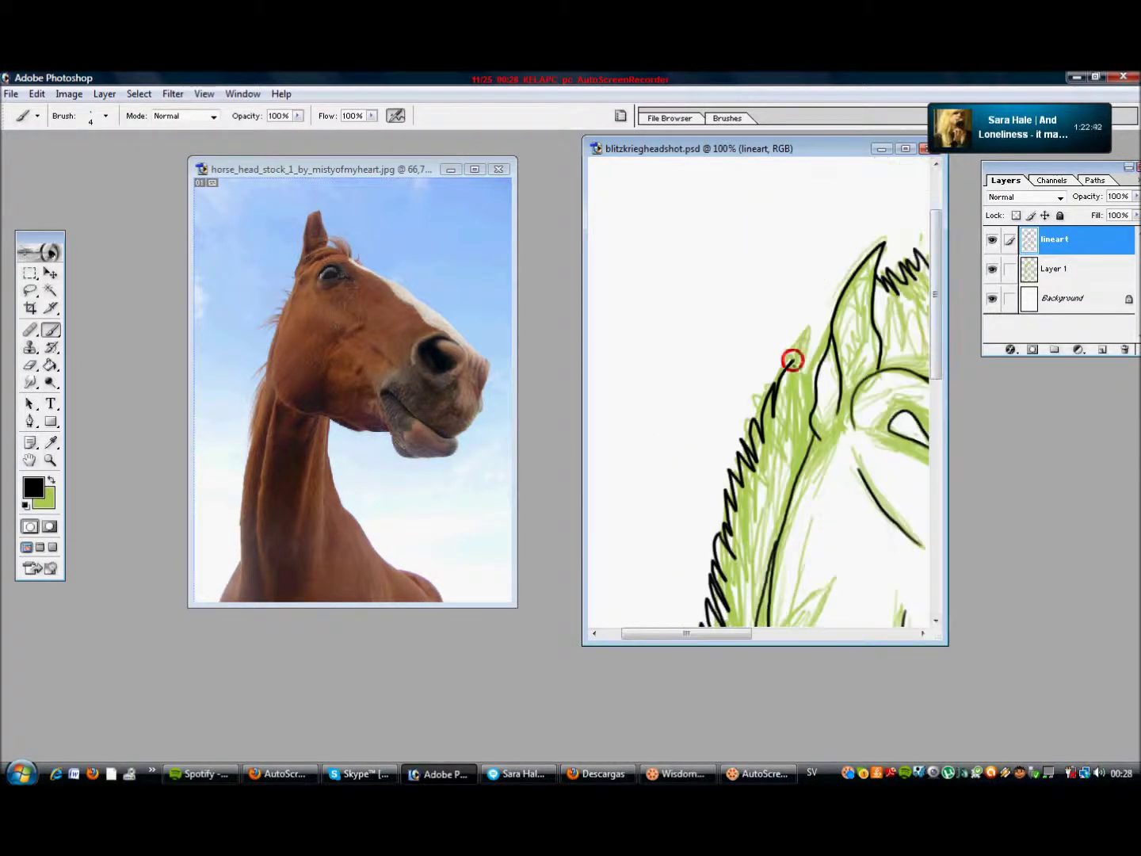
- Add a thin black line inside the ear and the remaining jaw lines, then zoom out
{"action": "left_click_drag", "start_coordinate": [824, 374], "coordinate": [864, 268]}
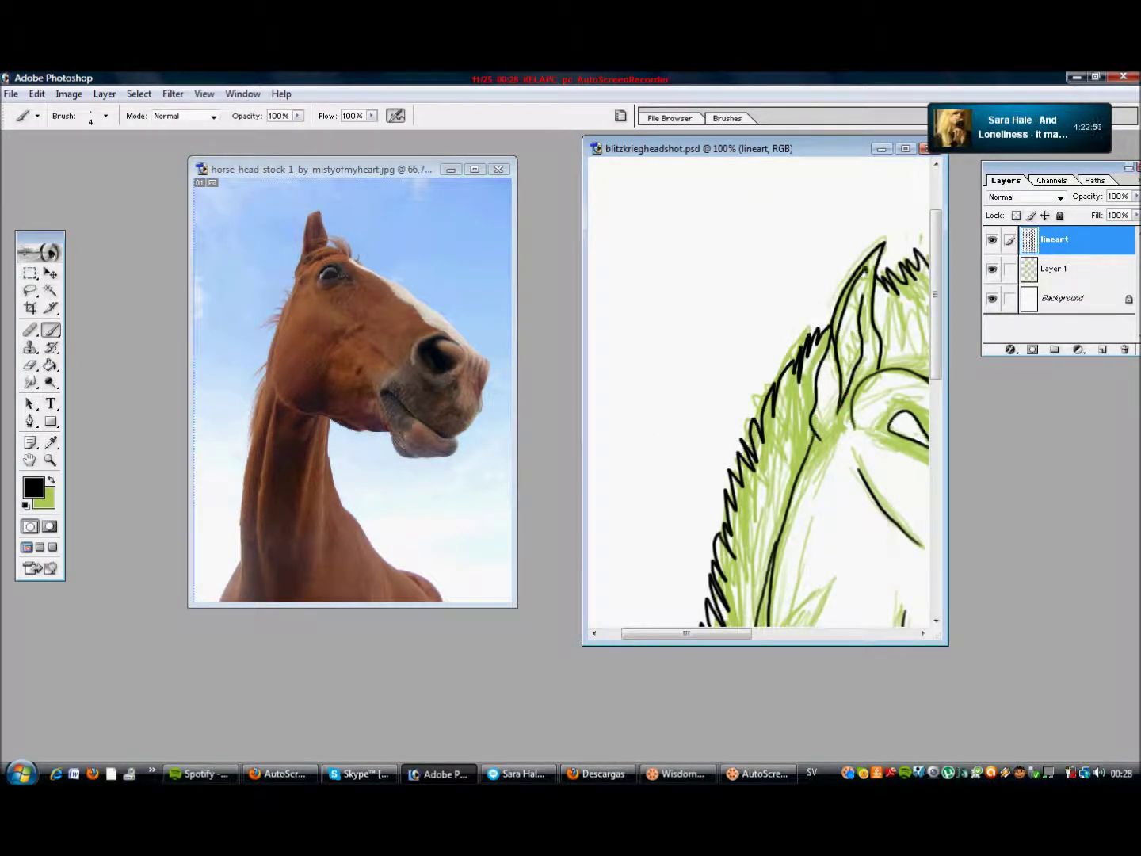
{"action": "left_click_drag", "start_coordinate": [936, 329], "coordinate": [935, 563]}
{"action": "mouse_move", "coordinate": [749, 634]}
{"action": "left_mouse_down"}
{"action": "mouse_move", "coordinate": [834, 647]}
{"action": "mouse_move", "coordinate": [840, 634]}
{"action": "left_mouse_up"}
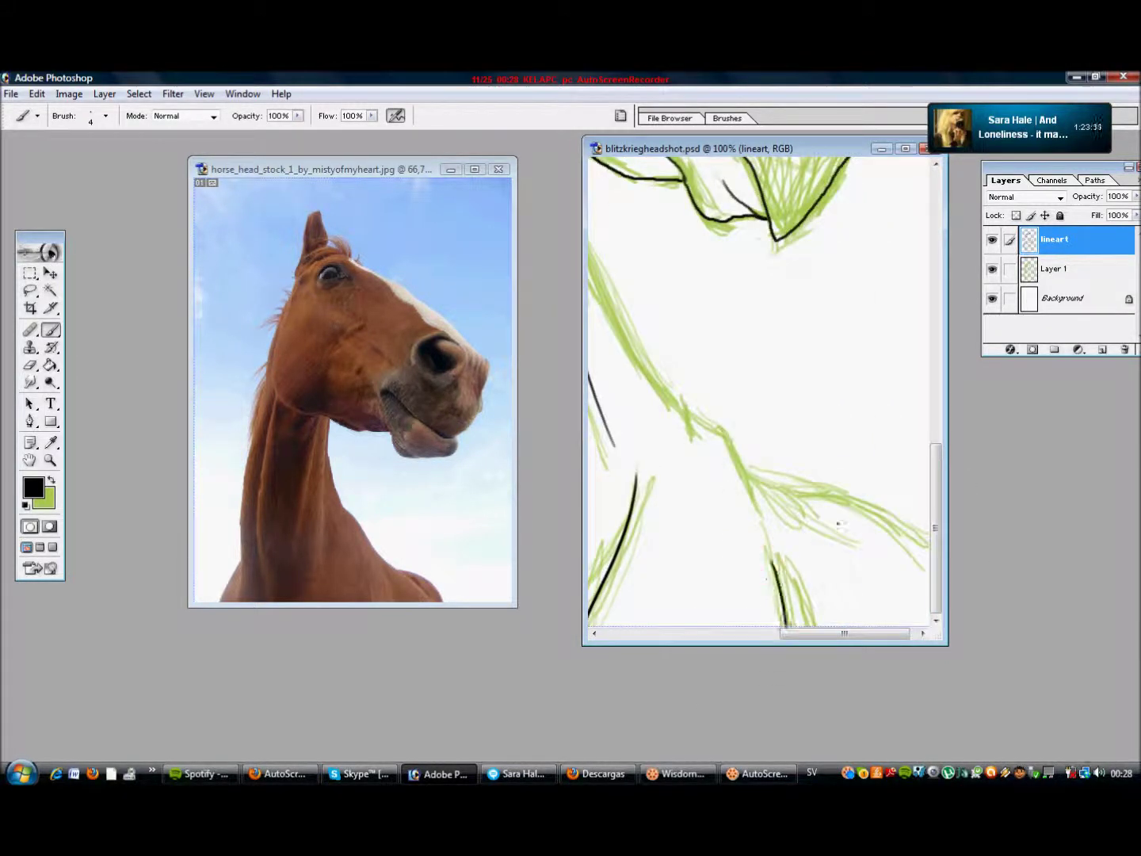
{"action": "left_click_drag", "start_coordinate": [935, 527], "coordinate": [936, 500]}
{"action": "left_click_drag", "start_coordinate": [820, 635], "coordinate": [856, 633]}
{"action": "mouse_move", "coordinate": [809, 487]}
{"action": "left_mouse_down"}
{"action": "mouse_move", "coordinate": [760, 450]}
{"action": "mouse_move", "coordinate": [652, 218]}
{"action": "left_mouse_up"}
{"action": "mouse_move", "coordinate": [855, 564]}
{"action": "left_mouse_down"}
{"action": "mouse_move", "coordinate": [755, 563]}
{"action": "mouse_move", "coordinate": [851, 561]}
{"action": "mouse_move", "coordinate": [924, 626]}
{"action": "left_mouse_up"}
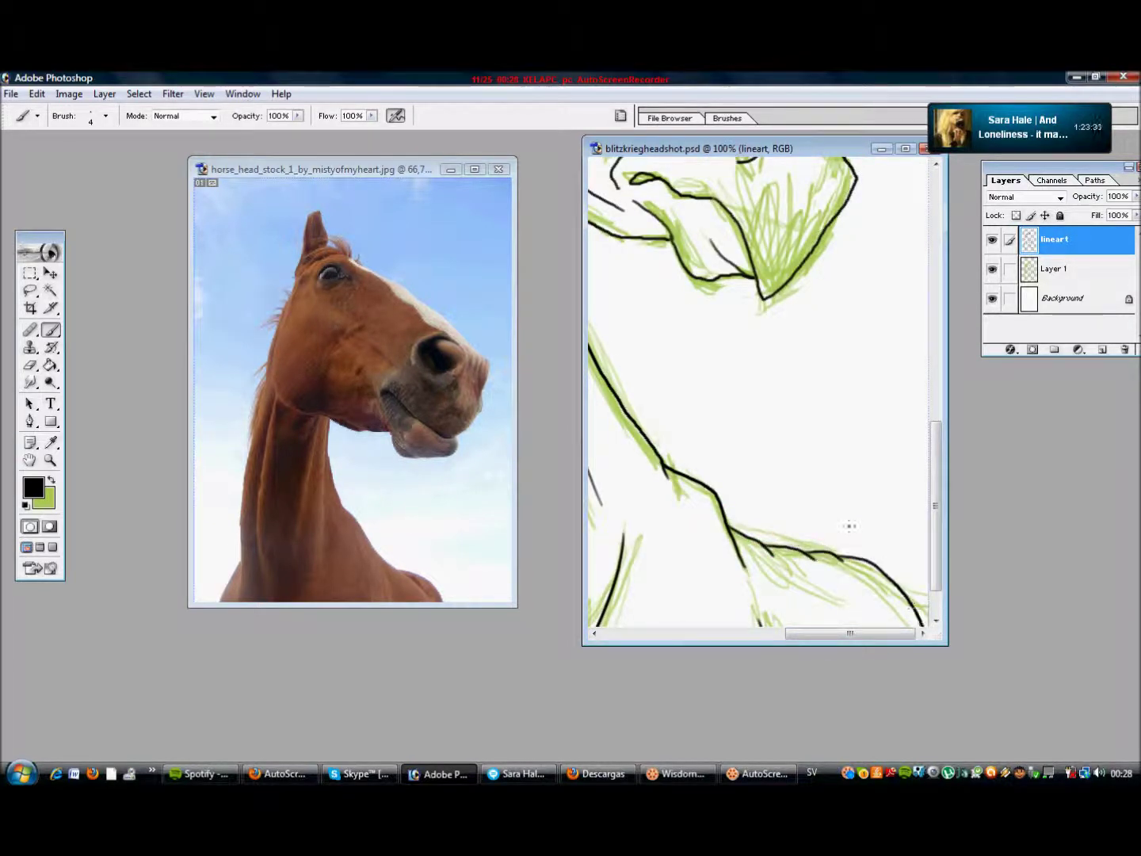
{"action": "key", "text": "z"}
{"action": "left_click", "coordinate": [744, 384], "text": "alt"}
{"action": "left_click", "coordinate": [745, 384], "text": "alt"}
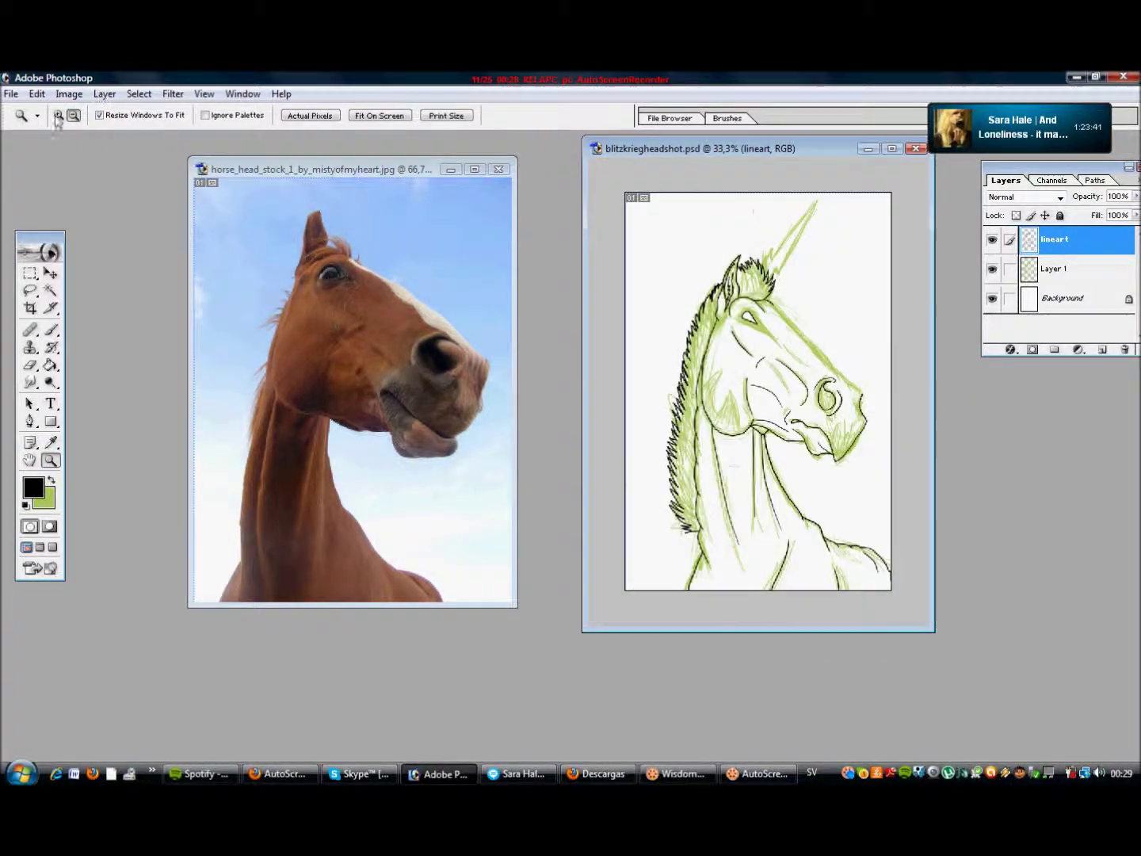
- Ink extra black spikes on the mane and erase the excess of the new neck line
{"action": "left_click", "coordinate": [745, 309]}
{"action": "left_click", "coordinate": [714, 369]}
{"action": "key", "text": "b"}
{"action": "mouse_move", "coordinate": [706, 361]}
{"action": "left_mouse_down"}
{"action": "mouse_move", "coordinate": [774, 274]}
{"action": "mouse_move", "coordinate": [776, 326]}
{"action": "left_mouse_up"}
{"action": "left_click_drag", "start_coordinate": [794, 372], "coordinate": [674, 617]}
{"action": "left_click", "coordinate": [673, 617]}
{"action": "left_click", "coordinate": [891, 226], "text": "shift"}
{"action": "left_click", "coordinate": [30, 364]}
{"action": "left_click_drag", "start_coordinate": [775, 377], "coordinate": [880, 245]}
- Ink black lines along the green neck guide
{"action": "left_click", "coordinate": [51, 330]}
{"action": "left_click_drag", "start_coordinate": [761, 460], "coordinate": [879, 204]}
{"action": "left_click_drag", "start_coordinate": [634, 555], "coordinate": [896, 183]}
{"action": "left_click_drag", "start_coordinate": [799, 633], "coordinate": [762, 633]}
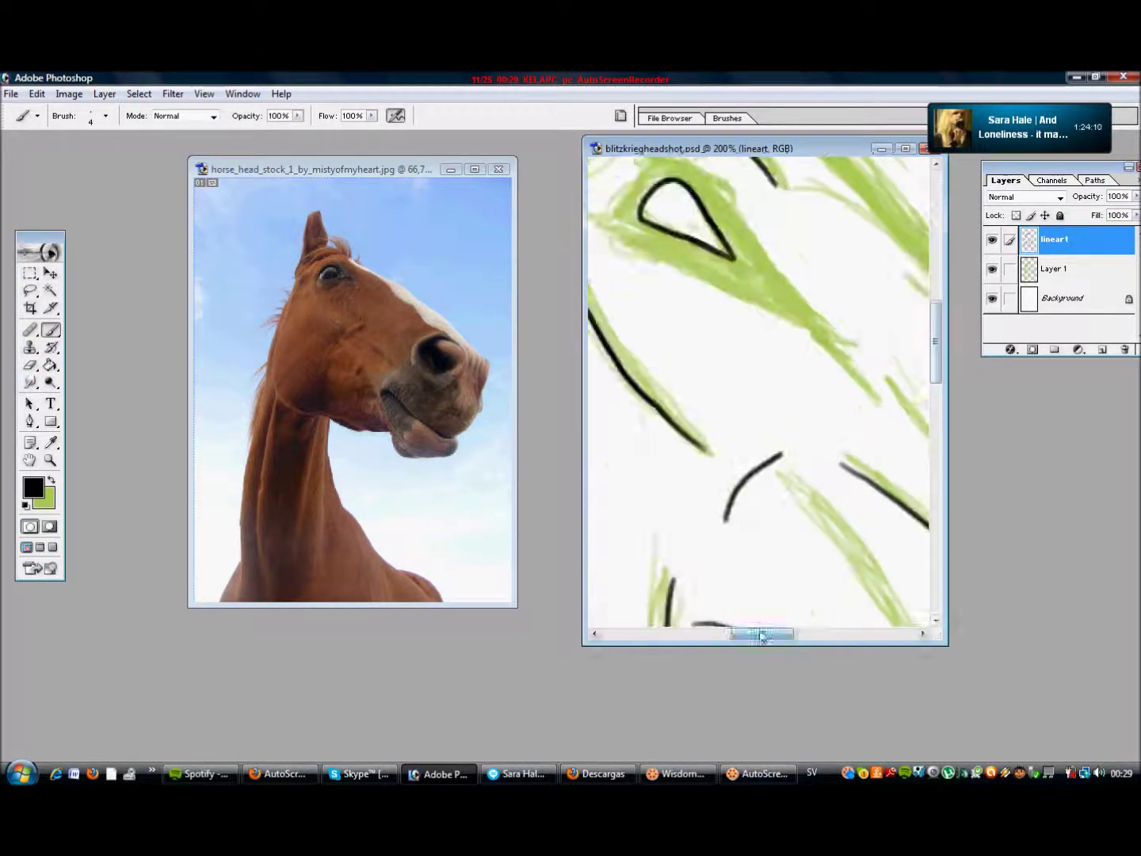
{"action": "key", "text": "e"}
{"action": "key", "text": "b"}
- Outline the unicorn's eye in black
{"action": "left_click_drag", "start_coordinate": [743, 392], "coordinate": [820, 464]}
{"action": "left_click_drag", "start_coordinate": [721, 334], "coordinate": [869, 513]}
{"action": "left_click_drag", "start_coordinate": [706, 310], "coordinate": [809, 448]}
{"action": "left_click_drag", "start_coordinate": [654, 369], "coordinate": [781, 428]}
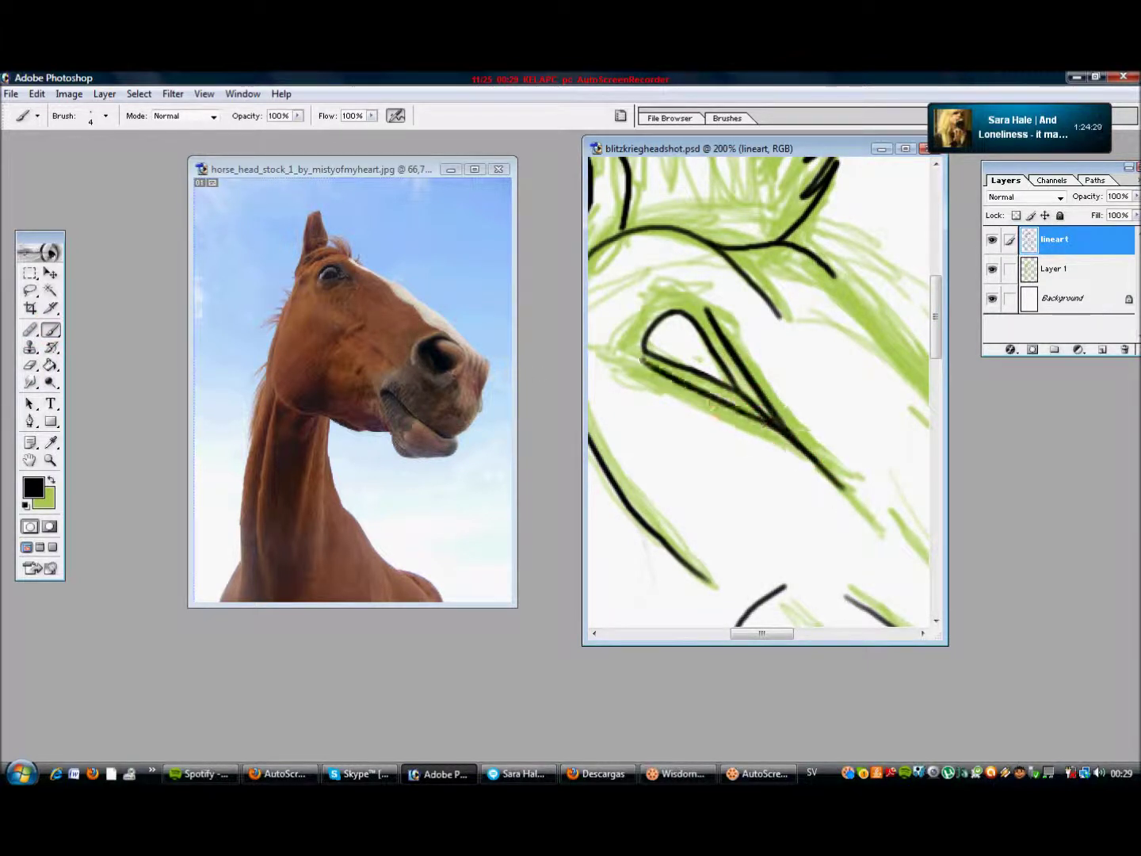
{"action": "scroll", "coordinate": [685, 331], "scroll_direction": "left", "scroll_amount": 3}
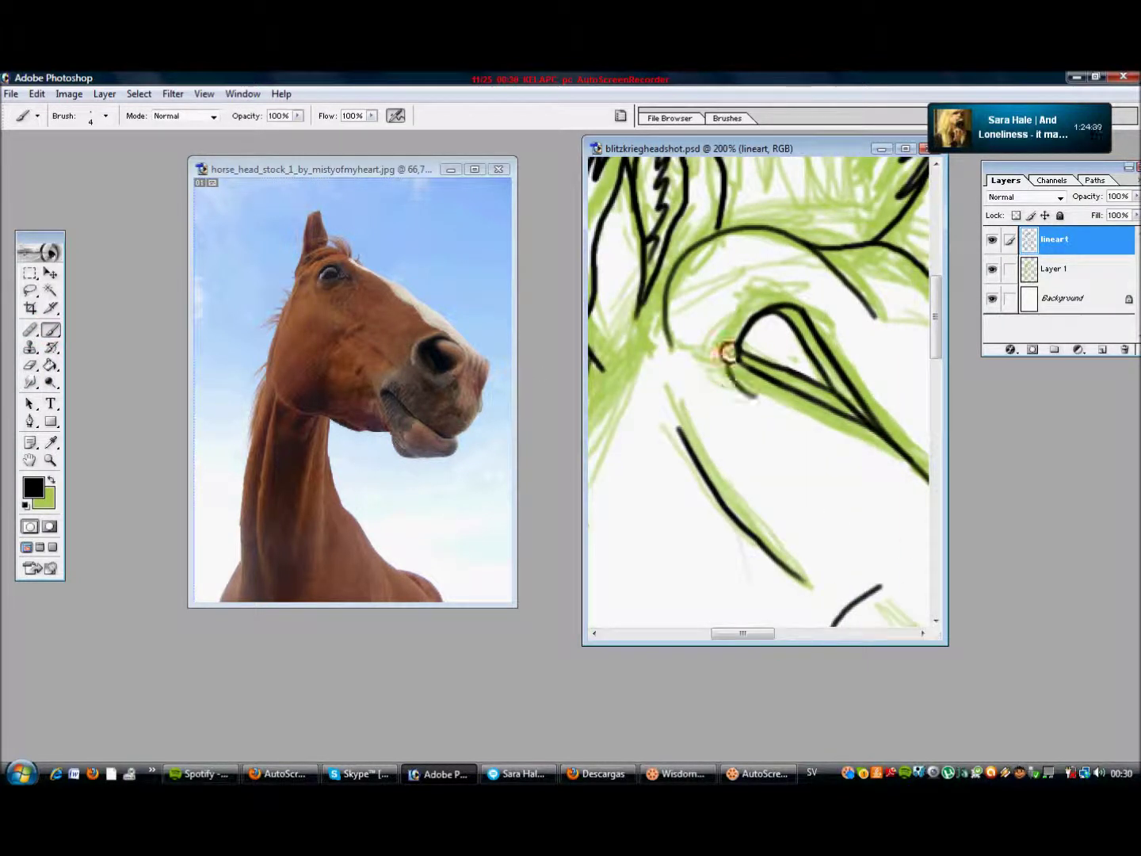
{"action": "scroll", "coordinate": [731, 360], "scroll_direction": "right", "scroll_amount": 3}
{"action": "left_click_drag", "start_coordinate": [662, 350], "coordinate": [736, 388]}
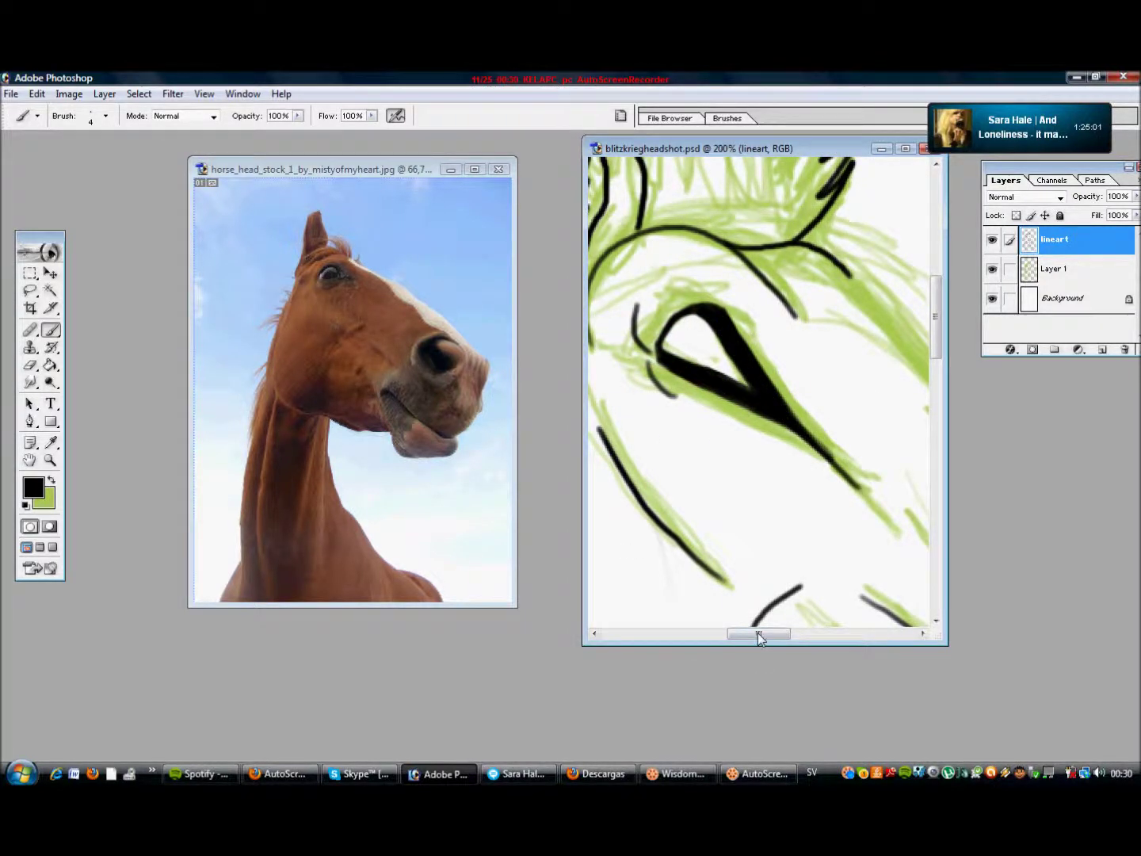
{"action": "left_click_drag", "start_coordinate": [758, 632], "coordinate": [797, 633]}
{"action": "left_click_drag", "start_coordinate": [936, 311], "coordinate": [936, 353]}
{"action": "mouse_move", "coordinate": [797, 634]}
{"action": "left_mouse_down"}
{"action": "mouse_move", "coordinate": [854, 634]}
{"action": "mouse_move", "coordinate": [839, 634]}
{"action": "left_mouse_up"}
- Ink the long neck line along the green strip, zoom out, and select the Background layer
{"action": "left_click_drag", "start_coordinate": [761, 382], "coordinate": [857, 495]}
{"action": "mouse_move", "coordinate": [662, 278]}
{"action": "left_mouse_down"}
{"action": "mouse_move", "coordinate": [754, 348]}
{"action": "mouse_move", "coordinate": [927, 546]}
{"action": "left_mouse_up"}
{"action": "scroll", "coordinate": [912, 346], "scroll_direction": "up", "scroll_amount": 2}
{"action": "left_click_drag", "start_coordinate": [844, 481], "coordinate": [590, 237]}
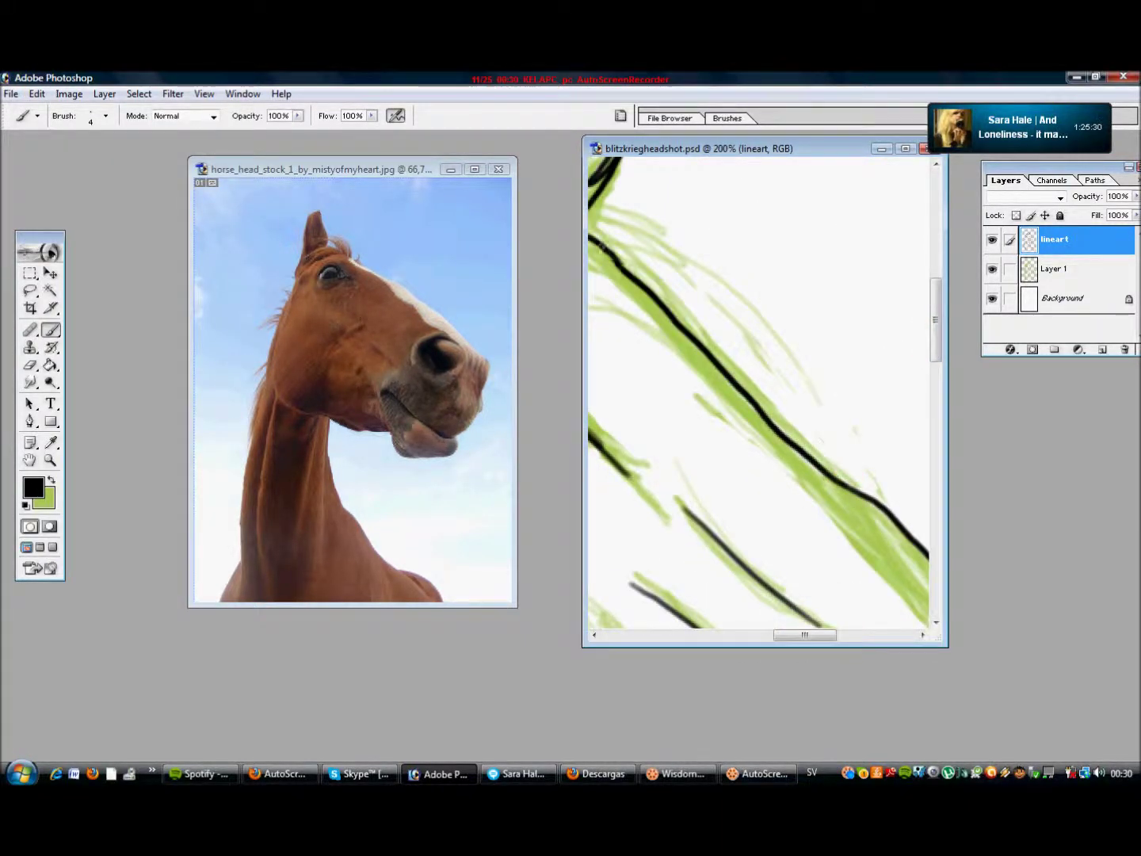
{"action": "key", "text": "z"}
{"action": "left_click", "coordinate": [665, 349], "text": "alt"}
{"action": "left_click", "coordinate": [1063, 298]}
{"action": "left_click", "coordinate": [1101, 350]}
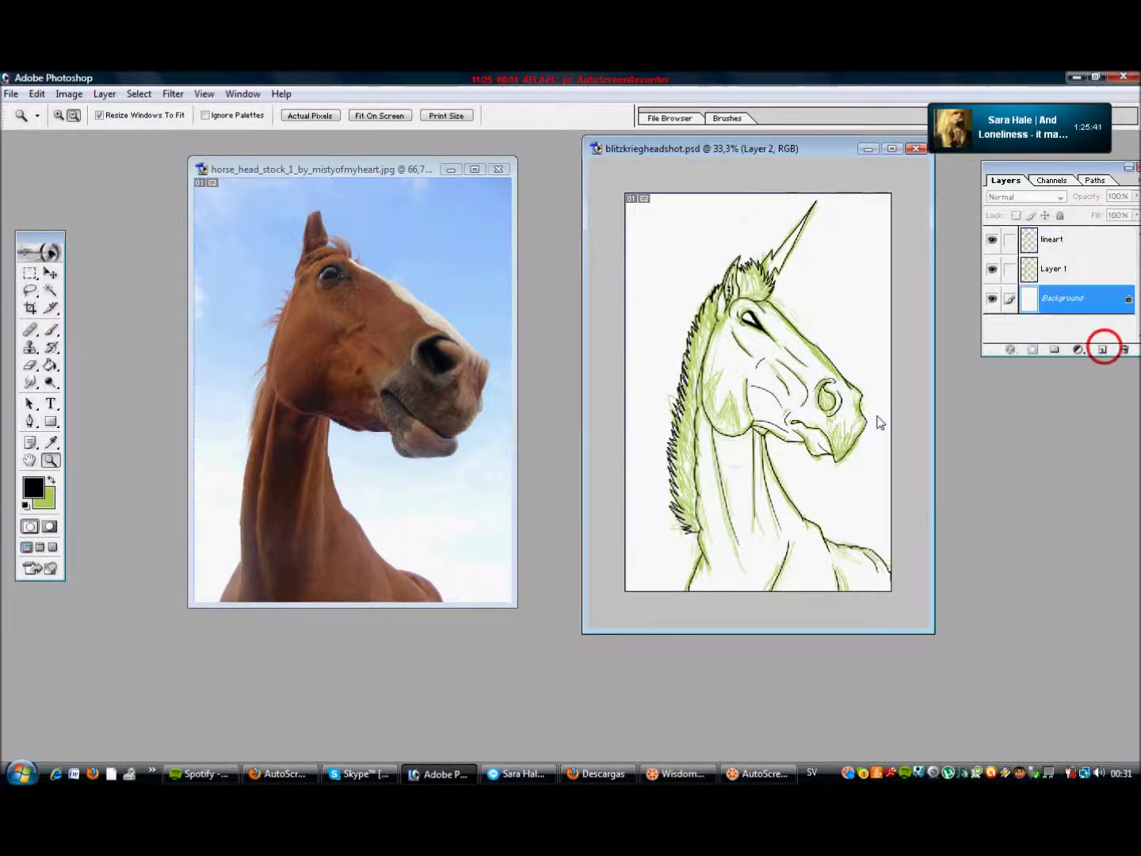
- Add a new layer and Magic Wand the area around the unicorn, expanding the selection
{"action": "left_click", "coordinate": [1078, 239]}
{"action": "left_click", "coordinate": [50, 290]}
{"action": "left_click", "coordinate": [738, 484]}
{"action": "left_click", "coordinate": [139, 93]}
{"action": "left_click", "coordinate": [357, 265]}
{"action": "left_click", "coordinate": [631, 413]}
{"action": "left_click", "coordinate": [10, 94]}
{"action": "left_click", "coordinate": [598, 775]}
{"action": "left_click", "coordinate": [799, 283]}
- Fill the unicorn with a flat light beige base colour on Layer 2
{"action": "left_click", "coordinate": [1055, 298]}
{"action": "left_click", "coordinate": [50, 443]}
{"action": "left_click", "coordinate": [31, 487]}
{"action": "left_click", "coordinate": [729, 313]}
{"action": "left_click", "coordinate": [243, 94]}
{"action": "left_click", "coordinate": [299, 285]}
{"action": "left_click", "coordinate": [50, 365]}
{"action": "left_click", "coordinate": [737, 395]}
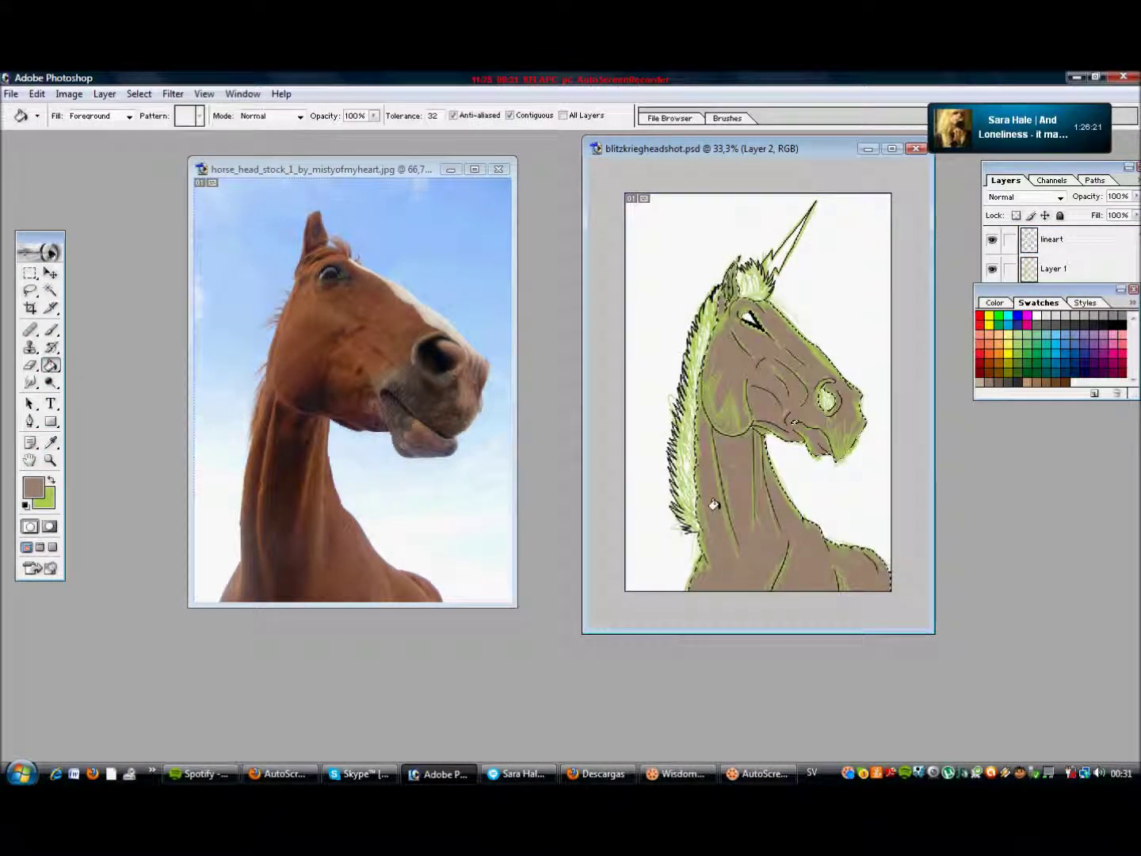
{"action": "left_click", "coordinate": [734, 374]}
- Fade the green sketch on Layer 1 to 5% opacity and clear the selection
{"action": "left_click", "coordinate": [1120, 288]}
{"action": "left_click", "coordinate": [1062, 268]}
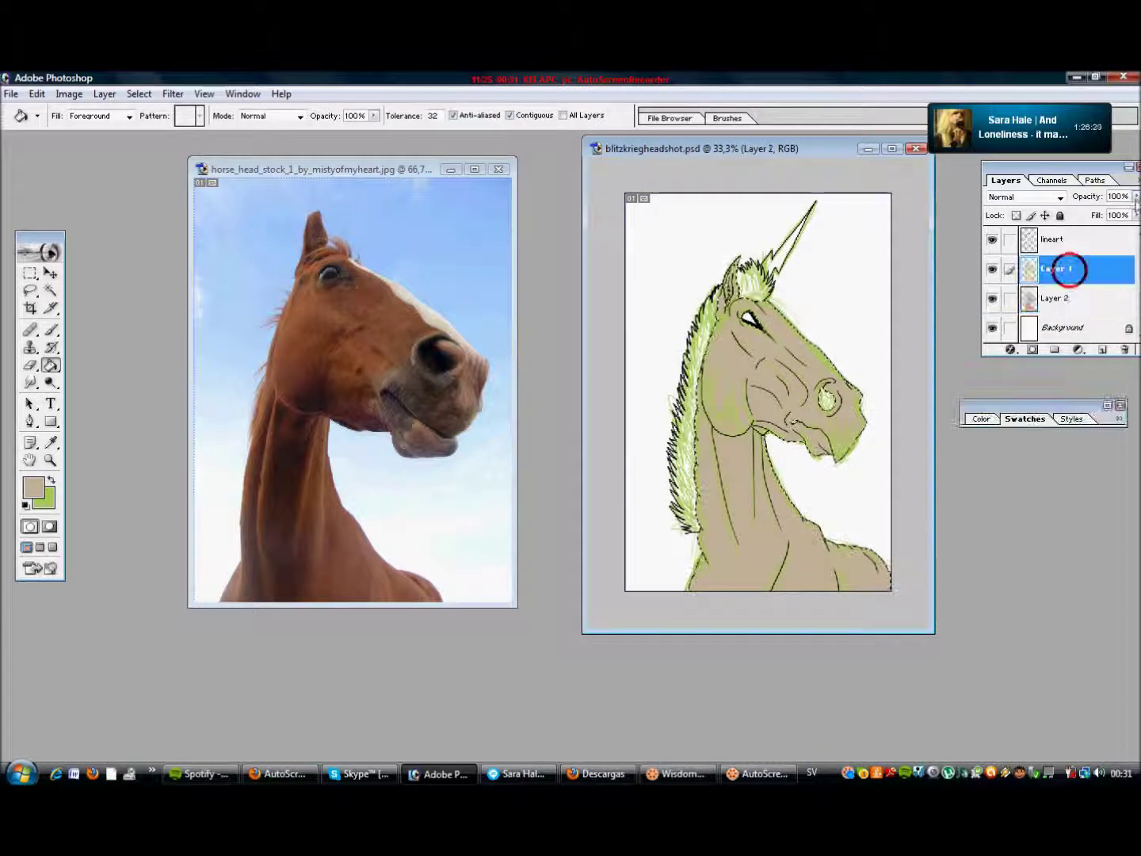
{"action": "left_click_drag", "start_coordinate": [1136, 196], "coordinate": [1052, 212]}
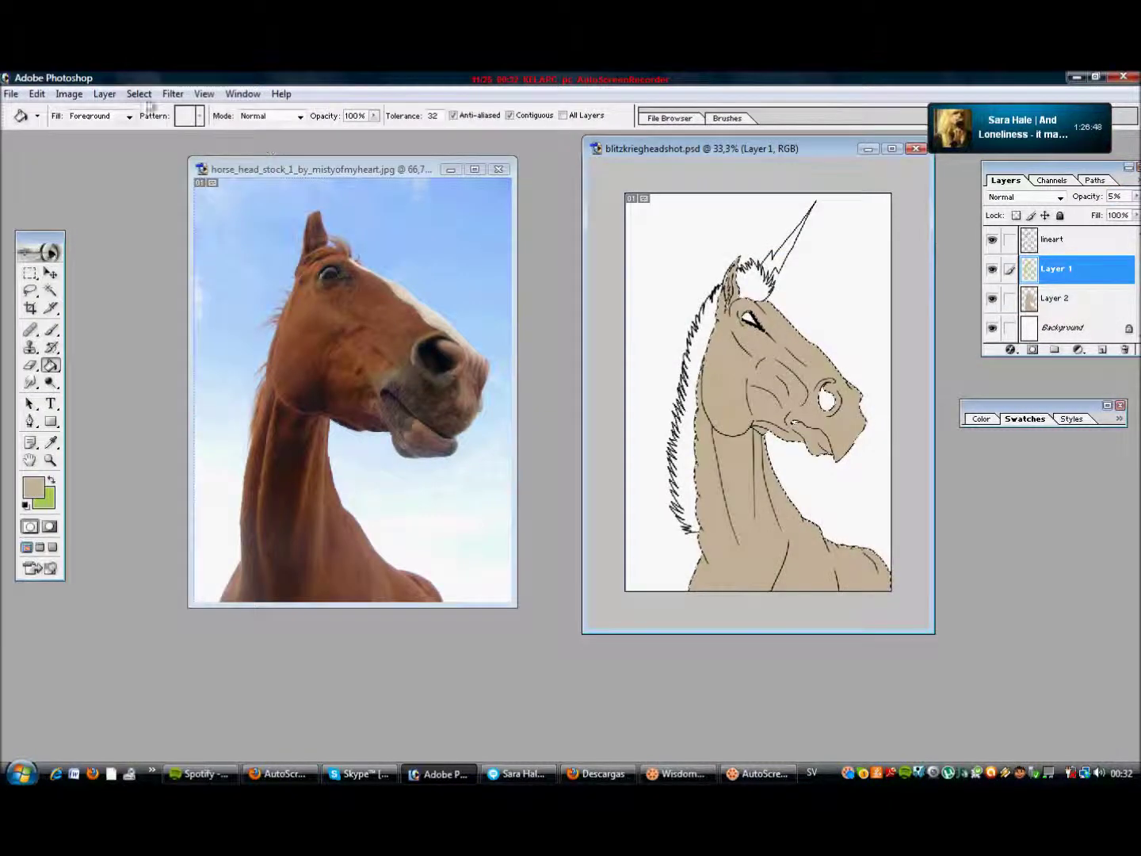
{"action": "left_click", "coordinate": [138, 94]}
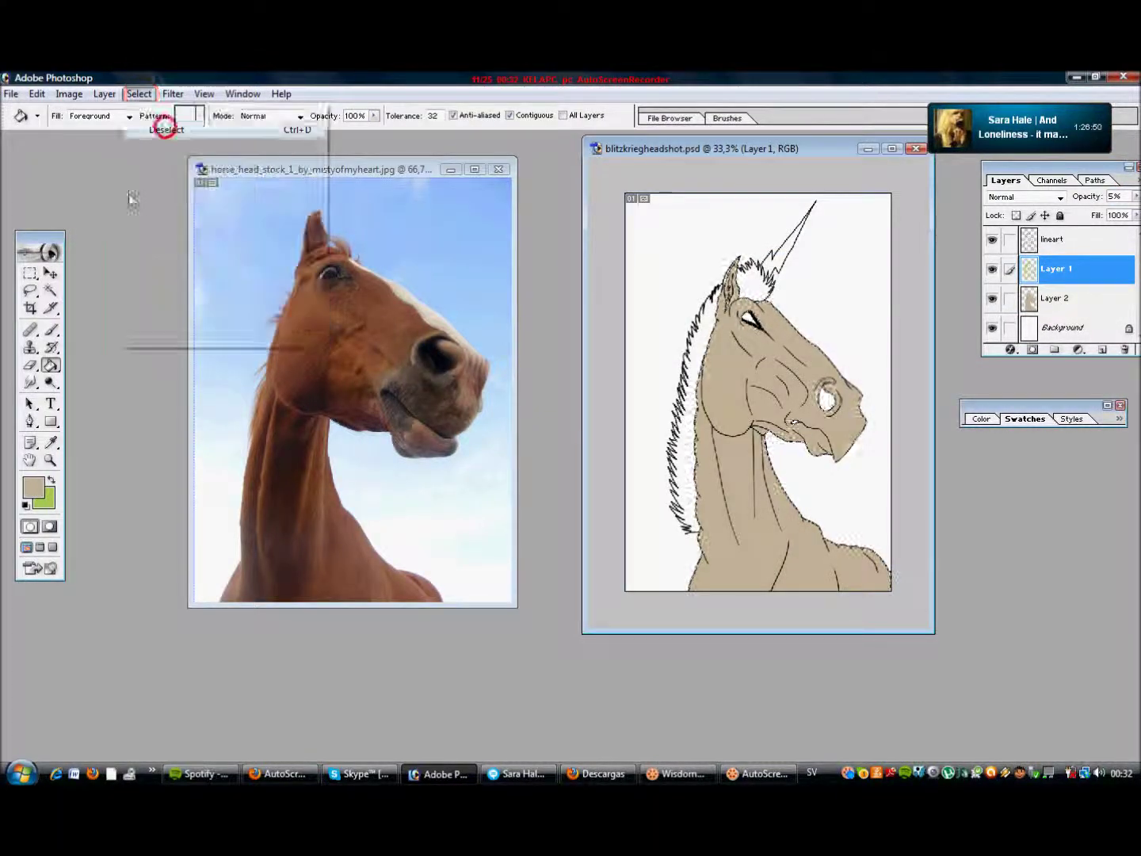
{"action": "left_click", "coordinate": [166, 131]}
- Set the Brush to size 20 on Layer 2
{"action": "key", "text": "b"}
{"action": "left_click", "coordinate": [1054, 298]}
{"action": "left_click", "coordinate": [104, 117]}
{"action": "type", "text": "20"}
{"action": "key", "text": "Return"}
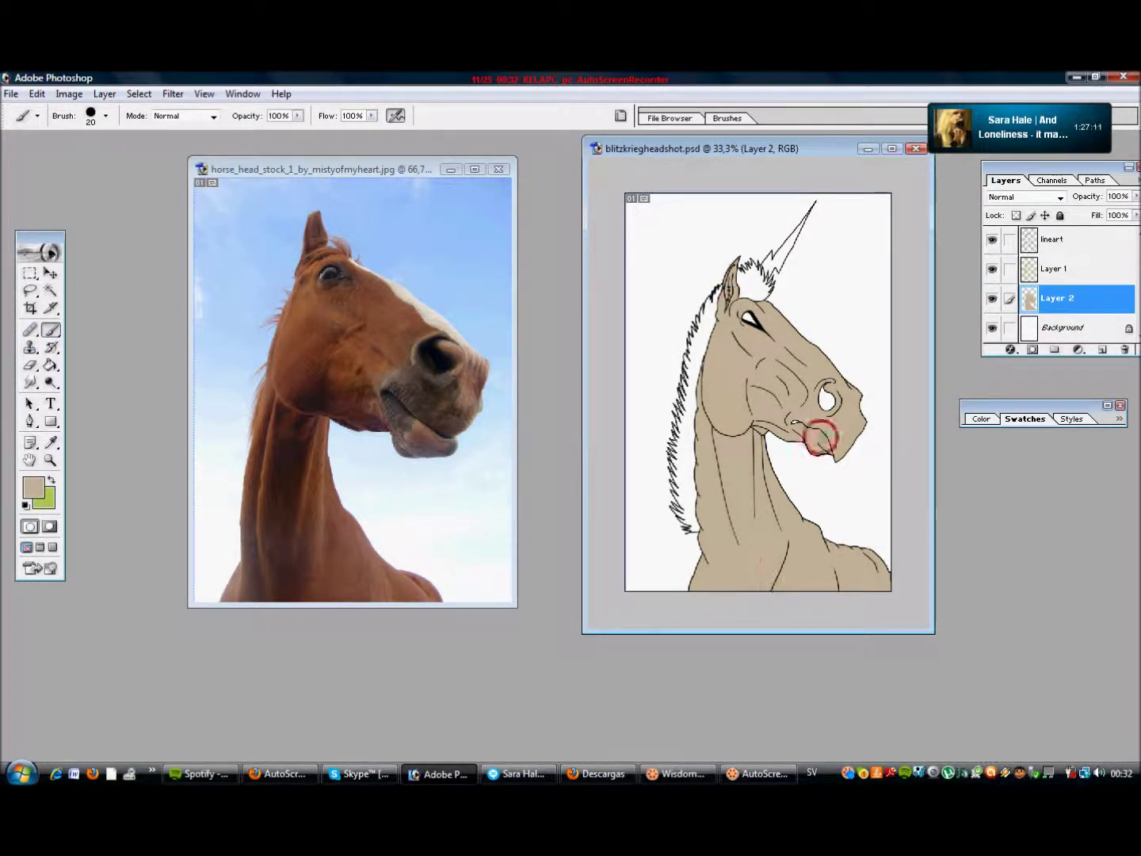
- Browse the deviantART profile's groups, then start opening a file in Photoshop
{"action": "left_click", "coordinate": [278, 774]}
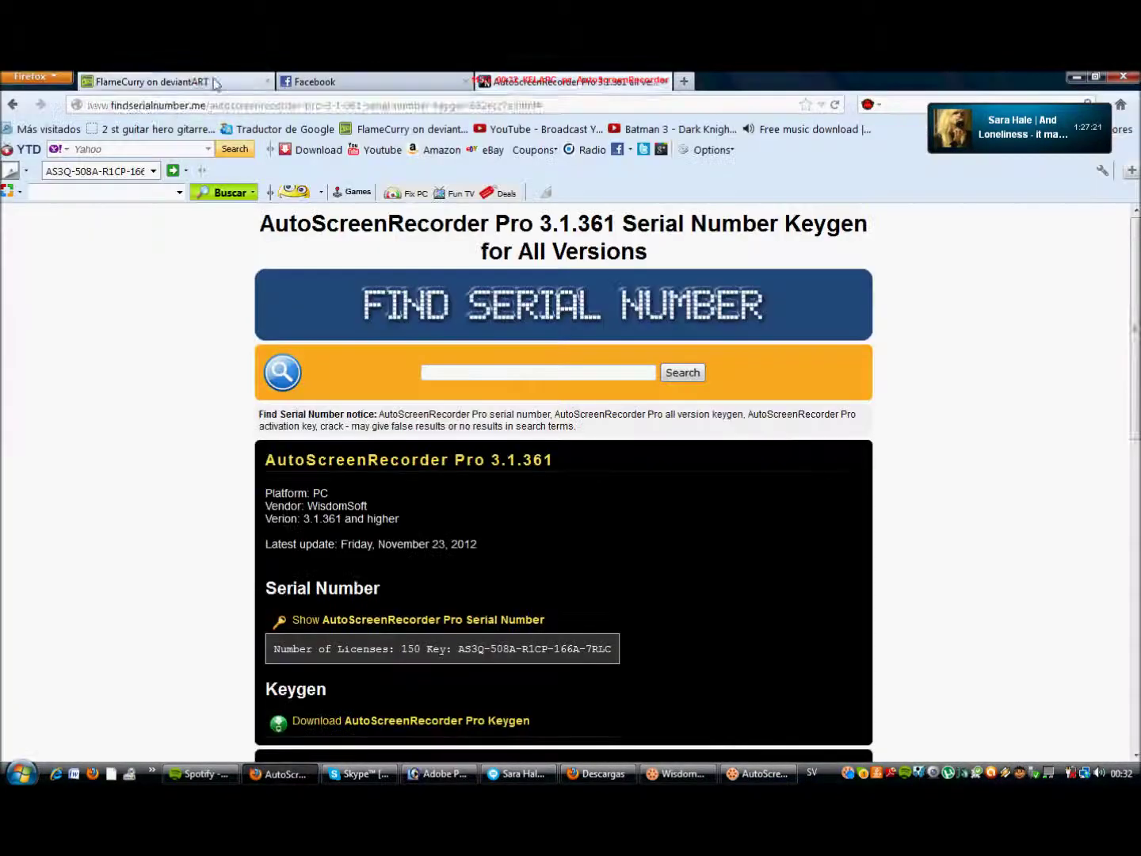
{"action": "left_click", "coordinate": [142, 82]}
{"action": "left_click", "coordinate": [401, 304]}
{"action": "left_click", "coordinate": [502, 475]}
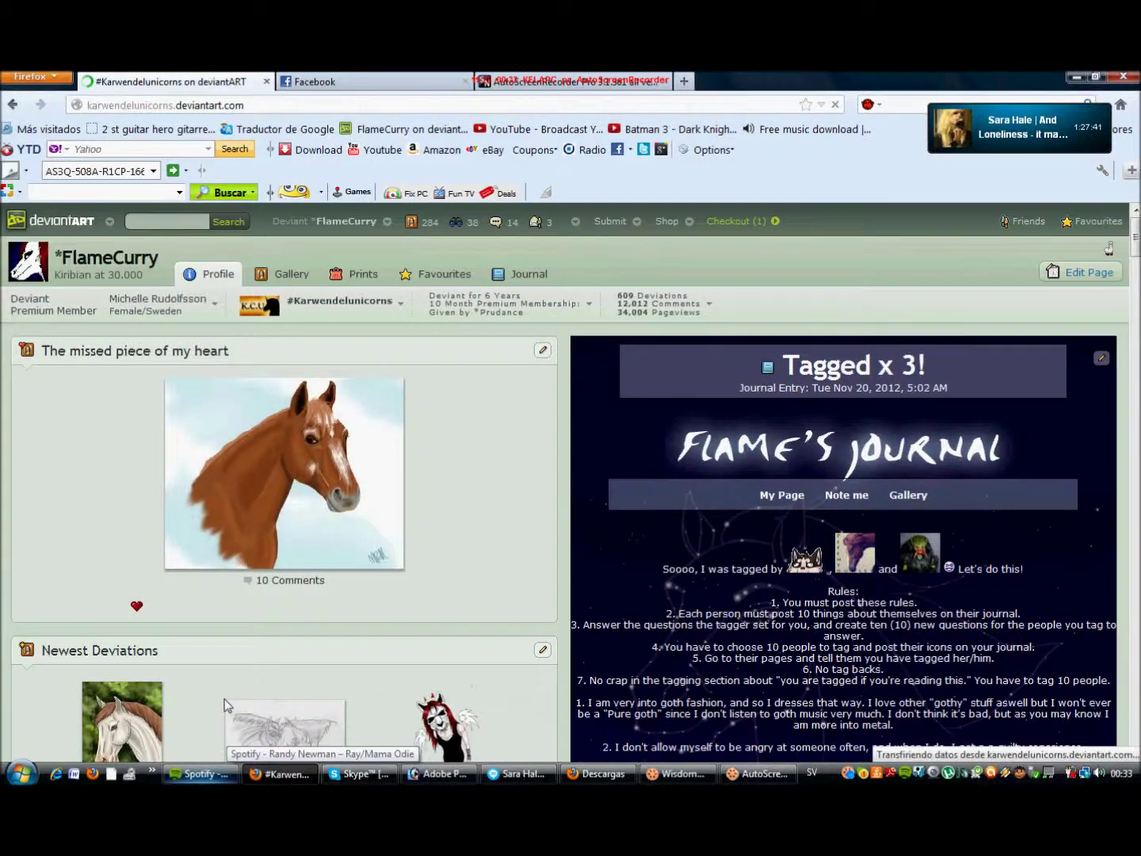
{"action": "key", "text": "alt+Tab"}
{"action": "key", "text": "ctrl+o"}
{"action": "left_click", "coordinate": [386, 361]}
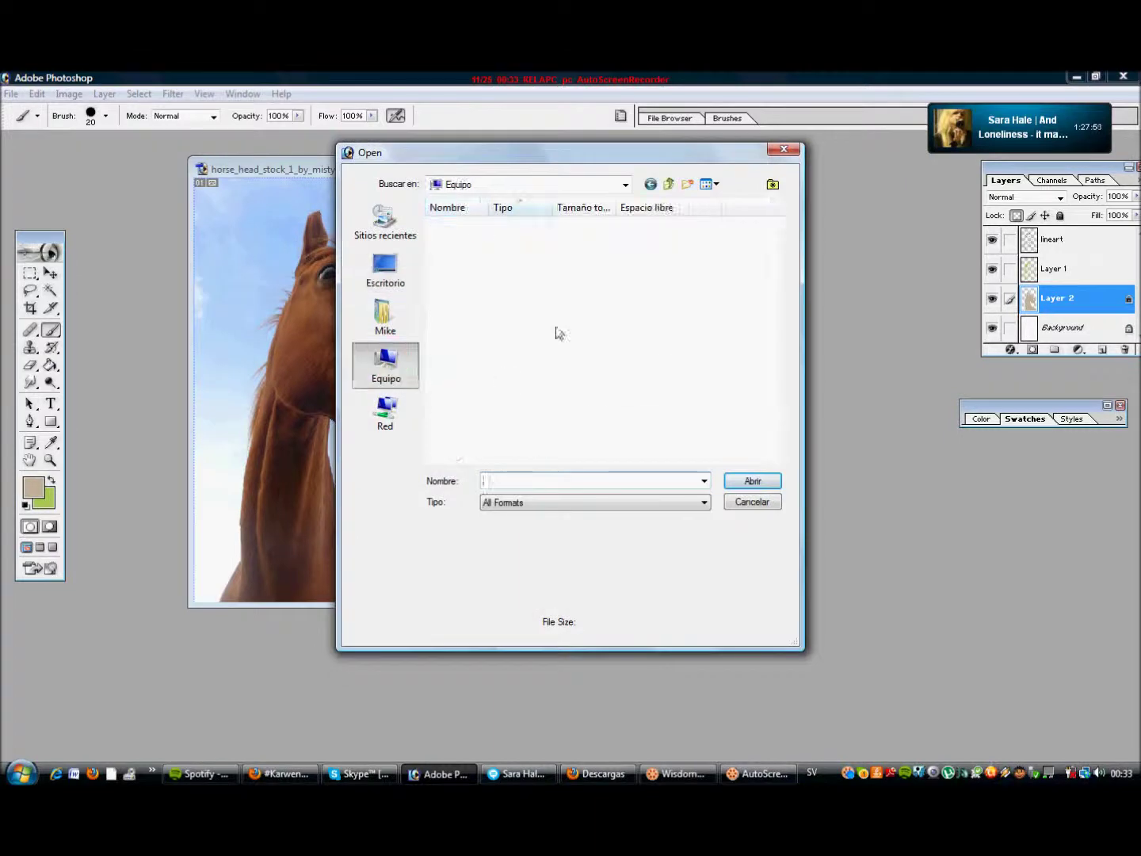
- Search the Elements (G:) drive for the 'bli' unicorn file
{"action": "double_click", "coordinate": [539, 346]}
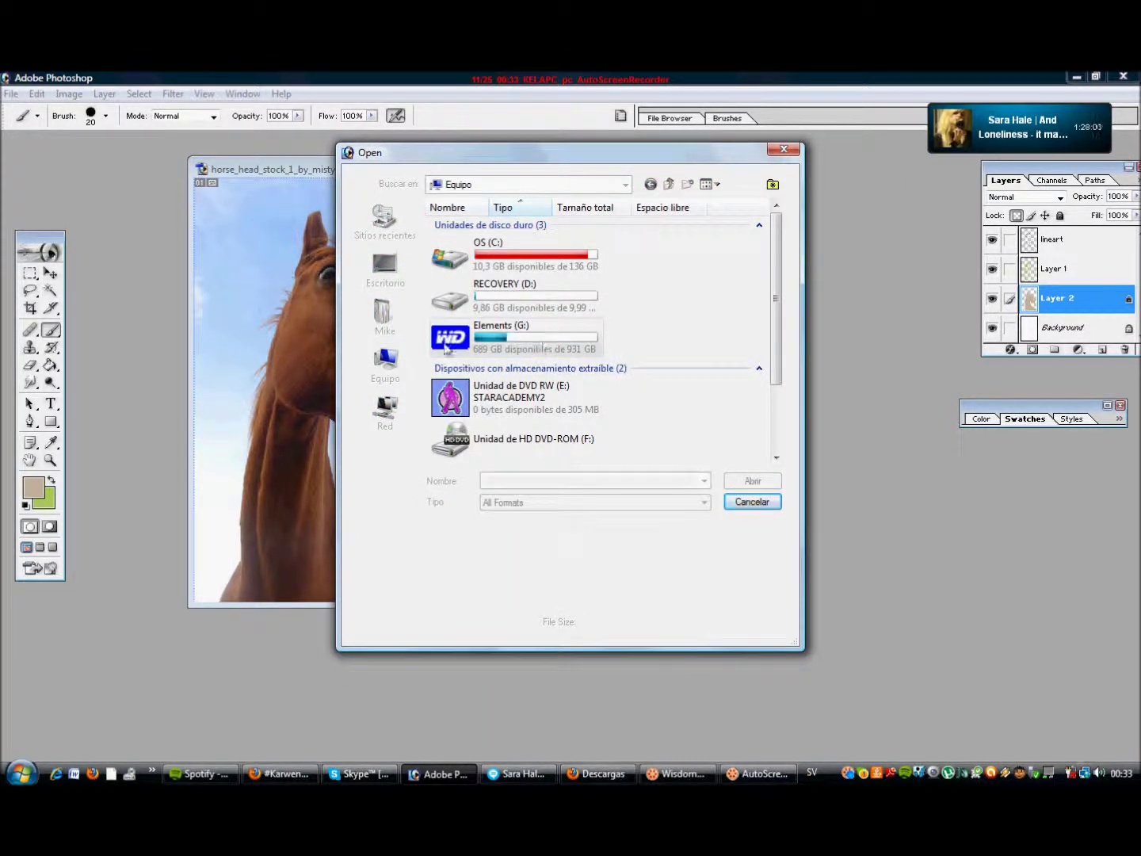
{"action": "type", "text": "bli"}
{"action": "left_click_drag", "start_coordinate": [777, 217], "coordinate": [776, 246]}
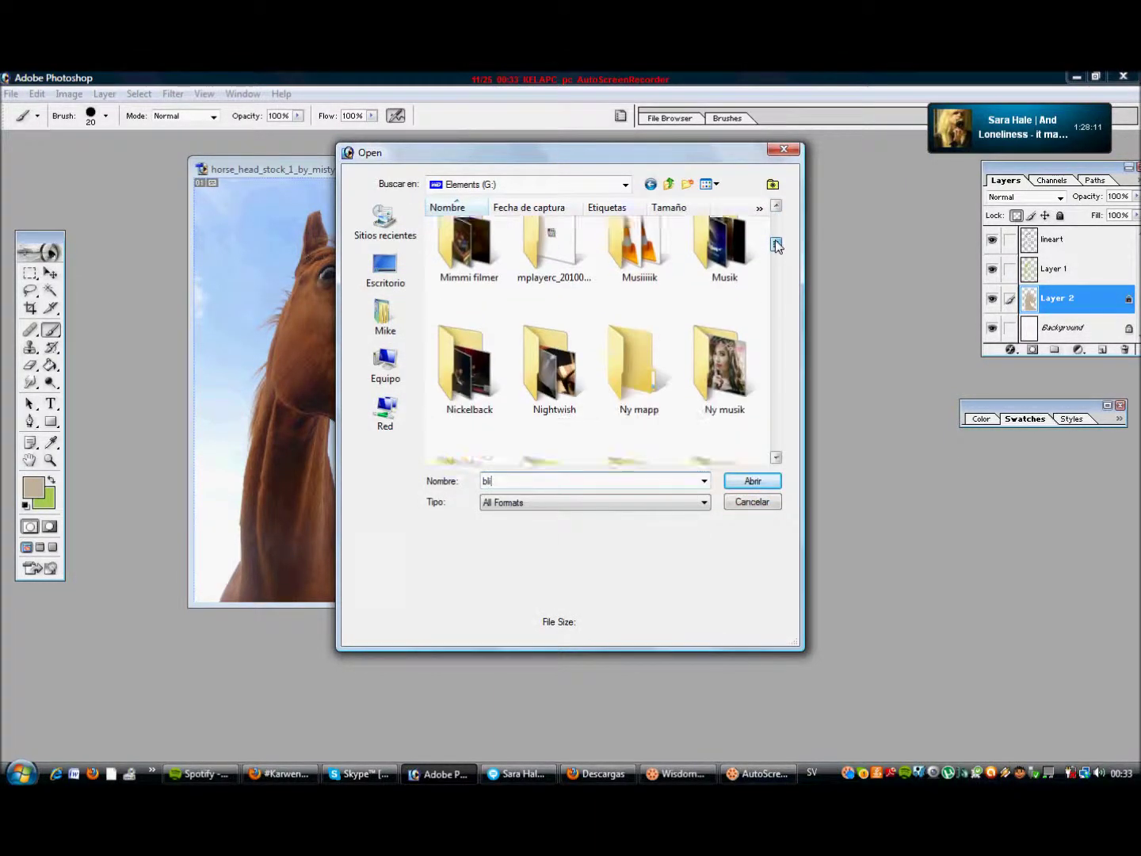
{"action": "key", "text": "Return"}
- Save the Blitzkrieg image from the group's gallery to the desktop
{"action": "key", "text": "alt+Tab"}
{"action": "left_click", "coordinate": [501, 274]}
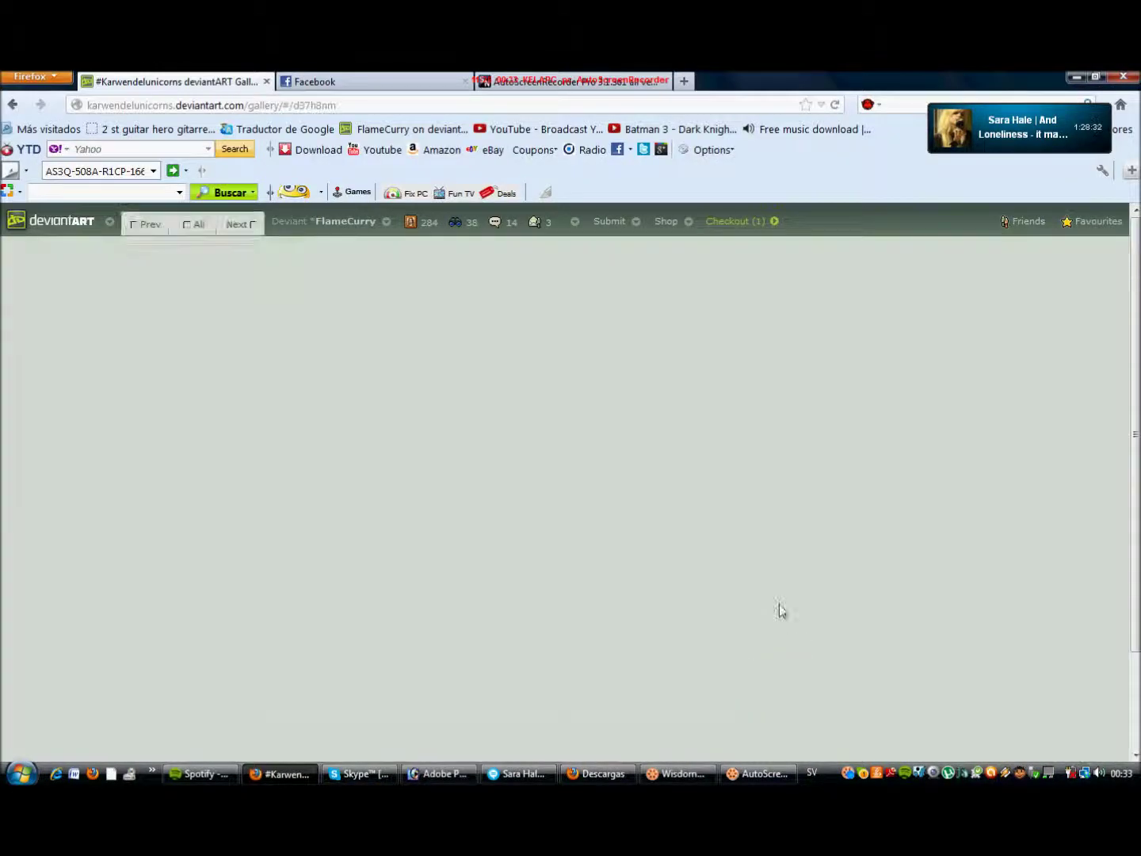
{"action": "right_click", "coordinate": [554, 428]}
{"action": "left_click", "coordinate": [603, 493]}
{"action": "left_click", "coordinate": [377, 184]}
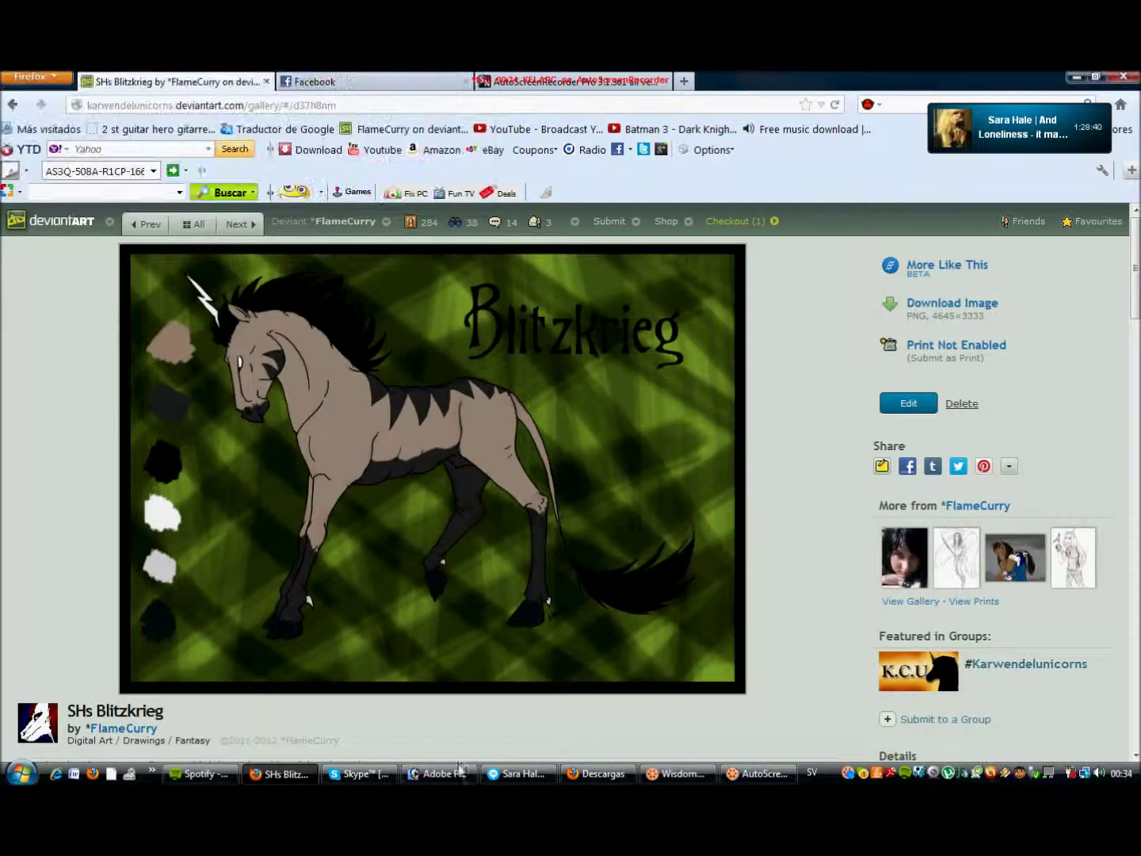
- Show the Photoshop Open dialog scrolled down to the shs_blitzkrieg file
{"action": "left_click", "coordinate": [460, 773]}
{"action": "key", "text": "ctrl+o"}
{"action": "scroll", "coordinate": [670, 377], "scroll_direction": "down", "scroll_amount": 5}
{"action": "scroll", "coordinate": [604, 412], "scroll_direction": "down", "scroll_amount": 1}
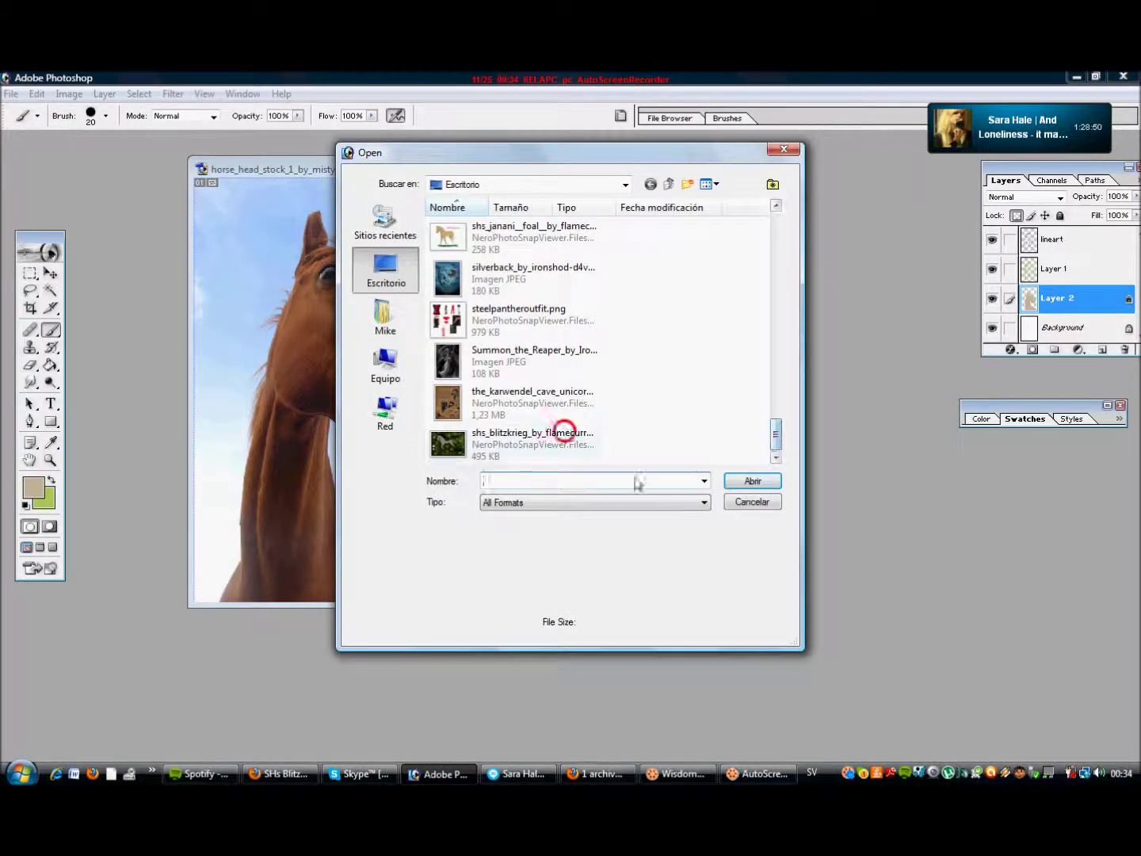
- Open shs_blitzkrieg as a reference and bring the headshot back to the front
{"action": "double_click", "coordinate": [564, 431]}
{"action": "left_click", "coordinate": [51, 441]}
{"action": "left_click", "coordinate": [764, 211]}
- Paint grey over the horse's mouth with a chosen brush preset
{"action": "left_click", "coordinate": [51, 329]}
{"action": "left_click", "coordinate": [105, 116]}
{"action": "left_click", "coordinate": [32, 267]}
{"action": "mouse_move", "coordinate": [642, 447]}
{"action": "left_mouse_down"}
{"action": "mouse_move", "coordinate": [651, 465]}
{"action": "mouse_move", "coordinate": [640, 447]}
{"action": "mouse_move", "coordinate": [689, 436]}
{"action": "left_mouse_up"}
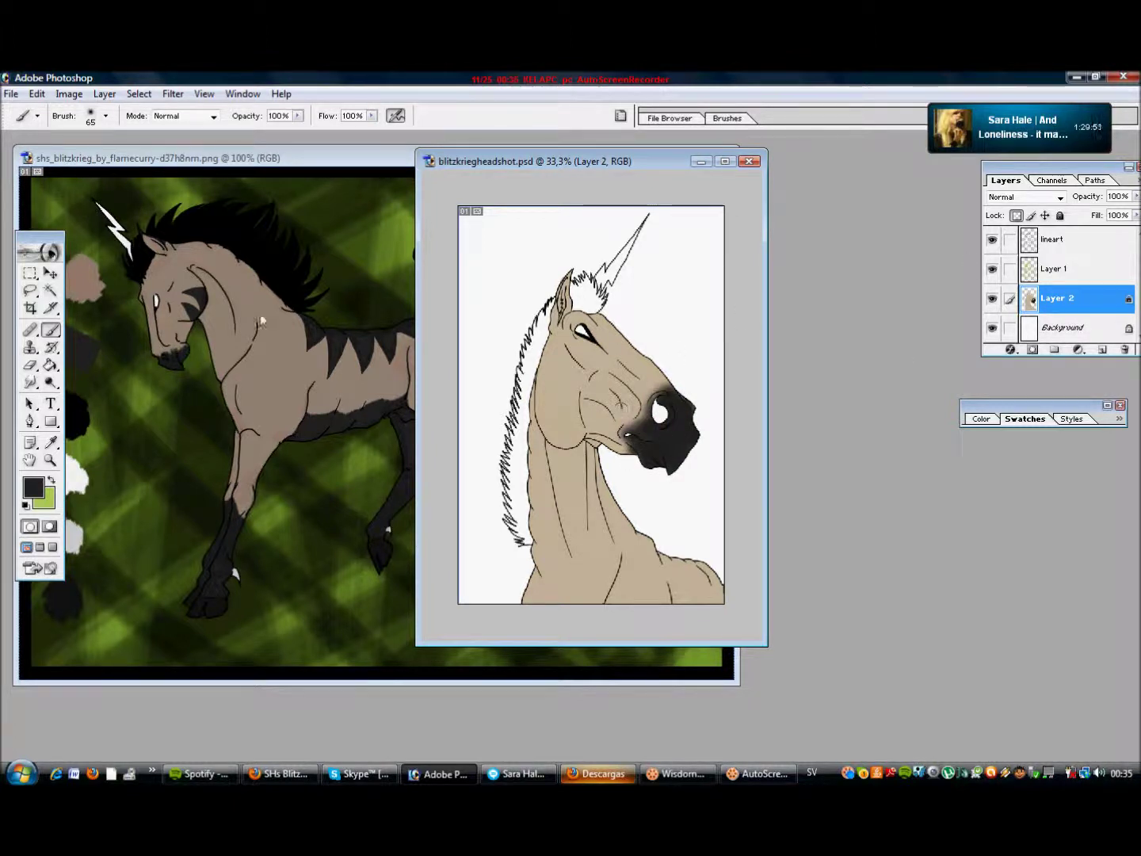
- Paint a dark stroke down the neck with a 23 px brush, then switch to 30 px
{"action": "left_click", "coordinate": [105, 116]}
{"action": "left_click", "coordinate": [95, 261]}
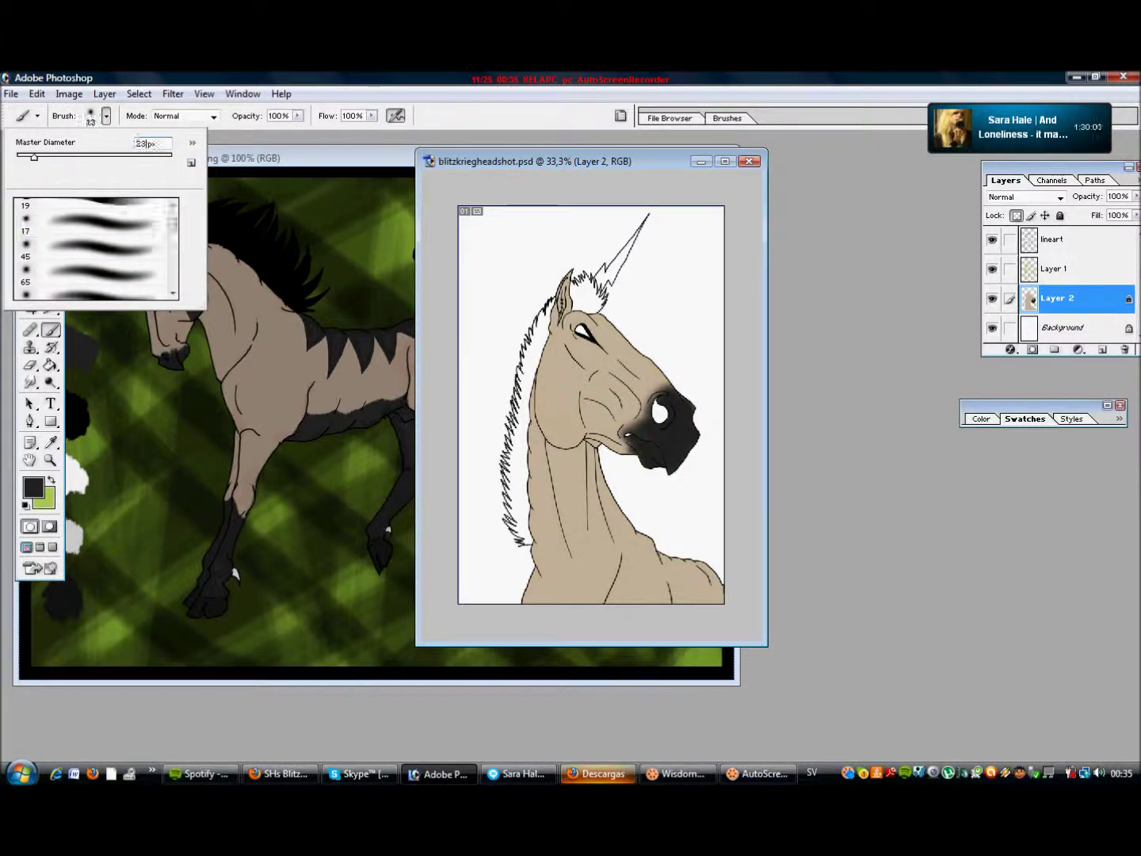
{"action": "left_click", "coordinate": [638, 530]}
{"action": "left_click_drag", "start_coordinate": [638, 530], "coordinate": [637, 567]}
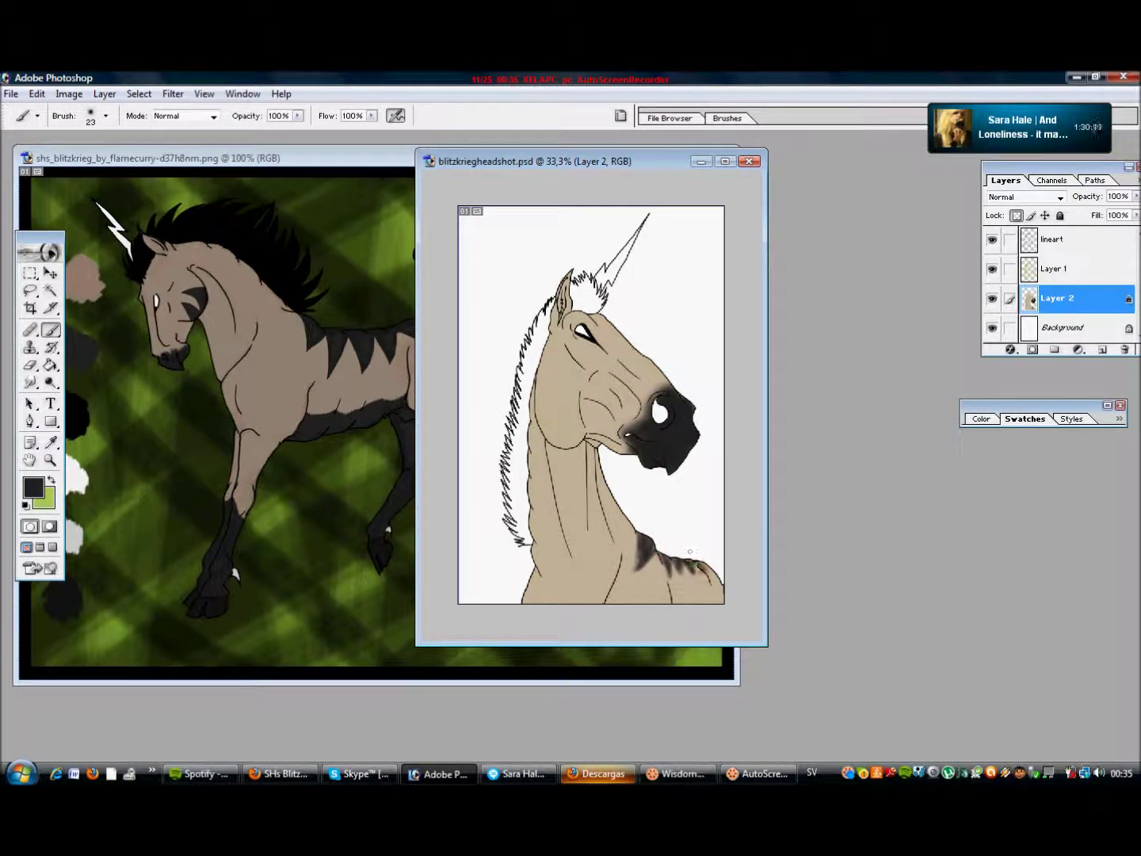
{"action": "key", "text": "bracketright"}
{"action": "key", "text": "bracketright"}
{"action": "left_click", "coordinate": [105, 117]}
{"action": "left_click", "coordinate": [88, 248]}
{"action": "left_click", "coordinate": [565, 437]}
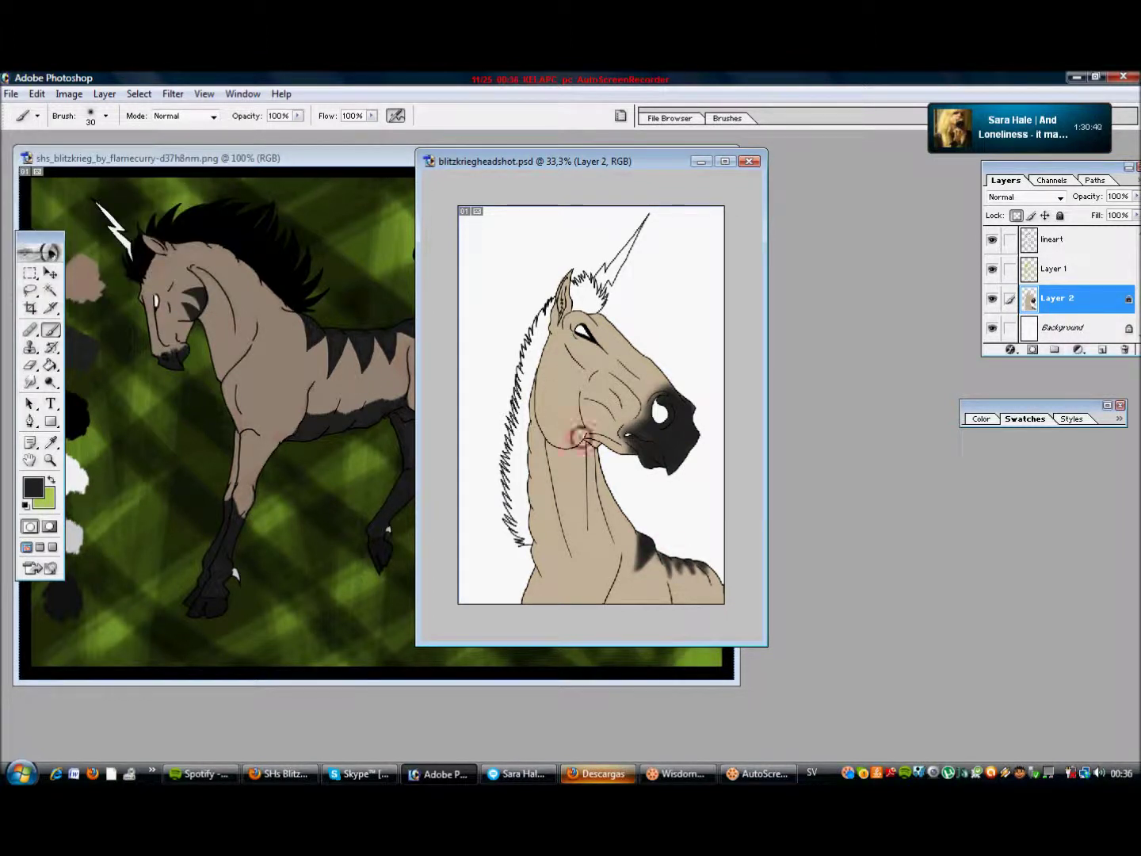
- Magic-wand the head area on the lineart layer and expand the selection slightly
{"action": "left_click", "coordinate": [1054, 239]}
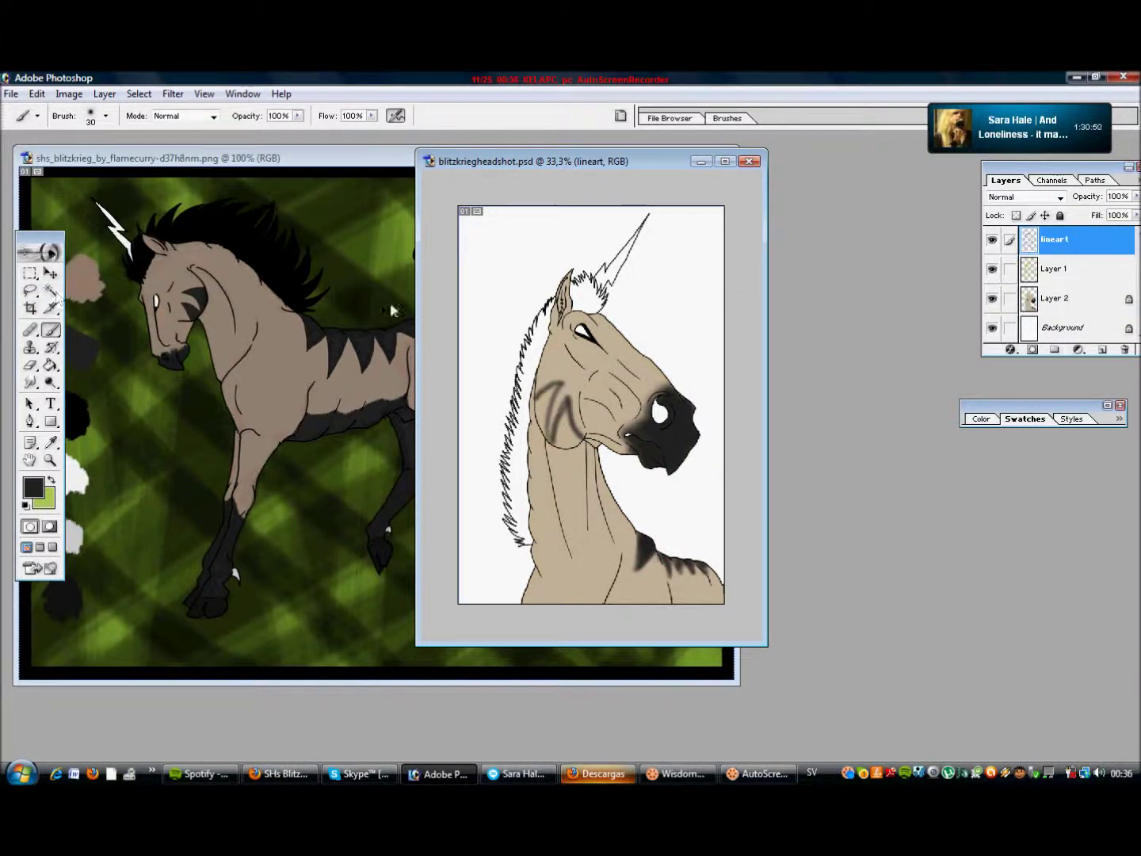
{"action": "key", "text": "w"}
{"action": "left_click", "coordinate": [562, 369]}
{"action": "left_click", "coordinate": [139, 93]}
{"action": "left_click", "coordinate": [369, 262]}
{"action": "key", "text": "Return"}
- Paint dark shading behind the jaw and on the neck on Layer 2, then deselect
{"action": "left_click", "coordinate": [1054, 298]}
{"action": "key", "text": "b"}
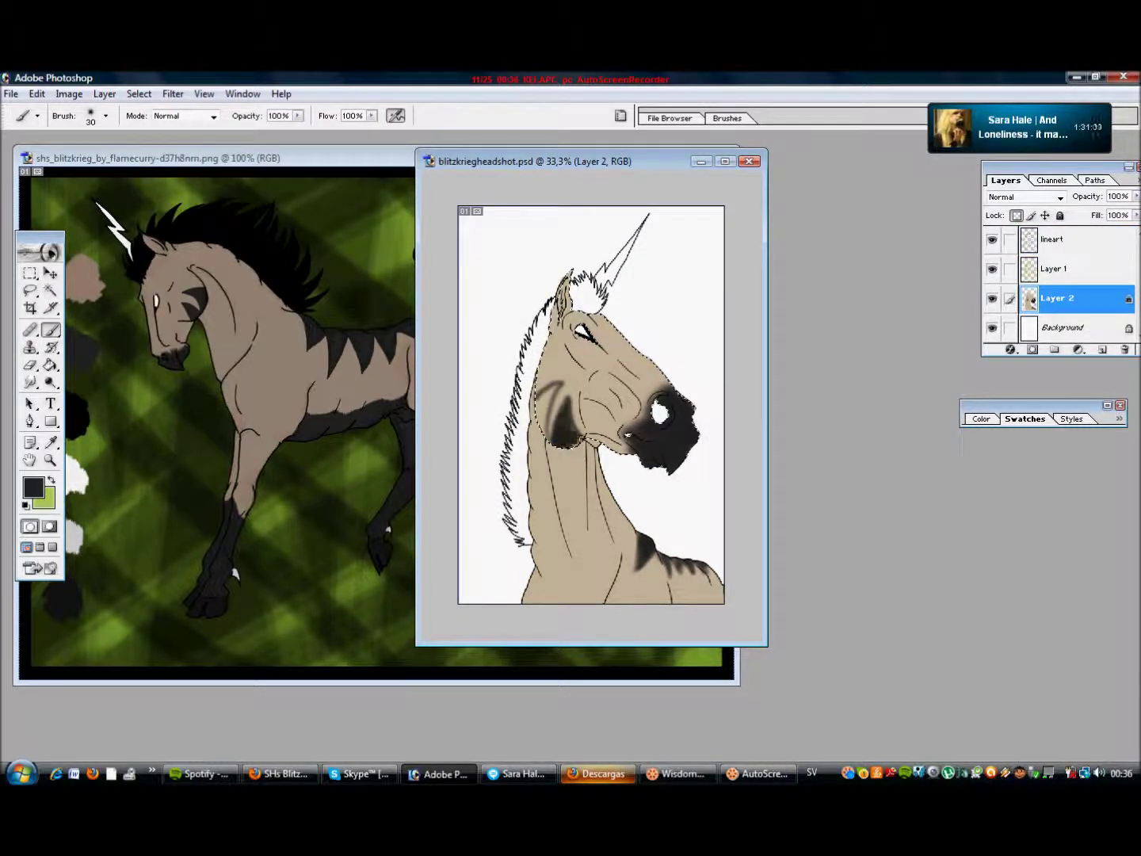
{"action": "left_click_drag", "start_coordinate": [541, 404], "coordinate": [565, 272]}
{"action": "left_click_drag", "start_coordinate": [544, 384], "coordinate": [555, 408]}
{"action": "left_click", "coordinate": [140, 93]}
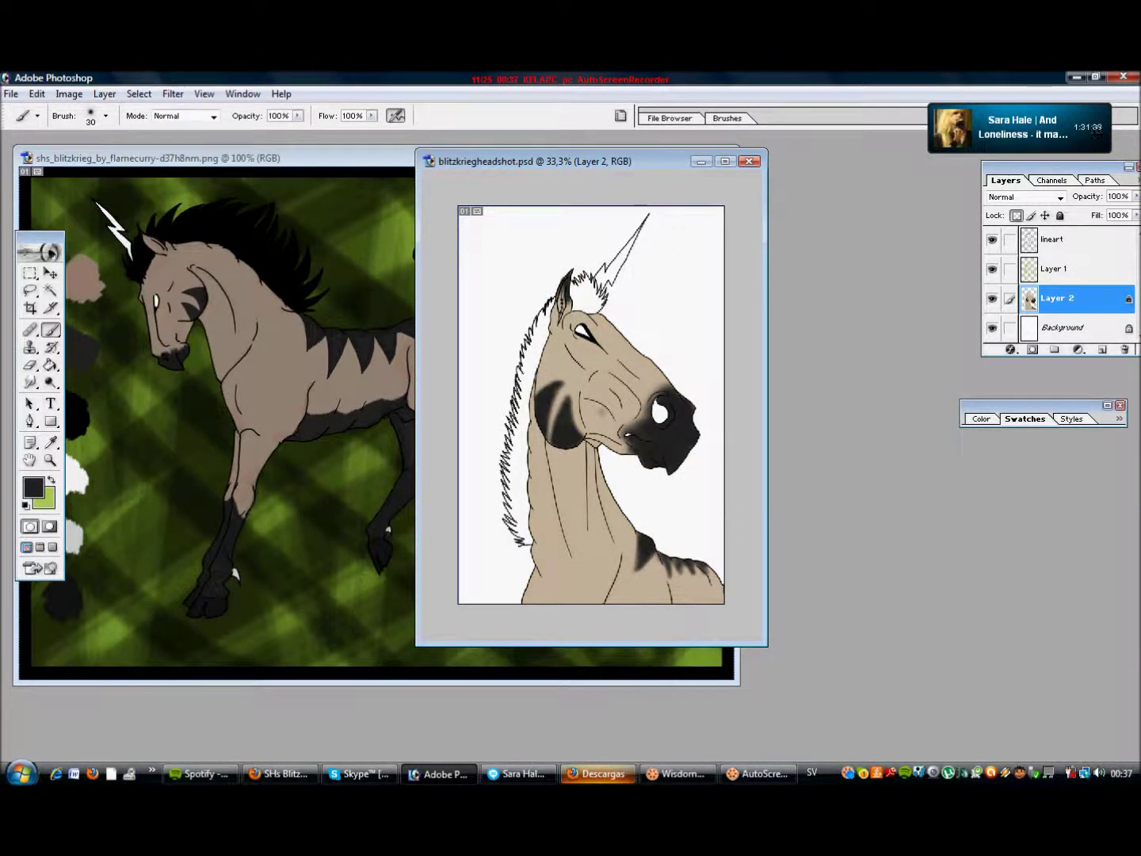
- Touch up the shoulder line art on the lineart layer with a 4 px brush
{"action": "left_click", "coordinate": [105, 117]}
{"action": "left_click", "coordinate": [84, 218]}
{"action": "key", "text": "Return"}
{"action": "left_click", "coordinate": [1044, 243]}
{"action": "left_click", "coordinate": [105, 116]}
{"action": "left_click", "coordinate": [80, 261]}
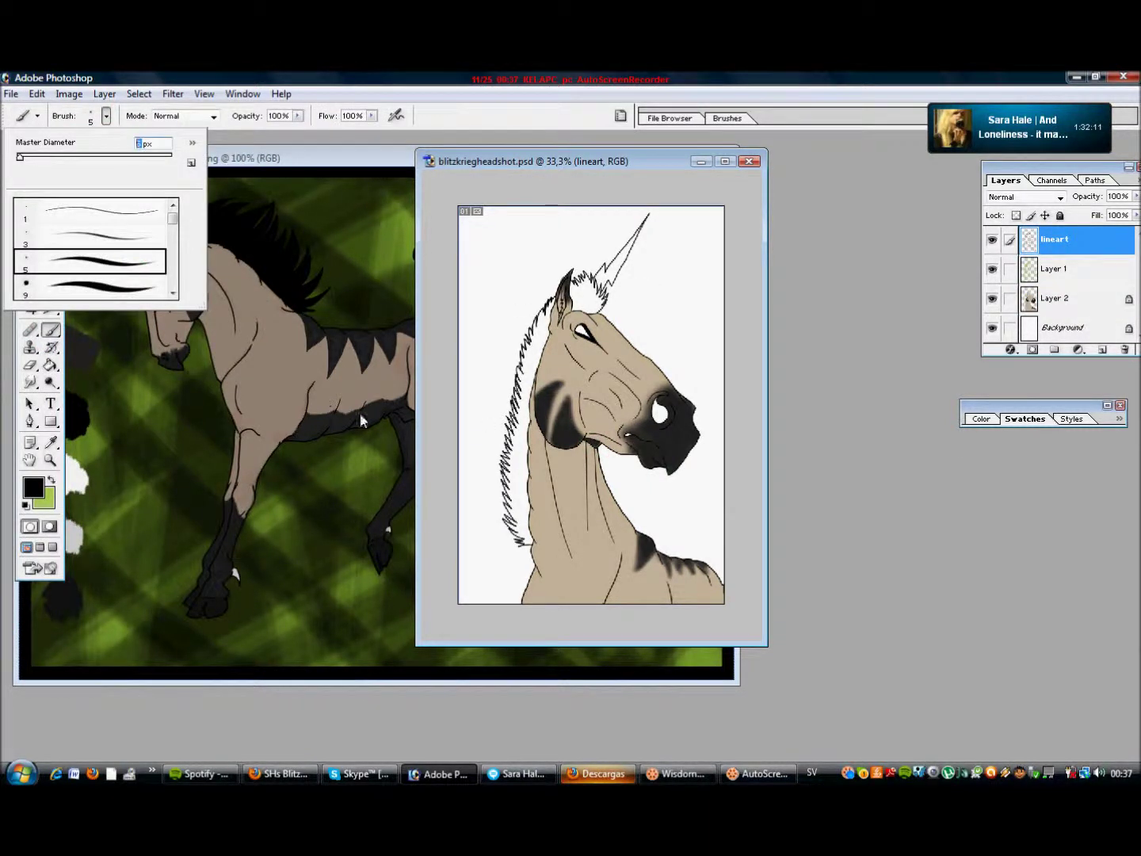
{"action": "left_click", "coordinate": [677, 581]}
{"action": "left_click_drag", "start_coordinate": [691, 581], "coordinate": [707, 585]}
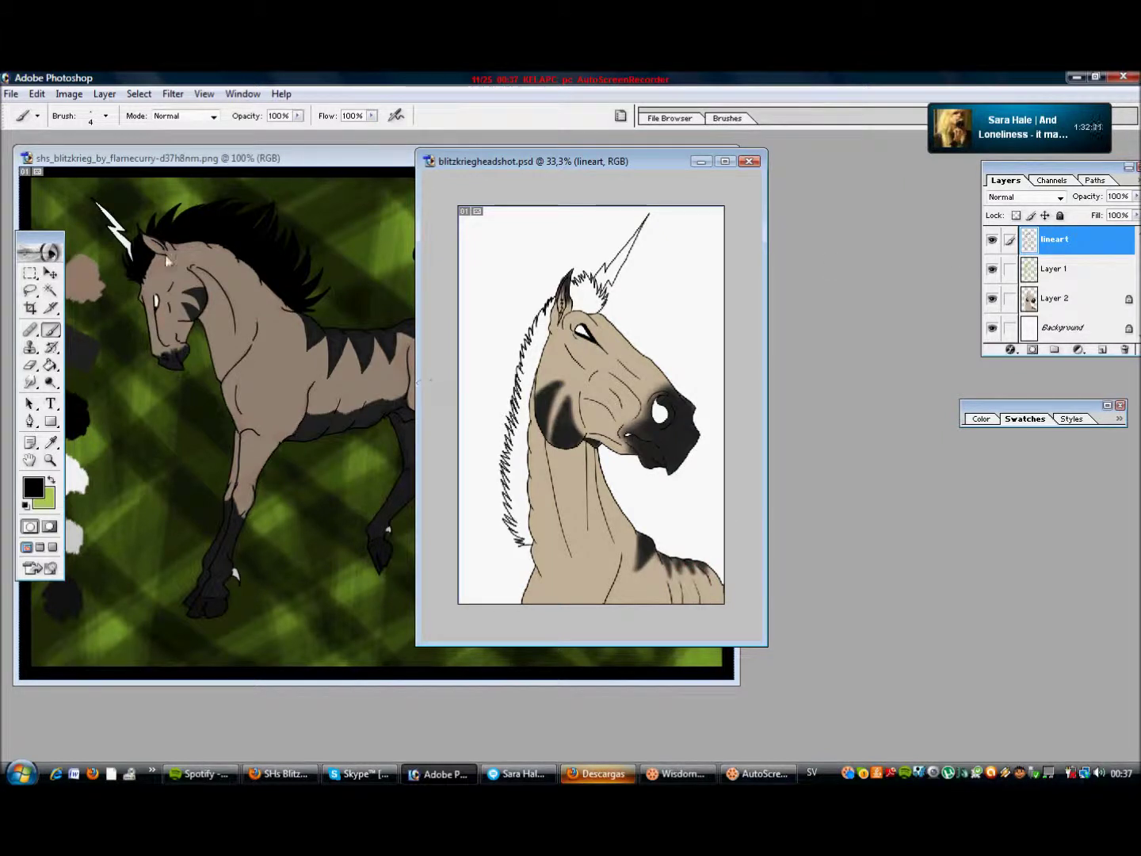
- Add a new layer named skugga at 30% opacity and load a 100 px soft brush
{"action": "key", "text": "w"}
{"action": "left_click", "coordinate": [1063, 298]}
{"action": "left_click", "coordinate": [1102, 350]}
{"action": "double_click", "coordinate": [1053, 238]}
{"action": "key", "text": "Return"}
{"action": "key", "text": "b"}
{"action": "left_click_drag", "start_coordinate": [1136, 196], "coordinate": [1098, 208]}
{"action": "left_click", "coordinate": [106, 117]}
{"action": "scroll", "coordinate": [179, 227], "scroll_direction": "down", "scroll_amount": 5}
{"action": "left_click", "coordinate": [128, 274]}
- Paint dark shadow on the neck, pick a 65 px brush and minimize the Blitzkrieg window
{"action": "left_click_drag", "start_coordinate": [535, 420], "coordinate": [532, 391]}
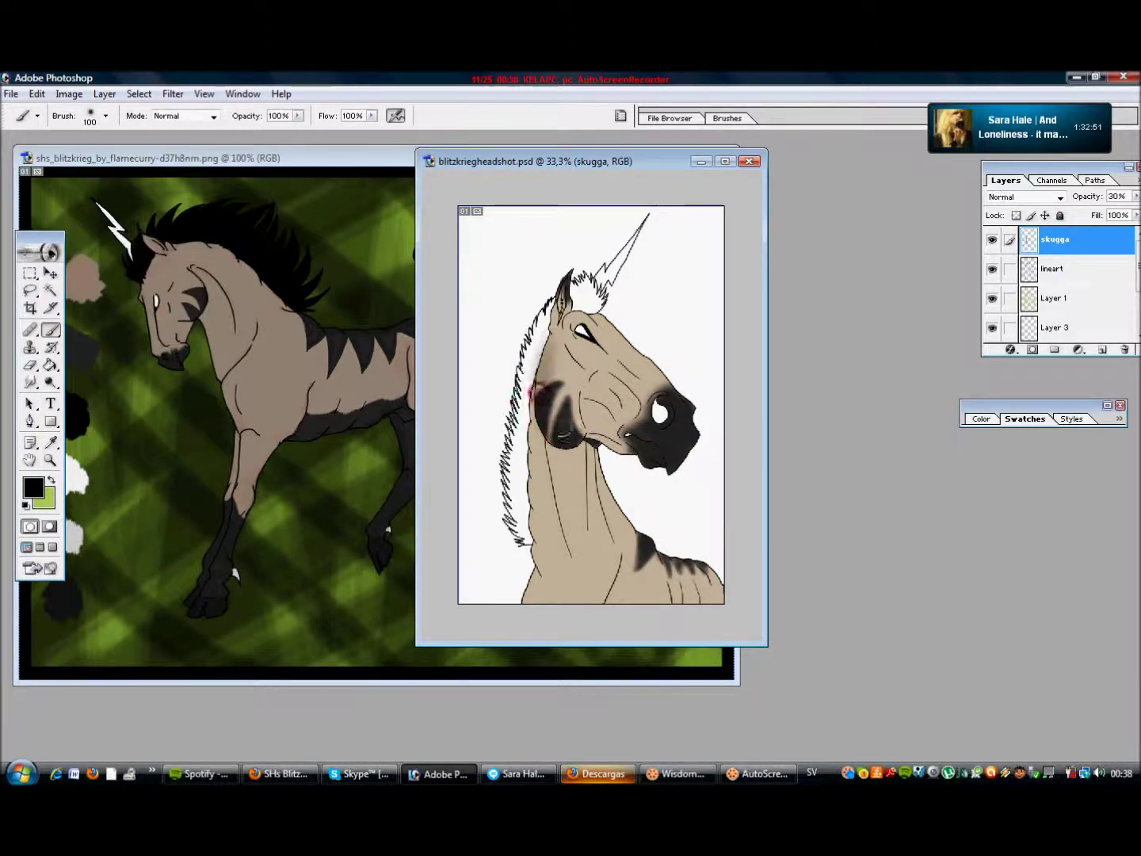
{"action": "left_click", "coordinate": [1094, 310]}
{"action": "left_click", "coordinate": [1086, 239]}
{"action": "left_click", "coordinate": [104, 117]}
{"action": "left_click", "coordinate": [88, 269]}
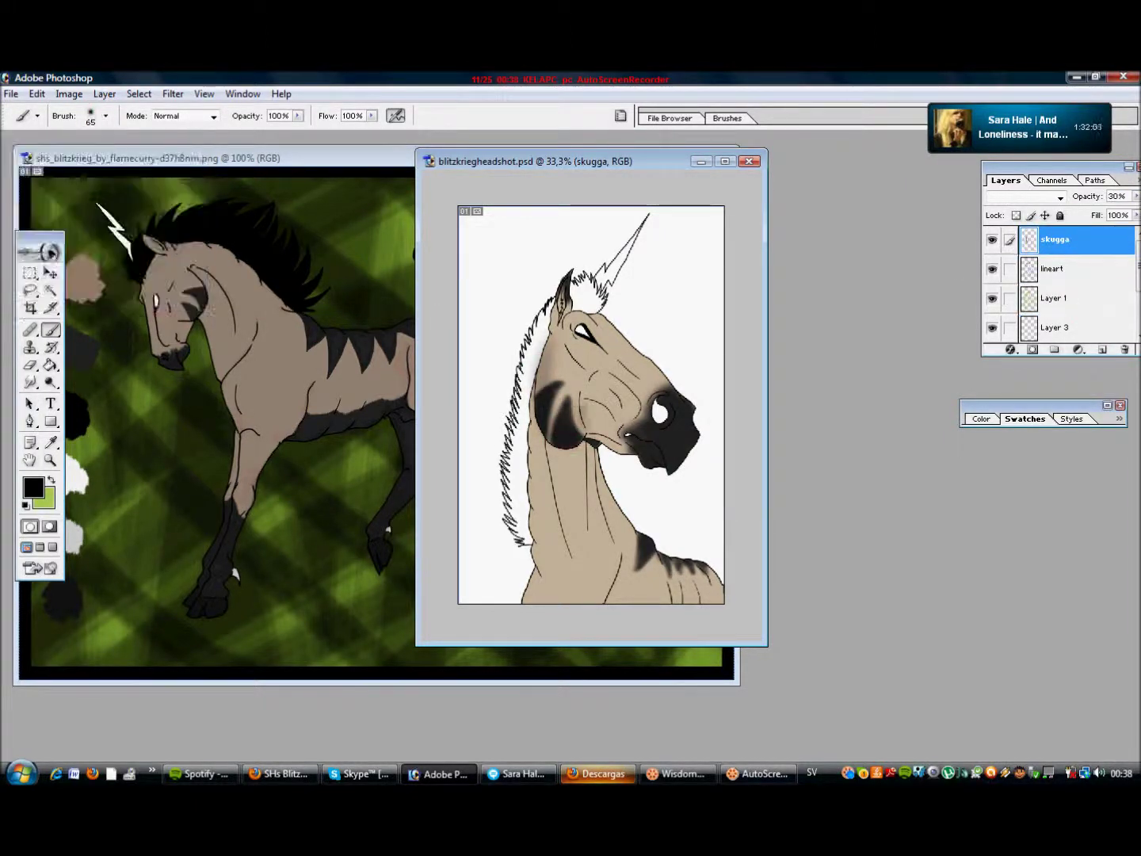
{"action": "key", "text": "ctrl+Tab"}
{"action": "left_click", "coordinate": [666, 213]}
- Shade down the lower neck in soft grey and raise skugga's opacity to 35%
{"action": "mouse_move", "coordinate": [560, 441]}
{"action": "left_mouse_down"}
{"action": "mouse_move", "coordinate": [574, 530]}
{"action": "mouse_move", "coordinate": [569, 505]}
{"action": "left_mouse_up"}
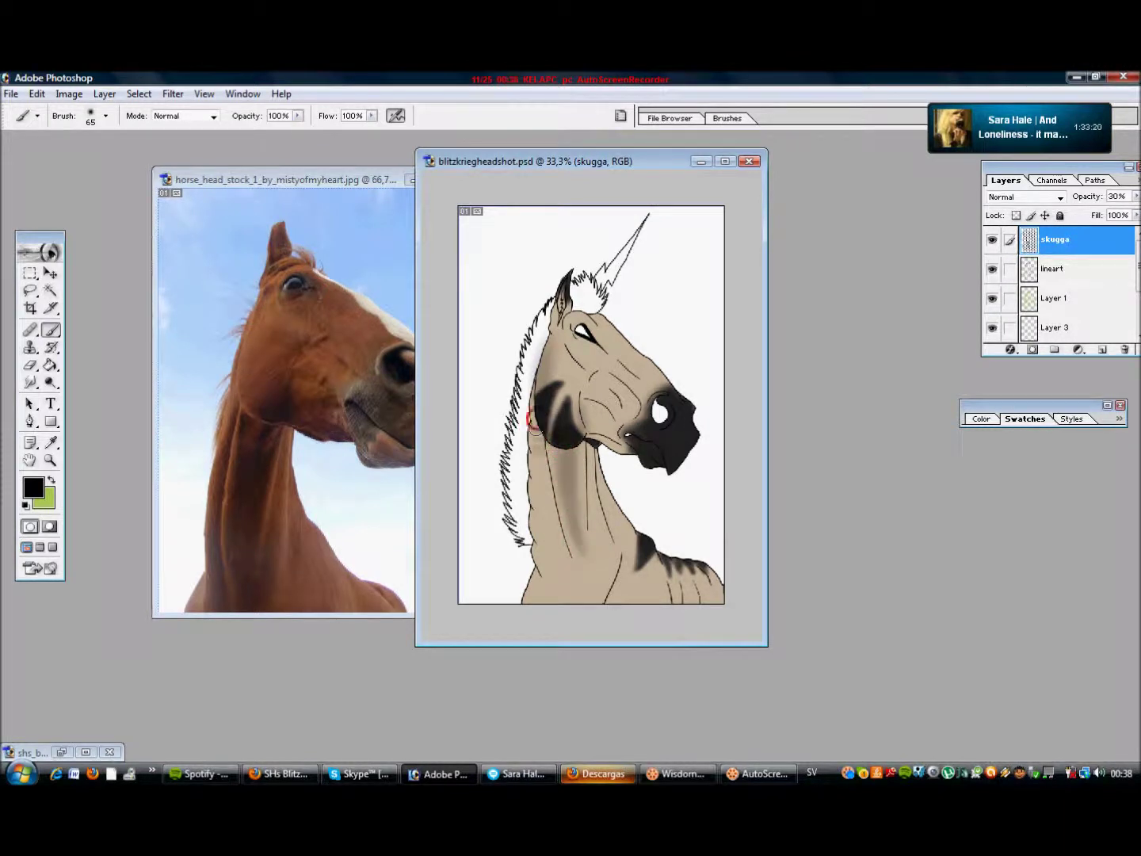
{"action": "left_click_drag", "start_coordinate": [549, 567], "coordinate": [547, 542]}
{"action": "mouse_move", "coordinate": [539, 451]}
{"action": "left_mouse_down"}
{"action": "mouse_move", "coordinate": [565, 590]}
{"action": "mouse_move", "coordinate": [586, 580]}
{"action": "mouse_move", "coordinate": [595, 589]}
{"action": "left_mouse_up"}
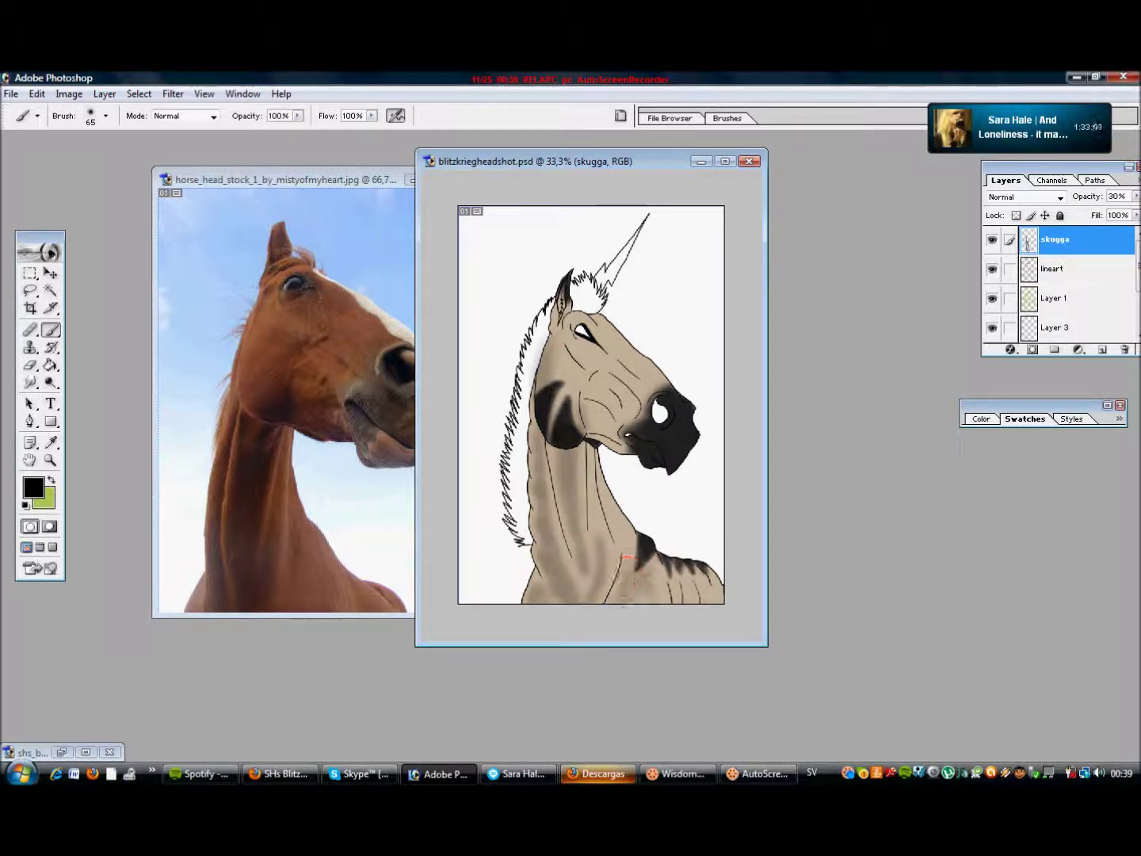
{"action": "left_click", "coordinate": [106, 115]}
{"action": "double_click", "coordinate": [92, 236]}
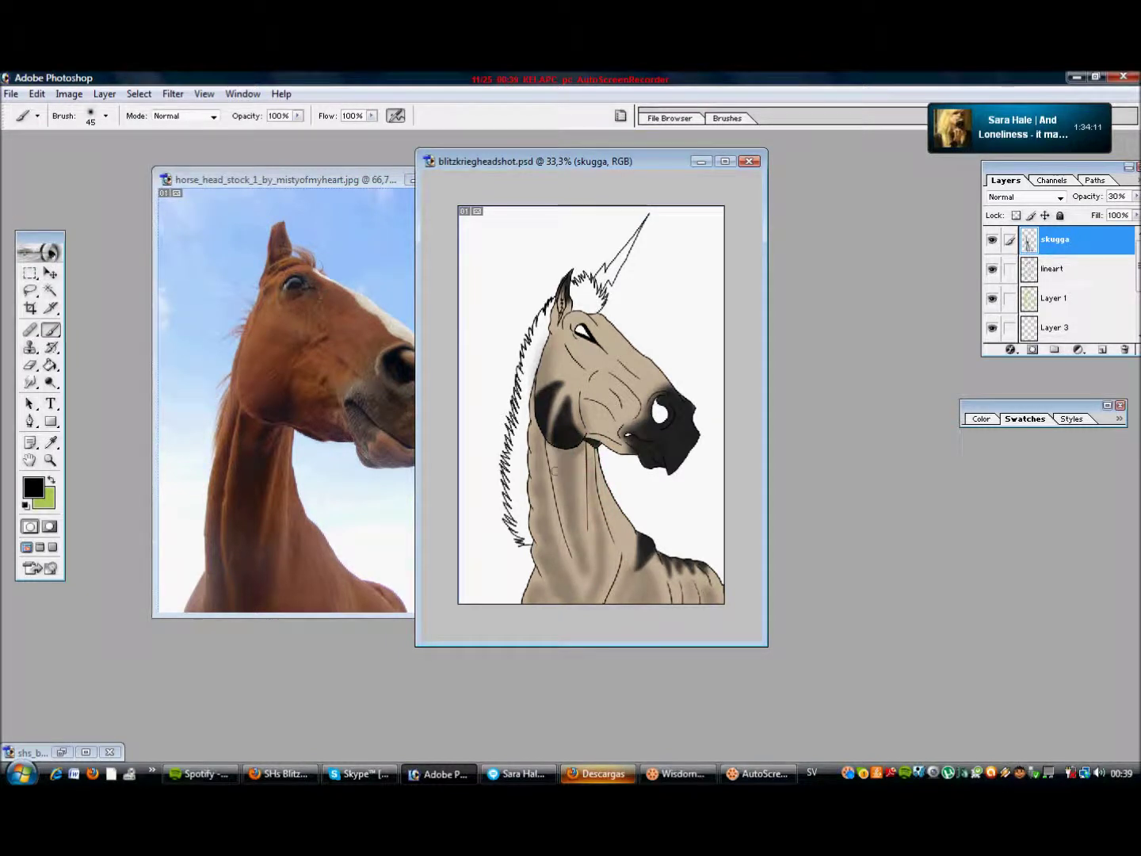
{"action": "left_click_drag", "start_coordinate": [1138, 197], "coordinate": [1140, 208]}
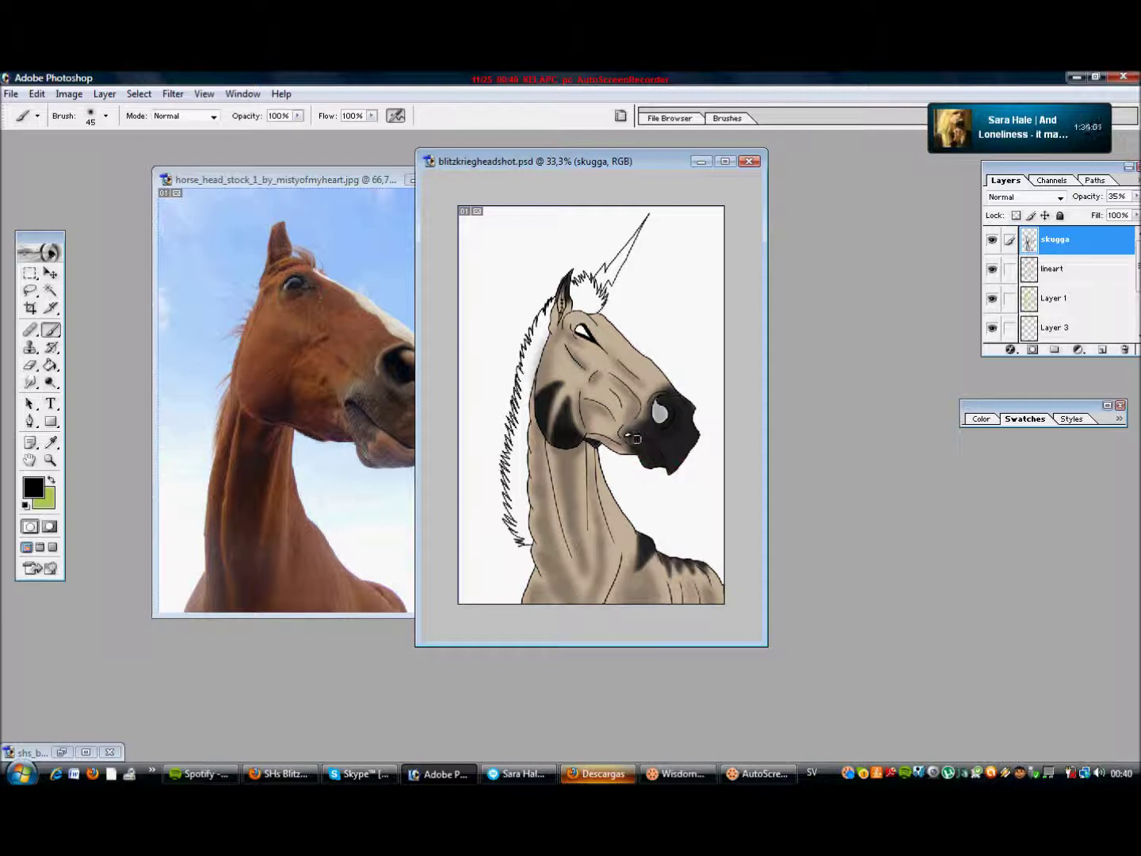
{"action": "left_click", "coordinate": [106, 117]}
{"action": "double_click", "coordinate": [60, 158]}
- Create Layer 4 and set the foreground colour to pure white
{"action": "left_click", "coordinate": [106, 116]}
{"action": "key", "text": "Return"}
{"action": "left_click", "coordinate": [1102, 350]}
{"action": "left_click", "coordinate": [50, 443]}
{"action": "left_click", "coordinate": [33, 487]}
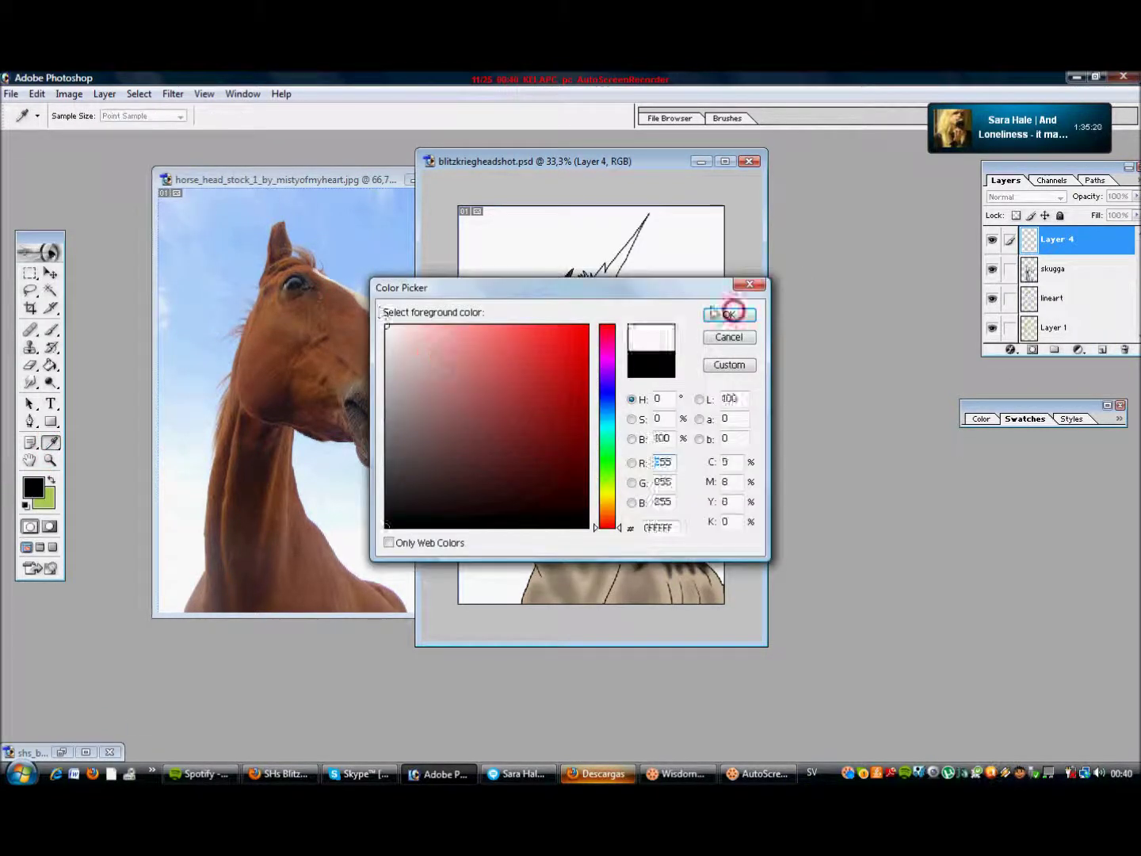
{"action": "left_click", "coordinate": [730, 315]}
{"action": "key", "text": "b"}
- Paint white highlights on the neck, cheek and chest, moving Layer 4 beneath lineart
{"action": "left_click_drag", "start_coordinate": [563, 432], "coordinate": [575, 442]}
{"action": "left_click_drag", "start_coordinate": [589, 374], "coordinate": [599, 382]}
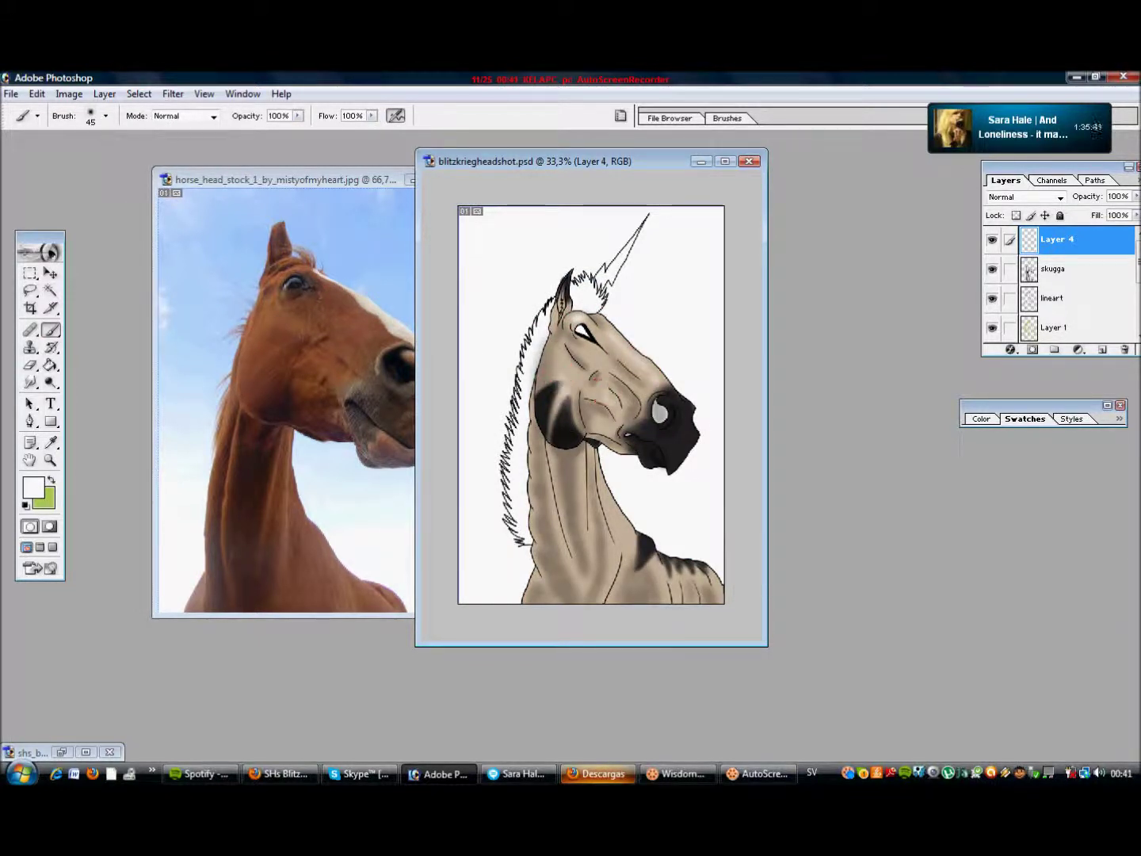
{"action": "left_click_drag", "start_coordinate": [1071, 245], "coordinate": [1062, 263]}
{"action": "left_click_drag", "start_coordinate": [691, 578], "coordinate": [703, 590]}
{"action": "left_click", "coordinate": [105, 116]}
{"action": "double_click", "coordinate": [87, 222]}
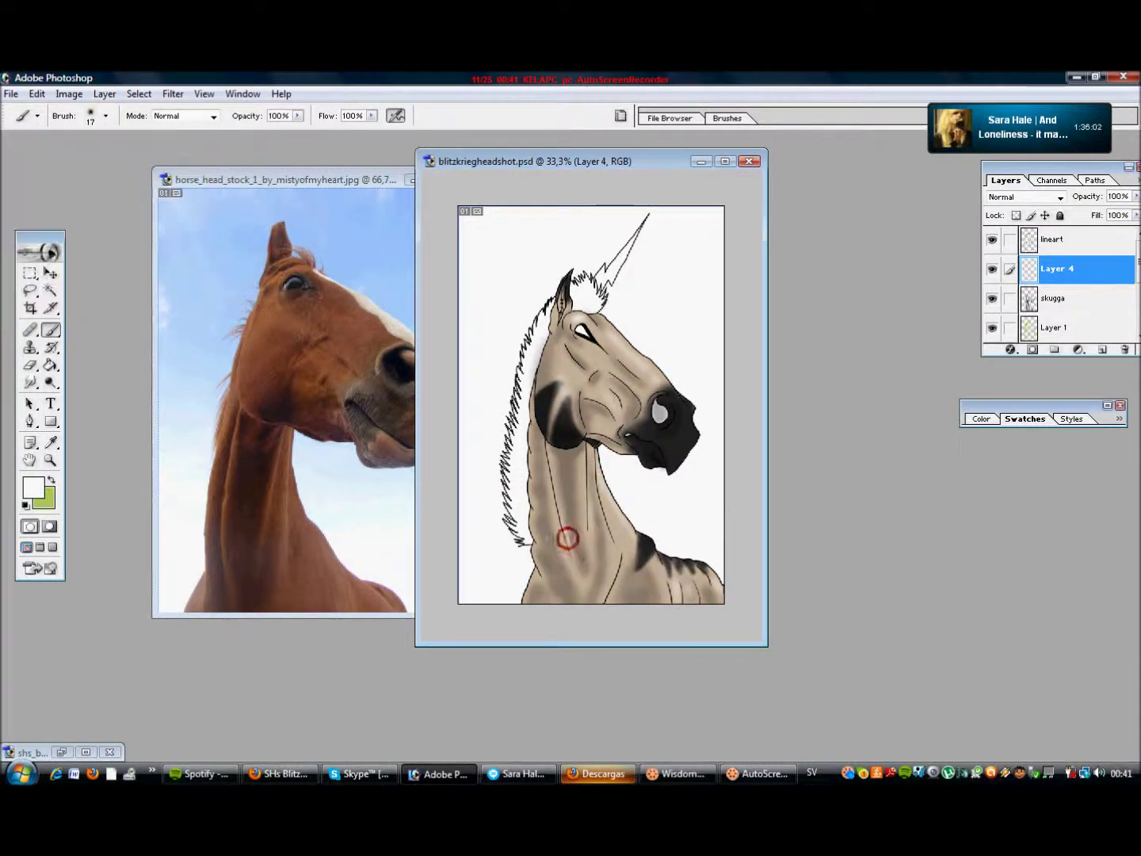
- Undo the nose stroke, then add highlights on lower neck, chest and cheek with a 45 px brush
{"action": "left_click", "coordinate": [36, 93]}
{"action": "left_click", "coordinate": [89, 145]}
{"action": "left_click", "coordinate": [105, 117]}
{"action": "double_click", "coordinate": [87, 234]}
{"action": "left_click_drag", "start_coordinate": [539, 583], "coordinate": [538, 578]}
{"action": "left_click_drag", "start_coordinate": [664, 561], "coordinate": [689, 562]}
{"action": "left_click_drag", "start_coordinate": [609, 599], "coordinate": [616, 587]}
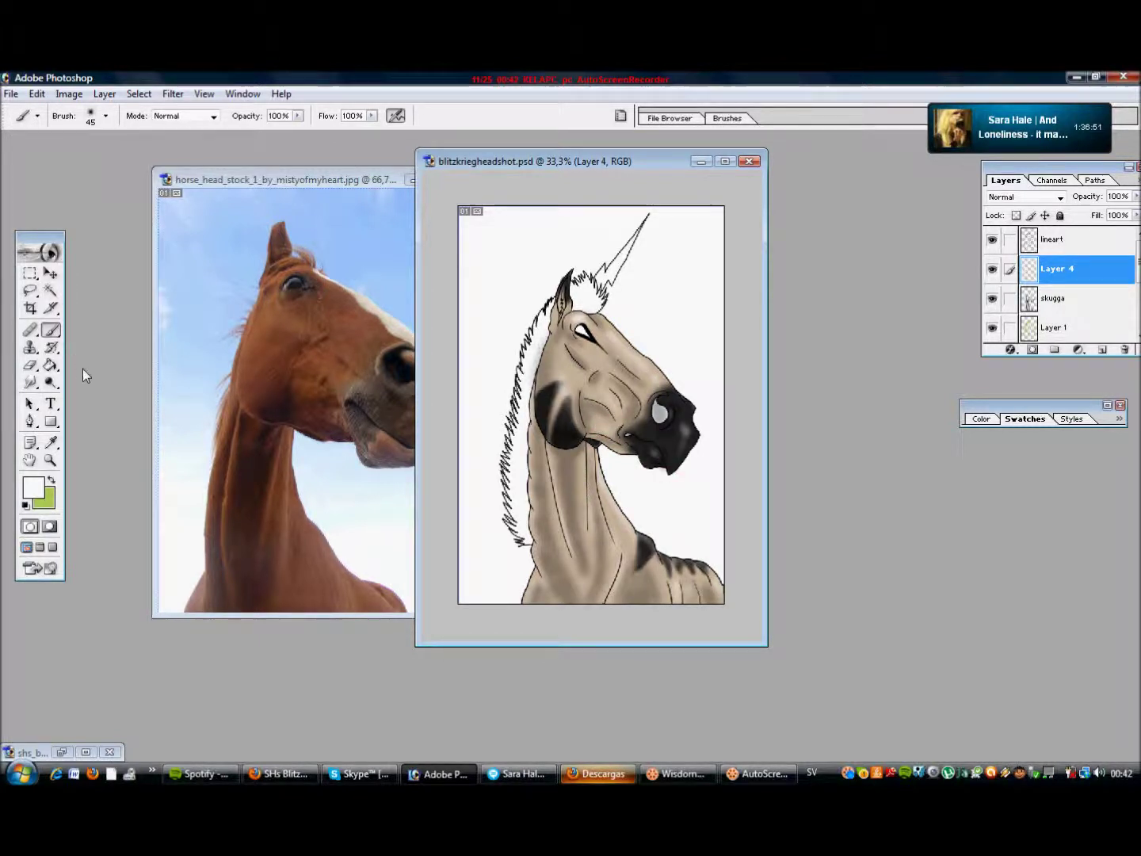
{"action": "left_click_drag", "start_coordinate": [568, 378], "coordinate": [560, 392]}
{"action": "left_click", "coordinate": [105, 116]}
{"action": "left_click", "coordinate": [31, 238]}
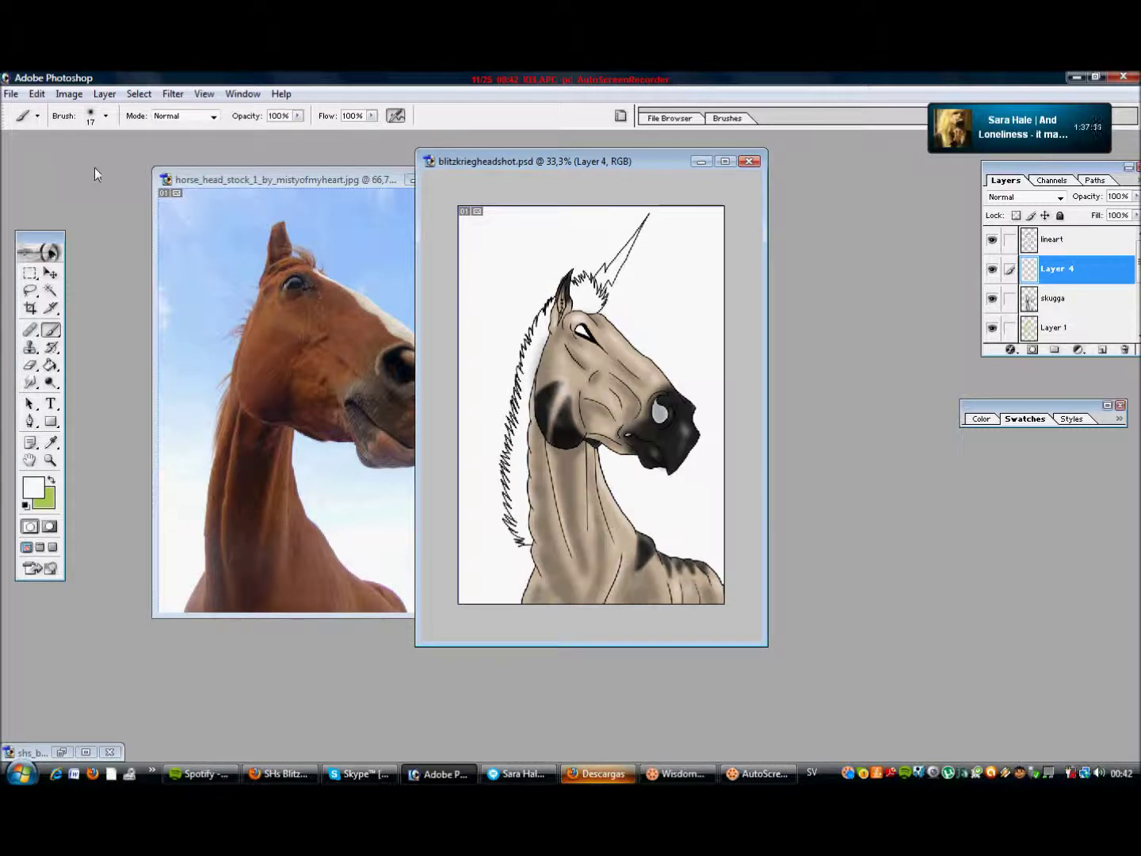
- Magic-wand the nostril on the lineart layer and expand the selection slightly
{"action": "left_click", "coordinate": [1054, 239]}
{"action": "key", "text": "w"}
{"action": "left_click", "coordinate": [140, 95]}
{"action": "left_click", "coordinate": [377, 265]}
{"action": "key", "text": "Escape"}
- Fill the pale nostril with black on Layer 2 using the Paint Bucket
{"action": "left_click", "coordinate": [658, 412], "text": "ctrl"}
{"action": "left_click", "coordinate": [46, 444]}
{"action": "left_click", "coordinate": [658, 412]}
{"action": "left_click", "coordinate": [33, 488]}
{"action": "key", "text": "Return"}
{"action": "key", "text": "g"}
{"action": "left_click", "coordinate": [654, 410]}
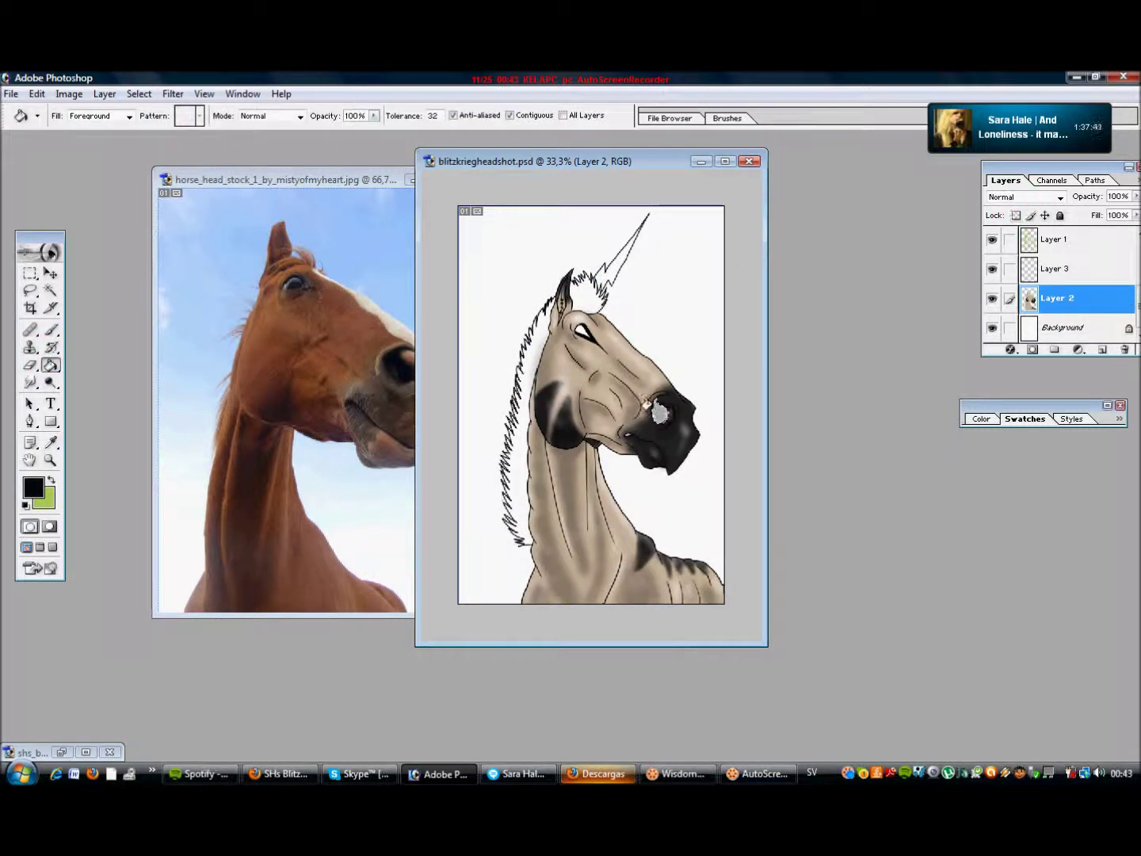
{"action": "left_click", "coordinate": [321, 329]}
- Zoom to 66.7% to check the muzzle, back out to 33.3%, and add a layer above Layer 2
{"action": "key", "text": "z"}
{"action": "key", "text": "ctrl+minus"}
{"action": "key", "text": "ctrl+minus"}
{"action": "key", "text": "ctrl+plus"}
{"action": "key", "text": "ctrl+plus"}
{"action": "key", "text": "ctrl+plus"}
{"action": "left_click", "coordinate": [653, 437]}
{"action": "key", "text": "b"}
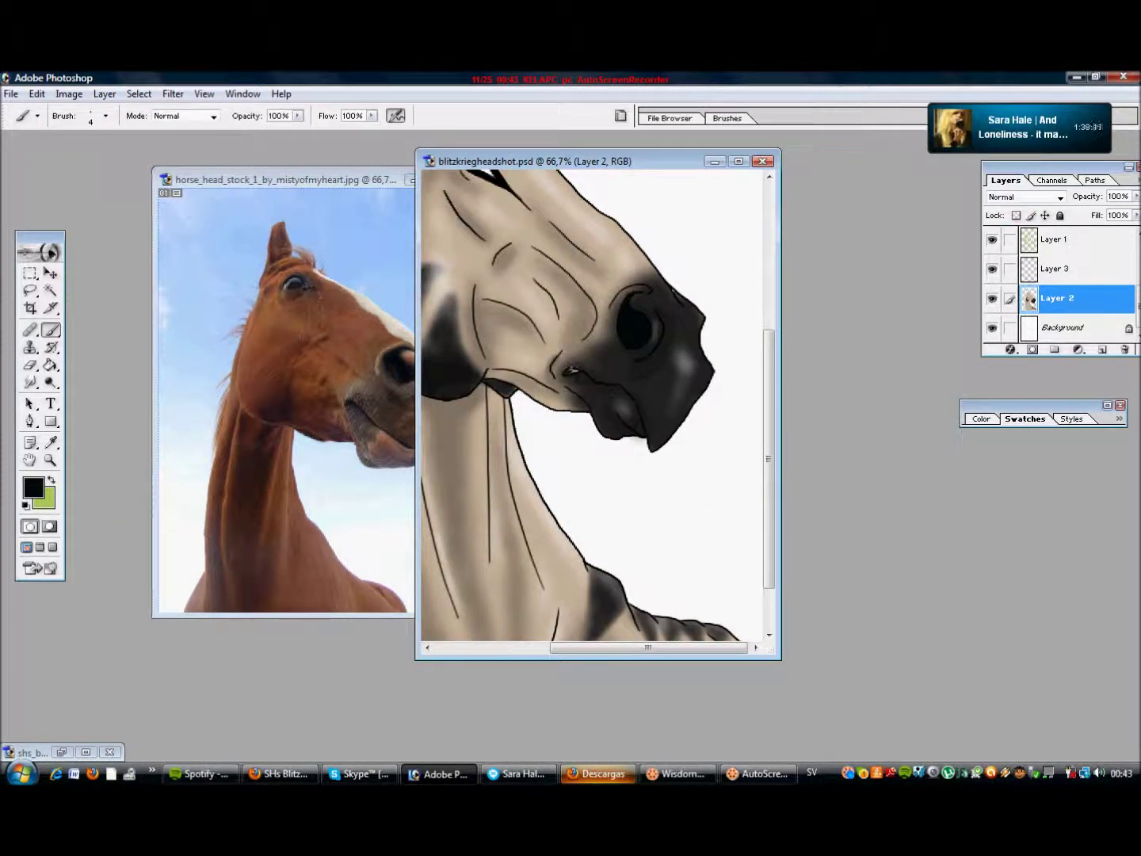
{"action": "scroll", "coordinate": [594, 404], "scroll_direction": "up", "scroll_amount": 5}
{"action": "scroll", "coordinate": [595, 404], "scroll_direction": "left", "scroll_amount": 3}
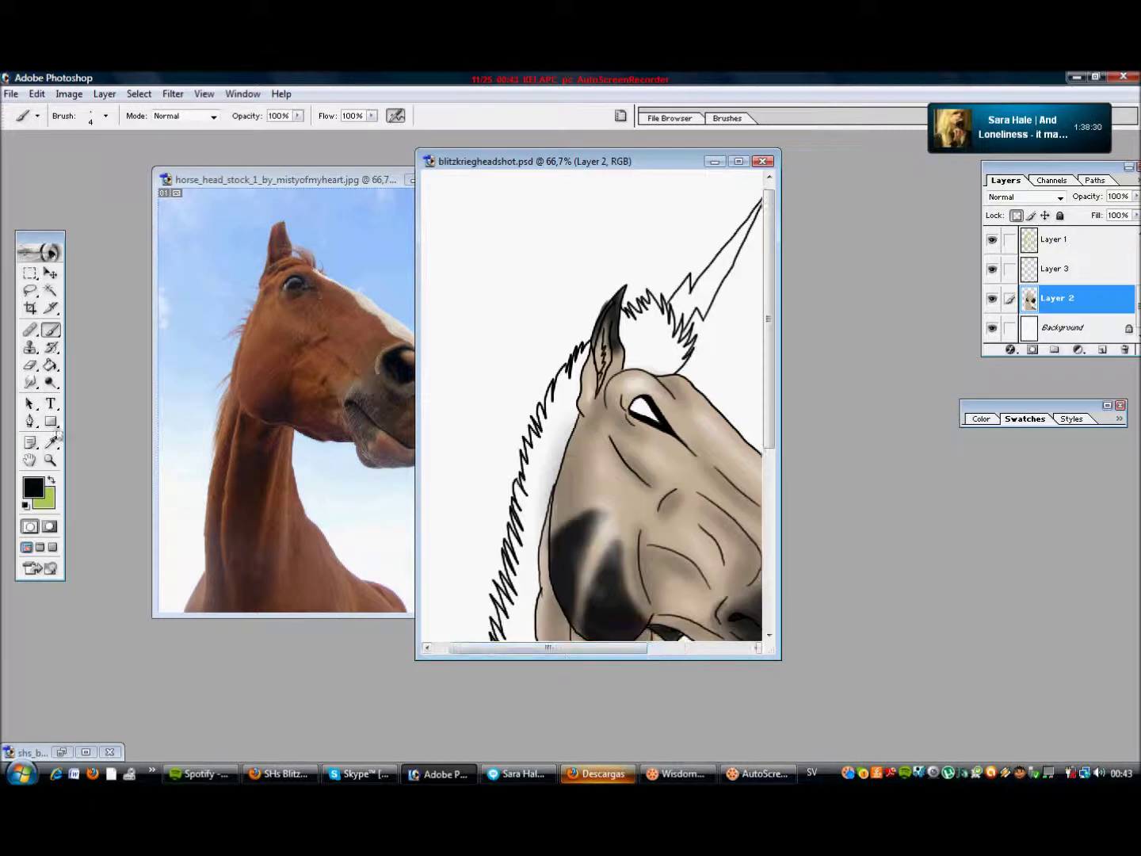
{"action": "key", "text": "z"}
{"action": "left_click", "coordinate": [601, 432], "text": "alt"}
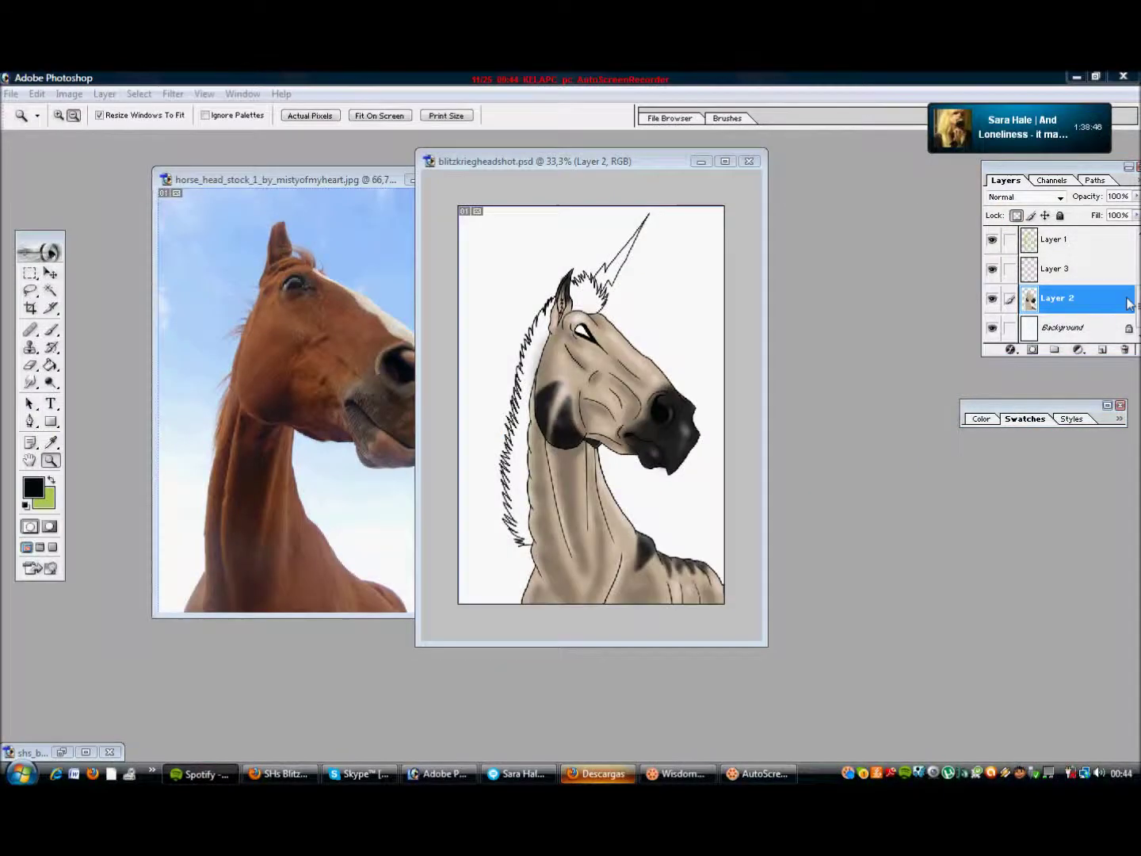
{"action": "left_click", "coordinate": [1063, 305]}
{"action": "key", "text": "ctrl+shift+alt+n"}
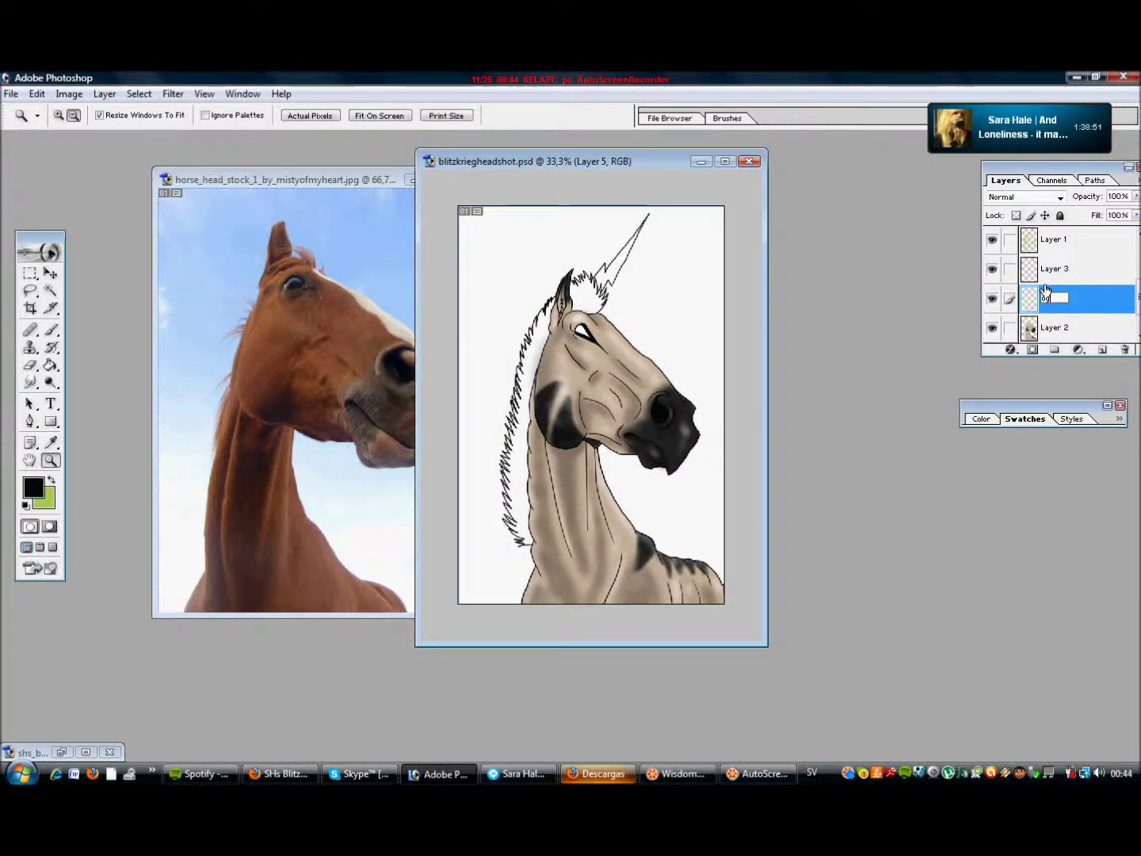
{"action": "type", "text": "bga"}
- Fill the inside of the horn outline with white, then clear the selection
{"action": "key", "text": "alt+shift+bracketright"}
{"action": "key", "text": "w"}
{"action": "left_click", "coordinate": [580, 331]}
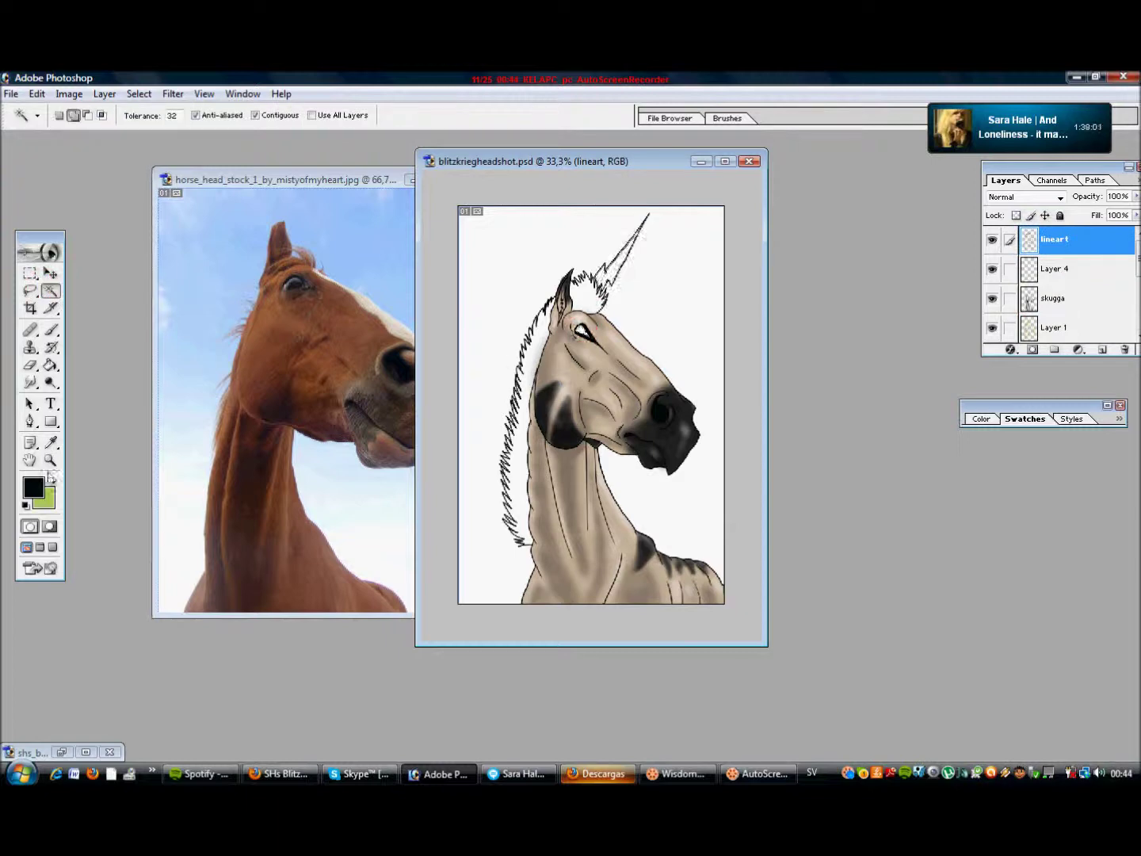
{"action": "left_click", "coordinate": [33, 488]}
{"action": "left_click", "coordinate": [405, 359]}
{"action": "left_click", "coordinate": [732, 313]}
{"action": "key", "text": "g"}
{"action": "left_click", "coordinate": [140, 94]}
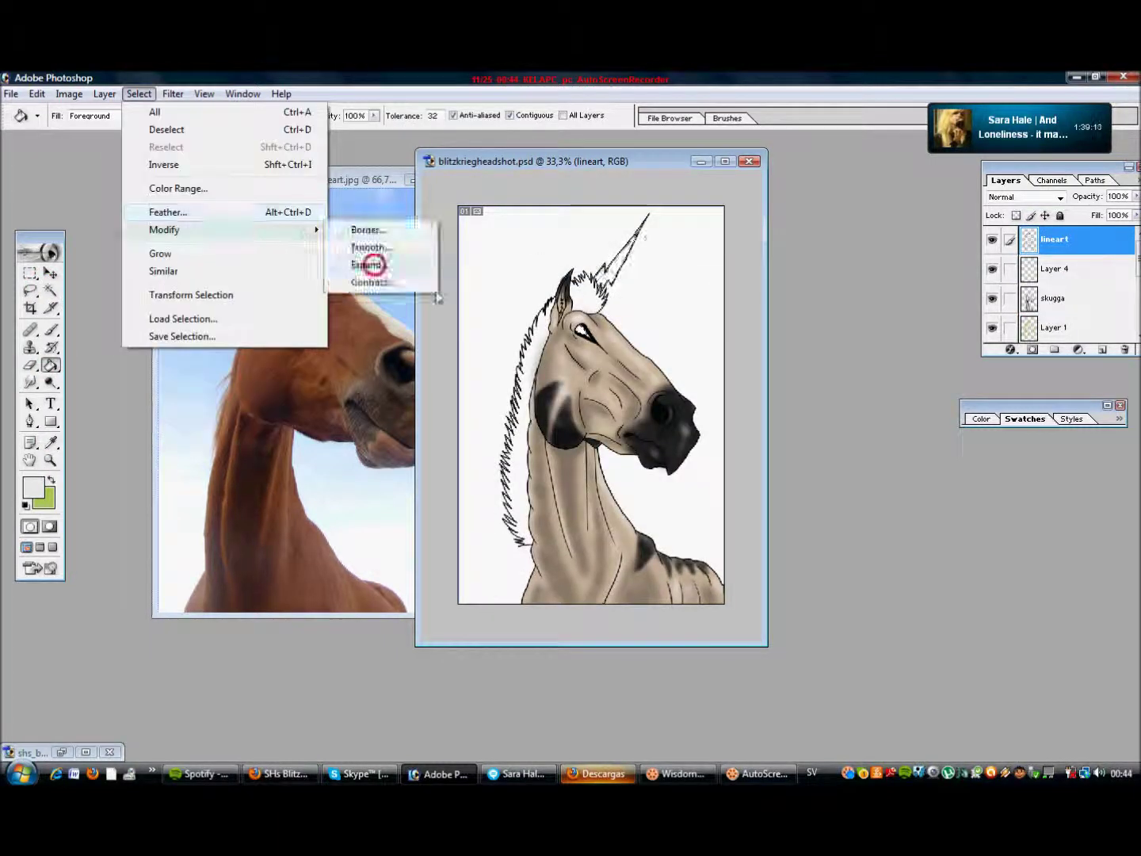
{"action": "left_click", "coordinate": [607, 278]}
{"action": "left_click", "coordinate": [134, 94]}
- Add a new empty layer and rename it man
{"action": "left_click", "coordinate": [1102, 350]}
{"action": "double_click", "coordinate": [1052, 319]}
{"action": "left_click_drag", "start_coordinate": [1136, 281], "coordinate": [1135, 230]}
{"action": "left_click", "coordinate": [1059, 241]}
- Magic-wand the mane on the lineart layer, expand the selection, and return to man
{"action": "key", "text": "w"}
{"action": "left_click", "coordinate": [515, 429]}
{"action": "left_click", "coordinate": [140, 95]}
{"action": "left_click", "coordinate": [357, 258]}
{"action": "left_click", "coordinate": [628, 416]}
{"action": "scroll", "coordinate": [1059, 295], "scroll_direction": "down", "scroll_amount": 3}
{"action": "left_click", "coordinate": [1059, 240]}
- Fill the mane selection with solid black, deselect, and zoom in on the neck
{"action": "left_click", "coordinate": [50, 442]}
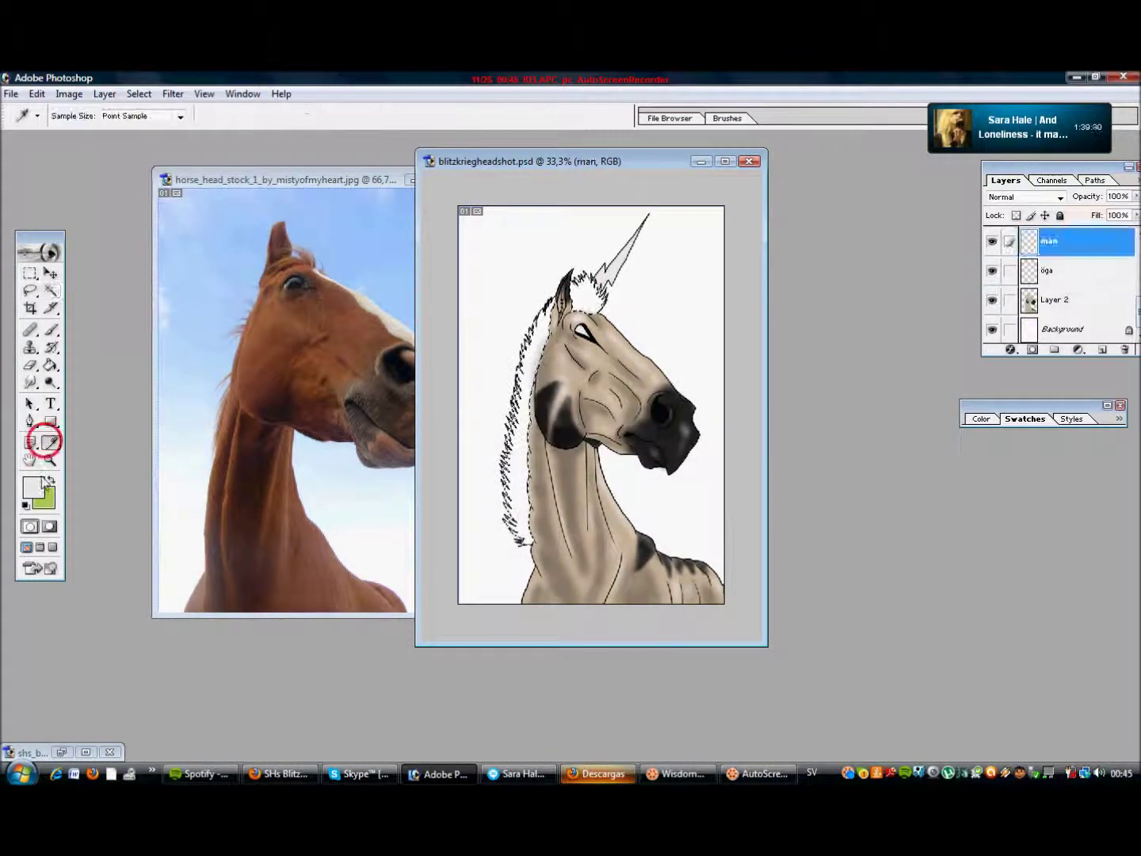
{"action": "left_click", "coordinate": [33, 488]}
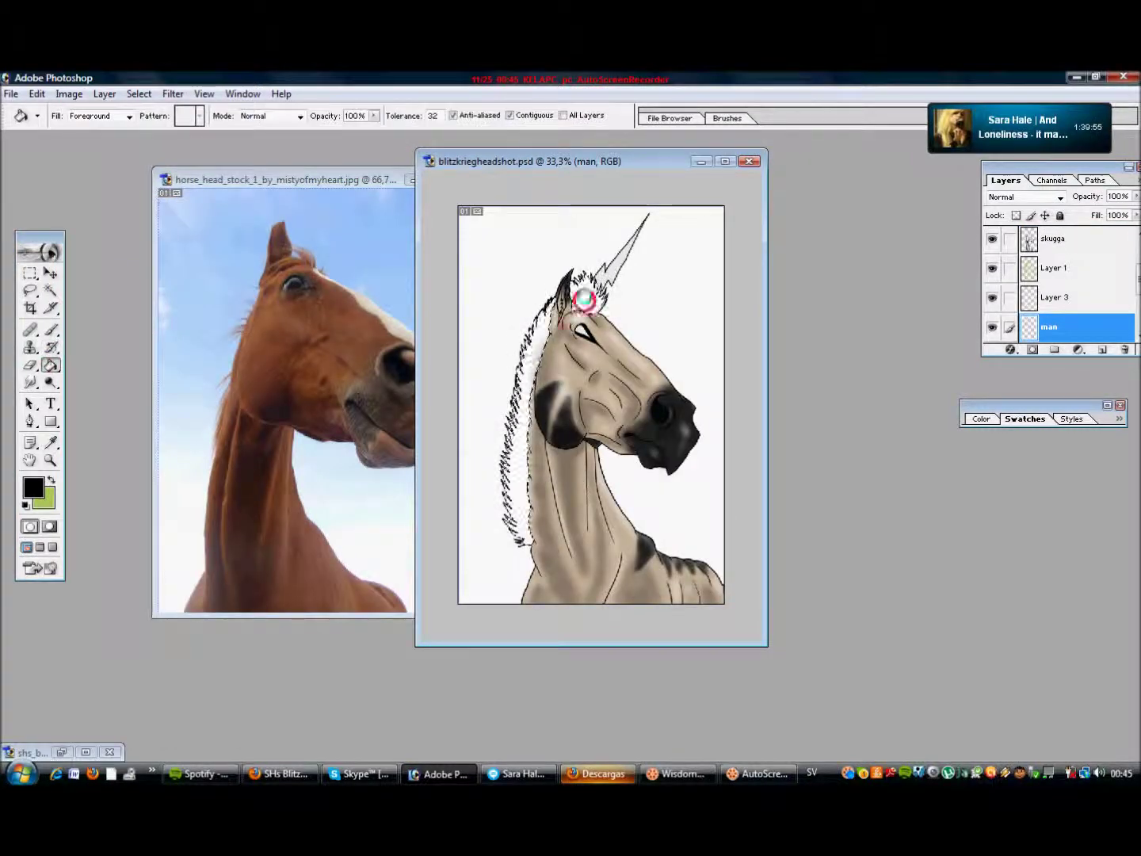
{"action": "left_click", "coordinate": [585, 300]}
{"action": "left_click", "coordinate": [138, 94]}
{"action": "left_click", "coordinate": [154, 124]}
{"action": "left_click", "coordinate": [51, 459]}
{"action": "left_click", "coordinate": [550, 483]}
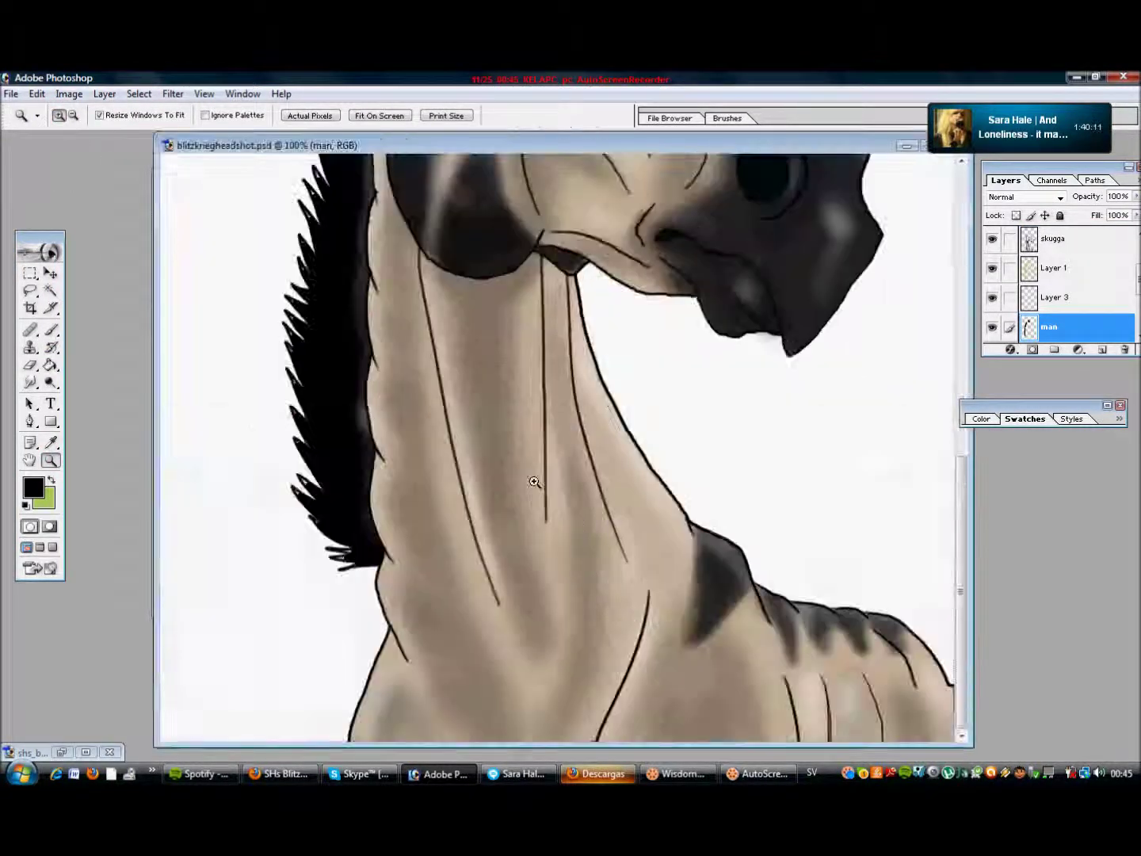
- Brush black along the spiky mane edges on the neck and the tips near the ear
{"action": "key", "text": "b"}
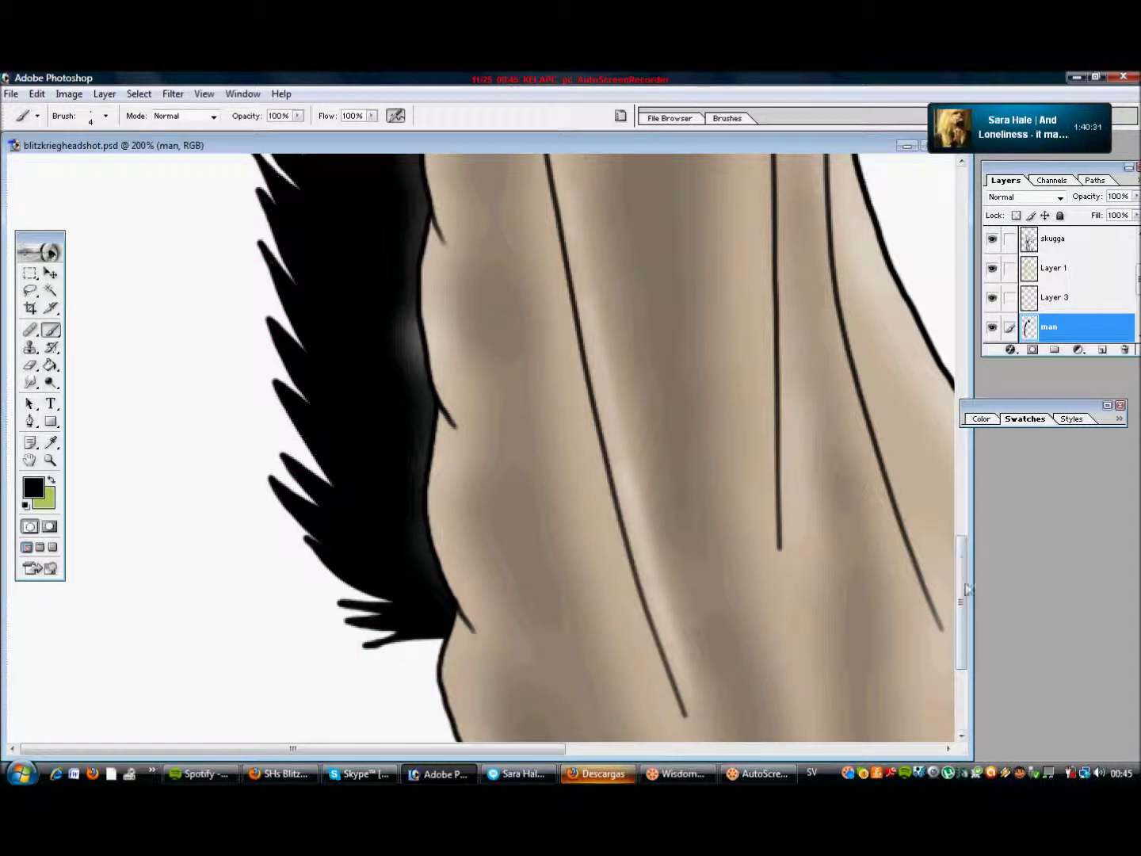
{"action": "scroll", "coordinate": [434, 395], "scroll_direction": "up", "scroll_amount": 5}
{"action": "left_click_drag", "start_coordinate": [280, 390], "coordinate": [288, 293]}
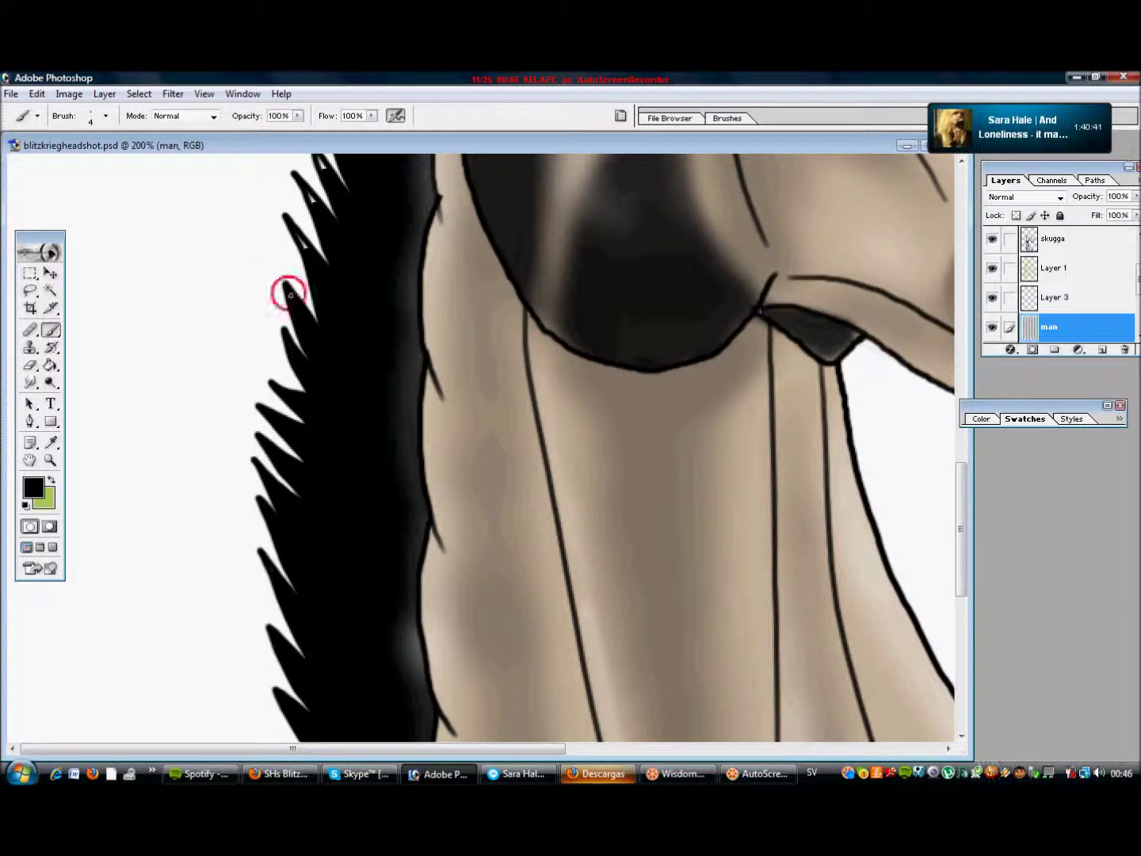
{"action": "left_click_drag", "start_coordinate": [963, 555], "coordinate": [963, 498]}
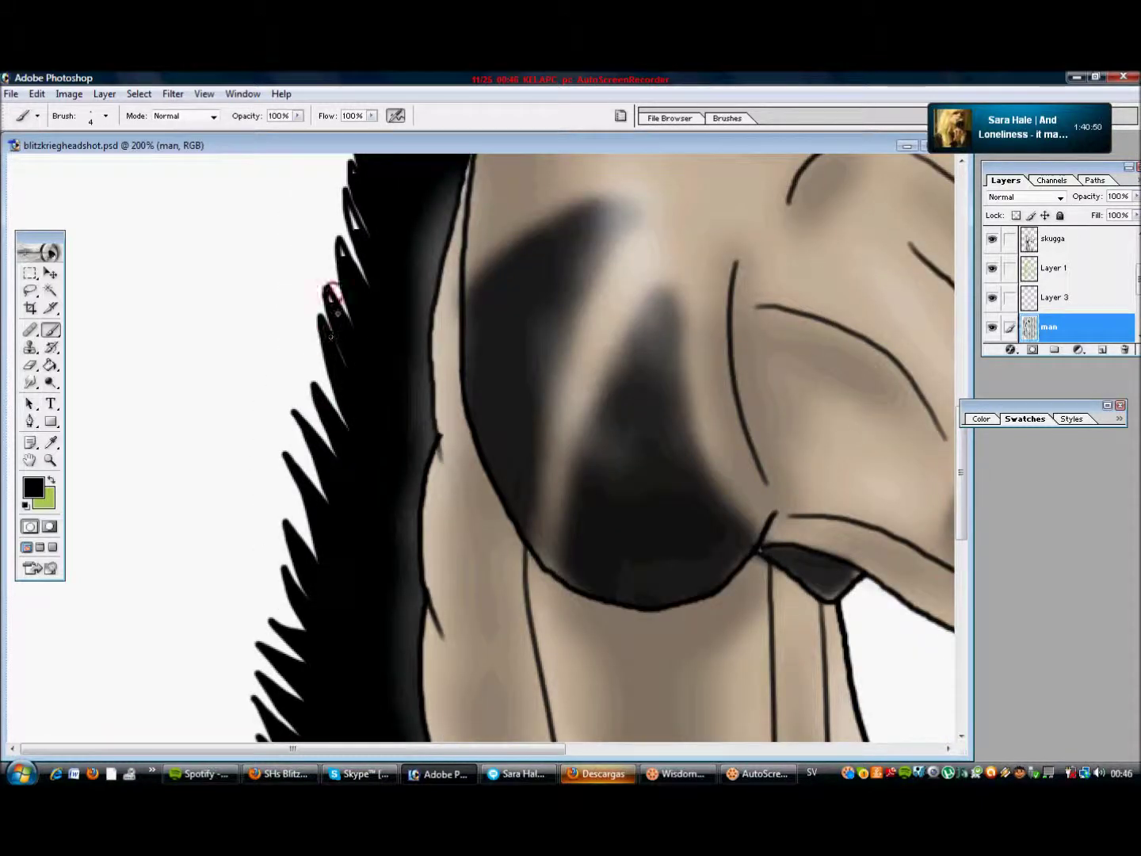
{"action": "left_click_drag", "start_coordinate": [961, 499], "coordinate": [962, 414]}
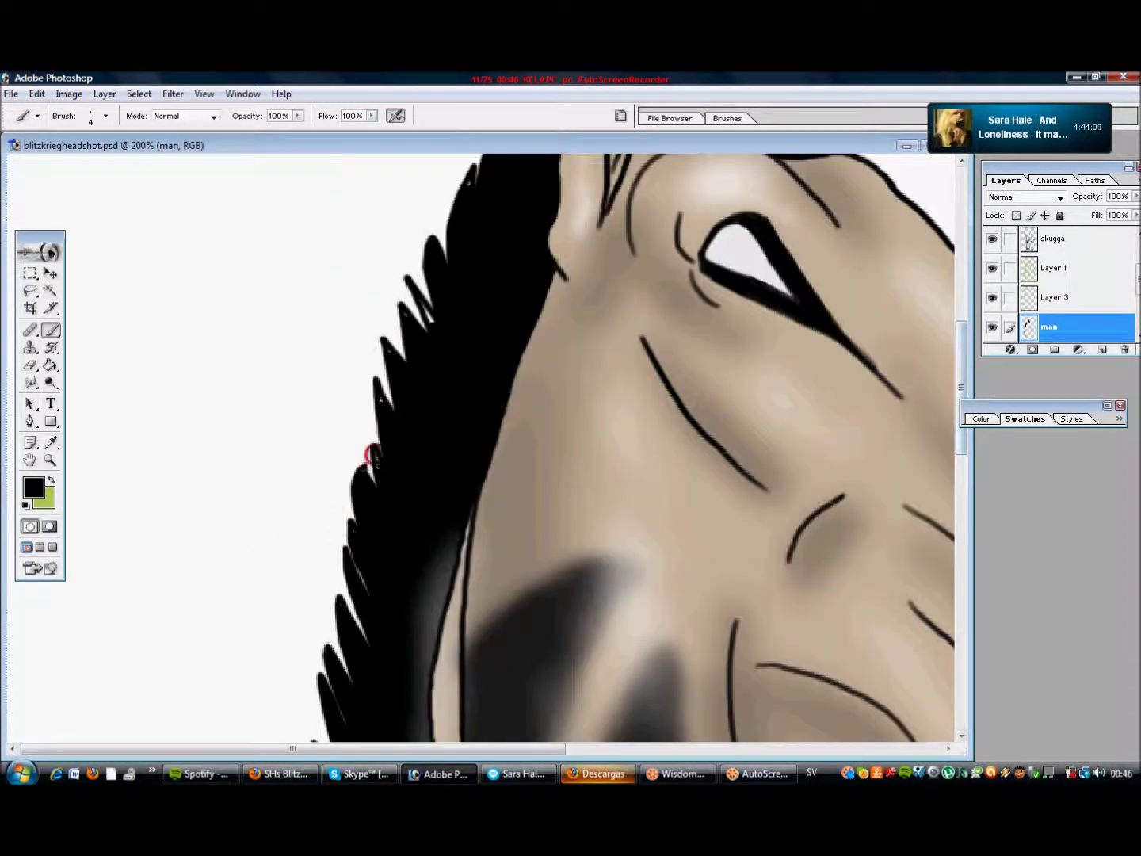
{"action": "scroll", "coordinate": [960, 449], "scroll_direction": "up", "scroll_amount": 3}
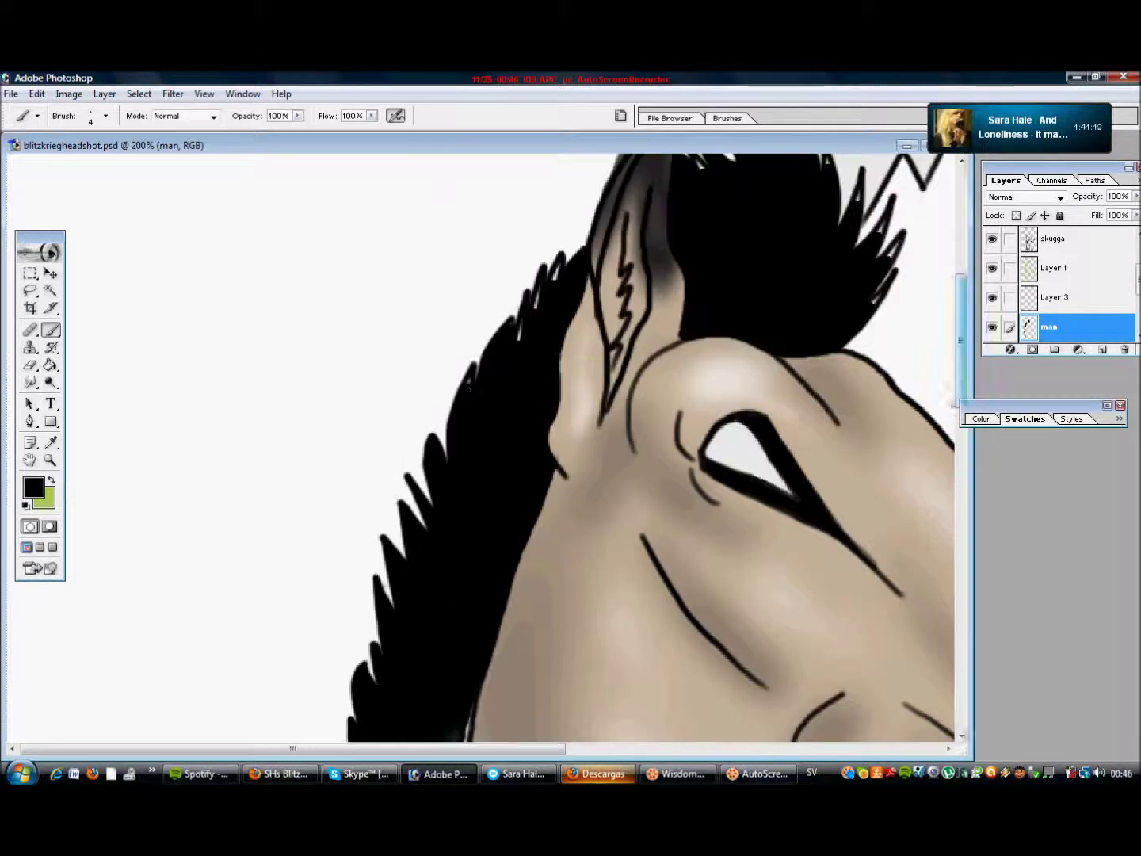
{"action": "scroll", "coordinate": [957, 361], "scroll_direction": "up", "scroll_amount": 3}
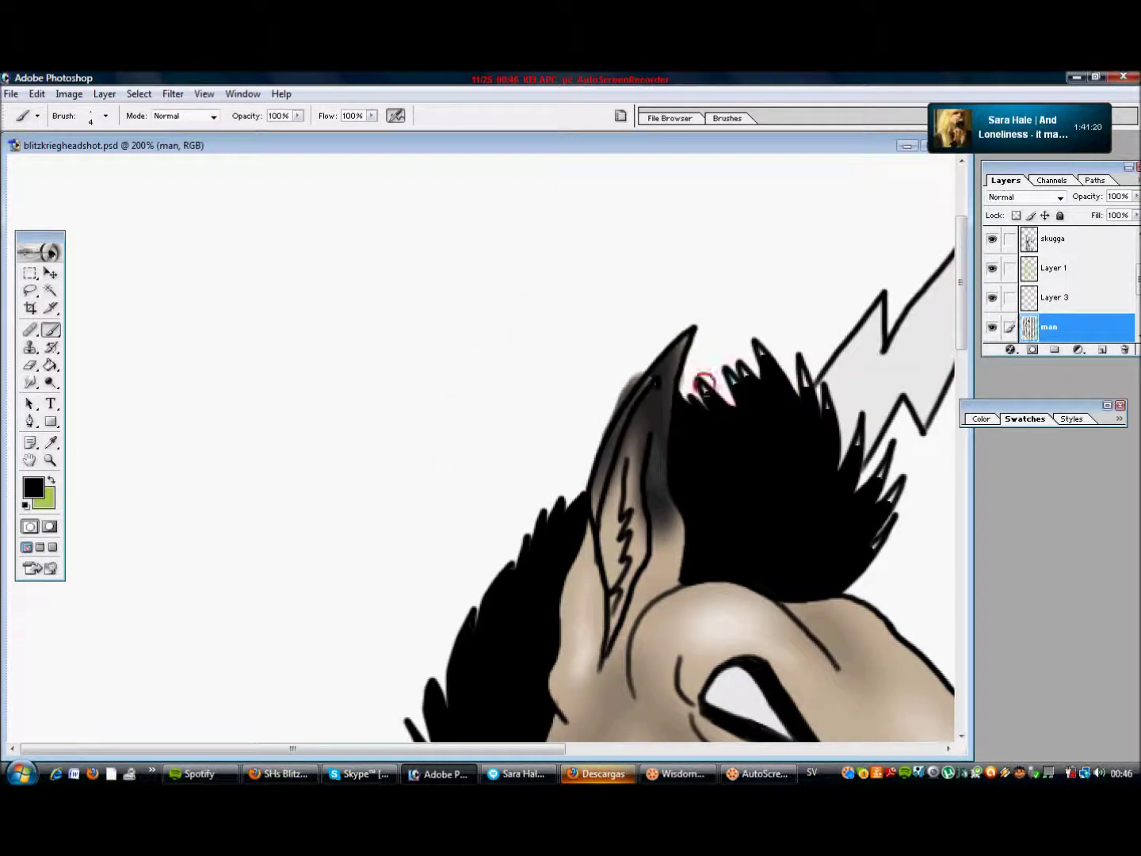
{"action": "left_click_drag", "start_coordinate": [875, 489], "coordinate": [830, 421]}
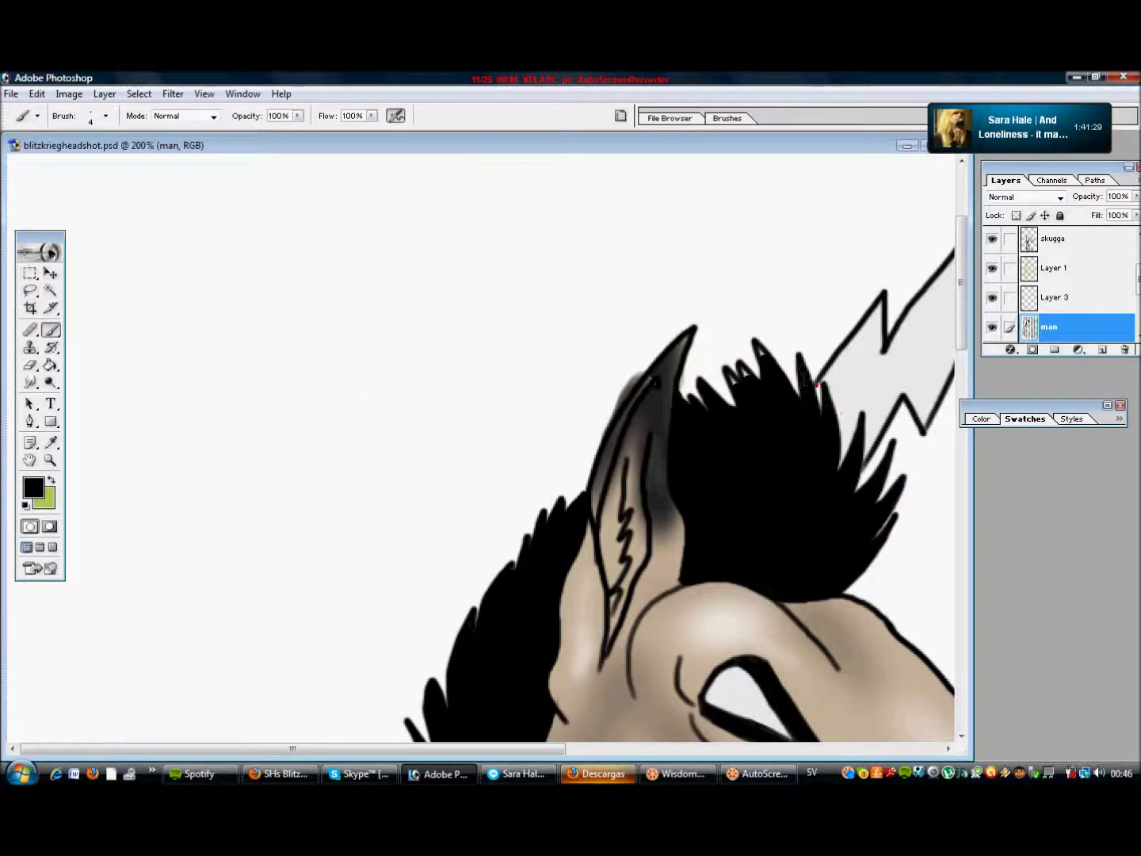
- Switch to the öga layer, scroll the view, and bring up the music player
{"action": "key", "text": "alt+bracketleft"}
{"action": "key", "text": "o"}
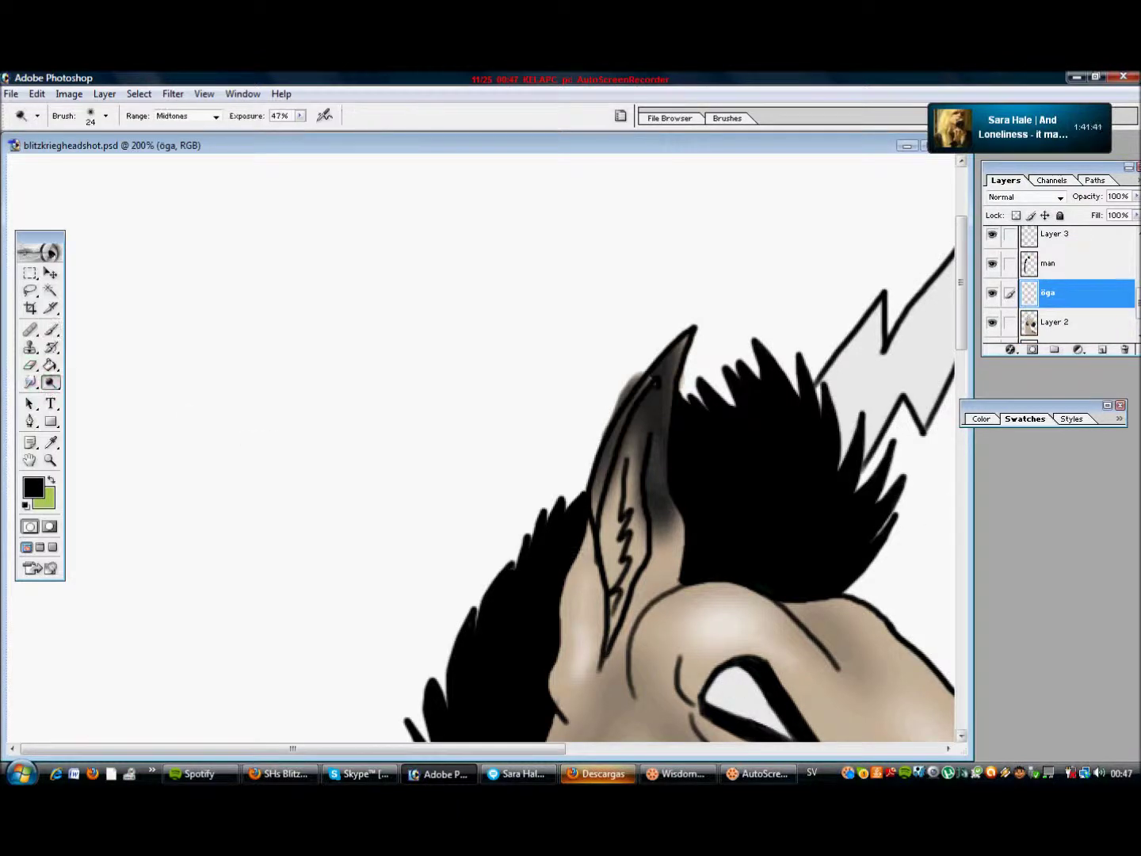
{"action": "scroll", "coordinate": [942, 520], "scroll_direction": "down", "scroll_amount": 2}
{"action": "scroll", "coordinate": [741, 548], "scroll_direction": "right", "scroll_amount": 2}
{"action": "scroll", "coordinate": [842, 382], "scroll_direction": "up", "scroll_amount": 2}
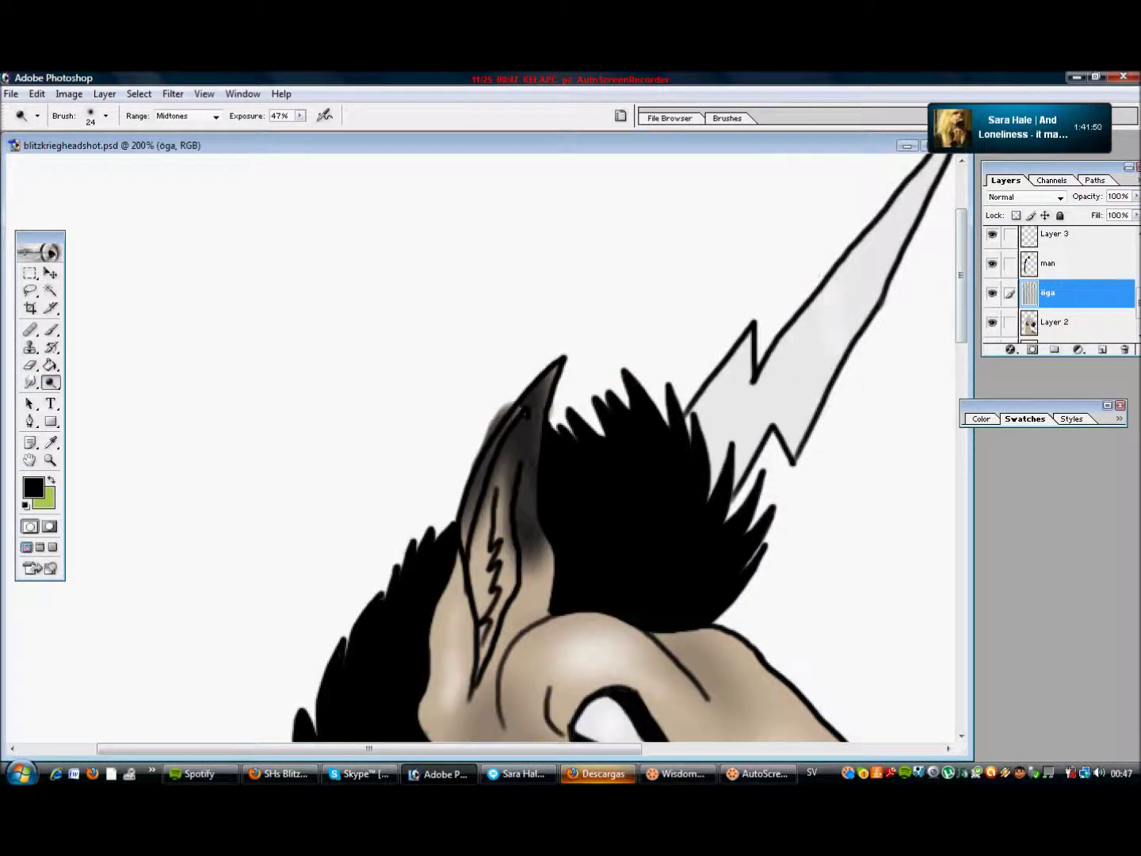
{"action": "scroll", "coordinate": [838, 482], "scroll_direction": "up", "scroll_amount": 2}
{"action": "left_click", "coordinate": [202, 774]}
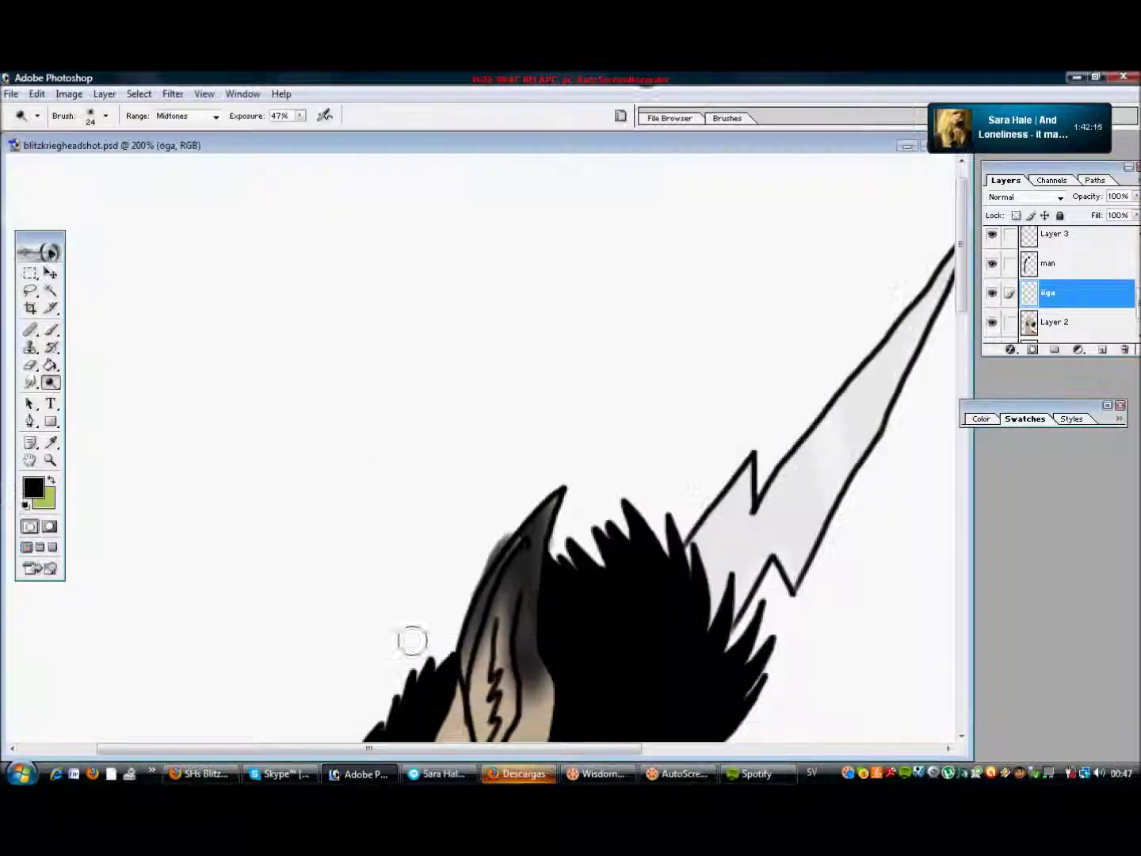
- Zoom back out to show the whole head and make Layer 5 active
{"action": "key", "text": "z"}
{"action": "left_click", "coordinate": [74, 116]}
{"action": "left_click", "coordinate": [377, 452]}
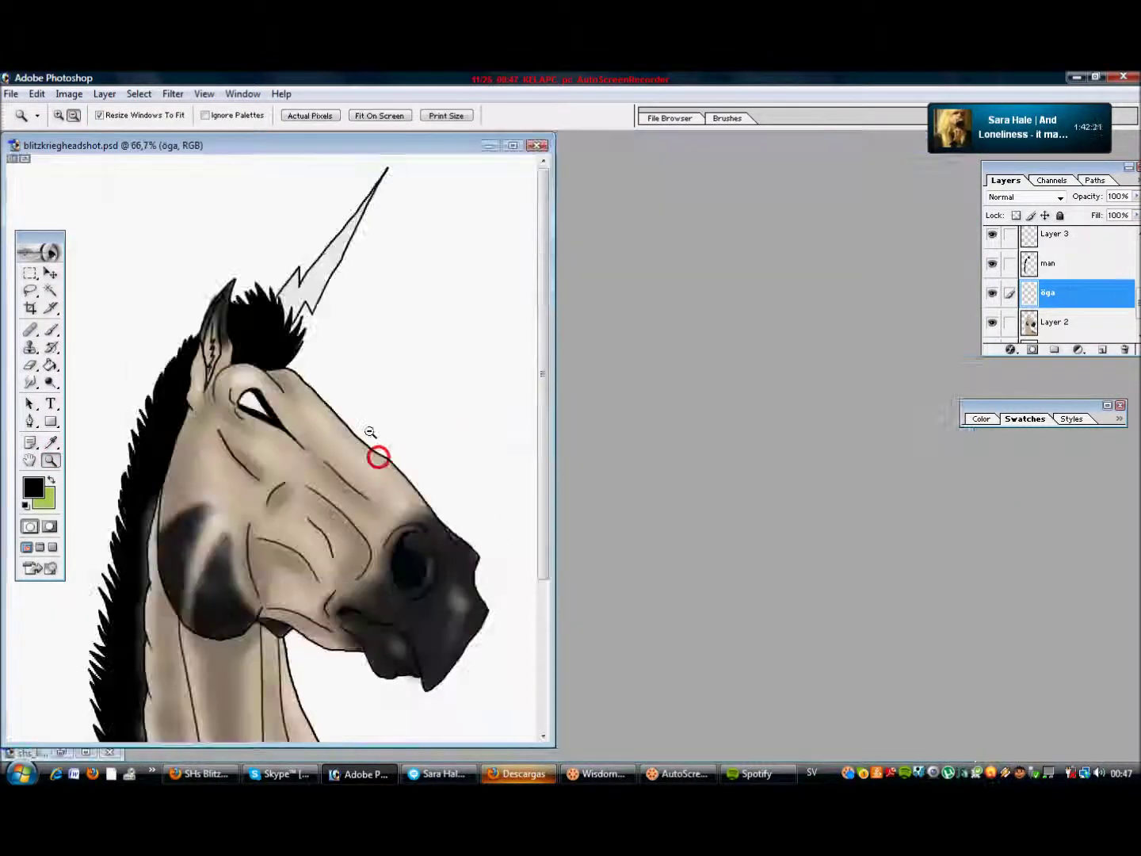
{"action": "left_click", "coordinate": [675, 386]}
{"action": "left_click", "coordinate": [1124, 311]}
{"action": "left_click", "coordinate": [1062, 328]}
- Browse the Pop and Soundtrack playlists in the music player and return to the painting
{"action": "left_click", "coordinate": [757, 773]}
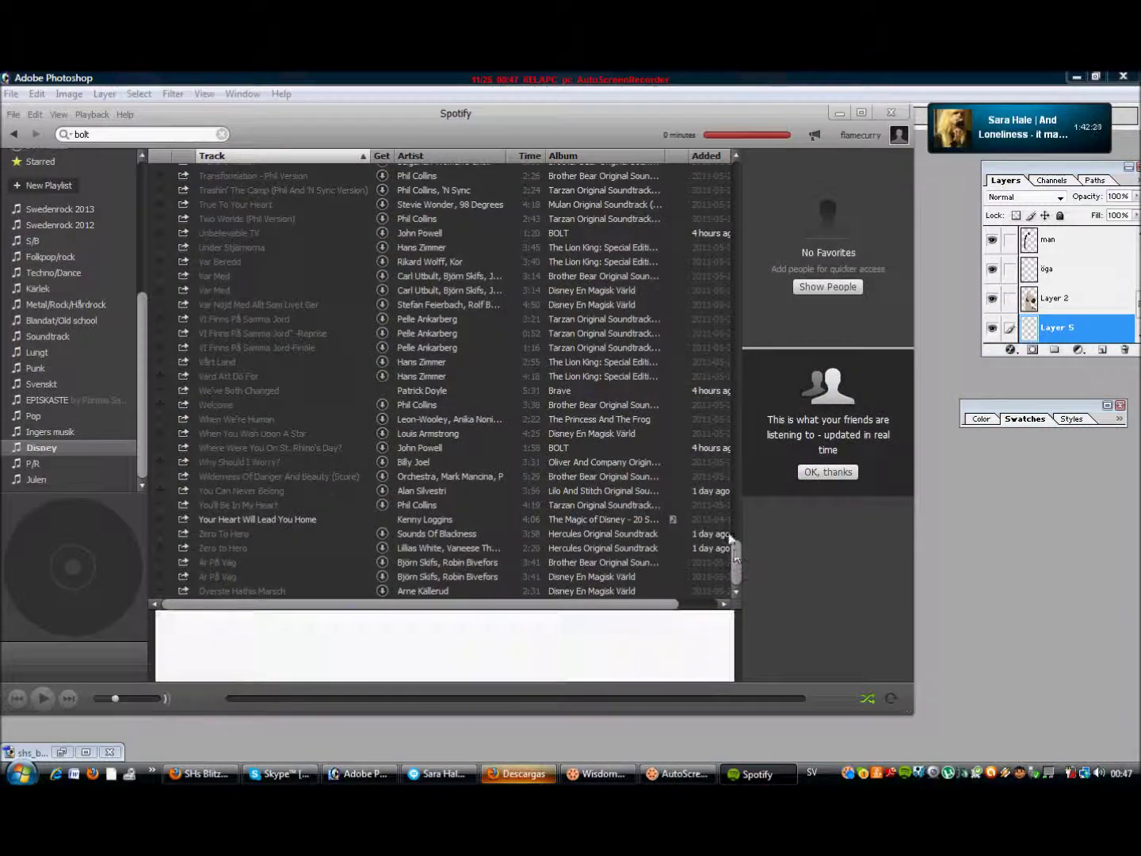
{"action": "scroll", "coordinate": [711, 440], "scroll_direction": "up", "scroll_amount": 5}
{"action": "scroll", "coordinate": [711, 438], "scroll_direction": "down", "scroll_amount": 5}
{"action": "scroll", "coordinate": [712, 439], "scroll_direction": "down", "scroll_amount": 5}
{"action": "scroll", "coordinate": [721, 466], "scroll_direction": "down", "scroll_amount": 5}
{"action": "scroll", "coordinate": [647, 535], "scroll_direction": "down", "scroll_amount": 5}
{"action": "left_click", "coordinate": [32, 416]}
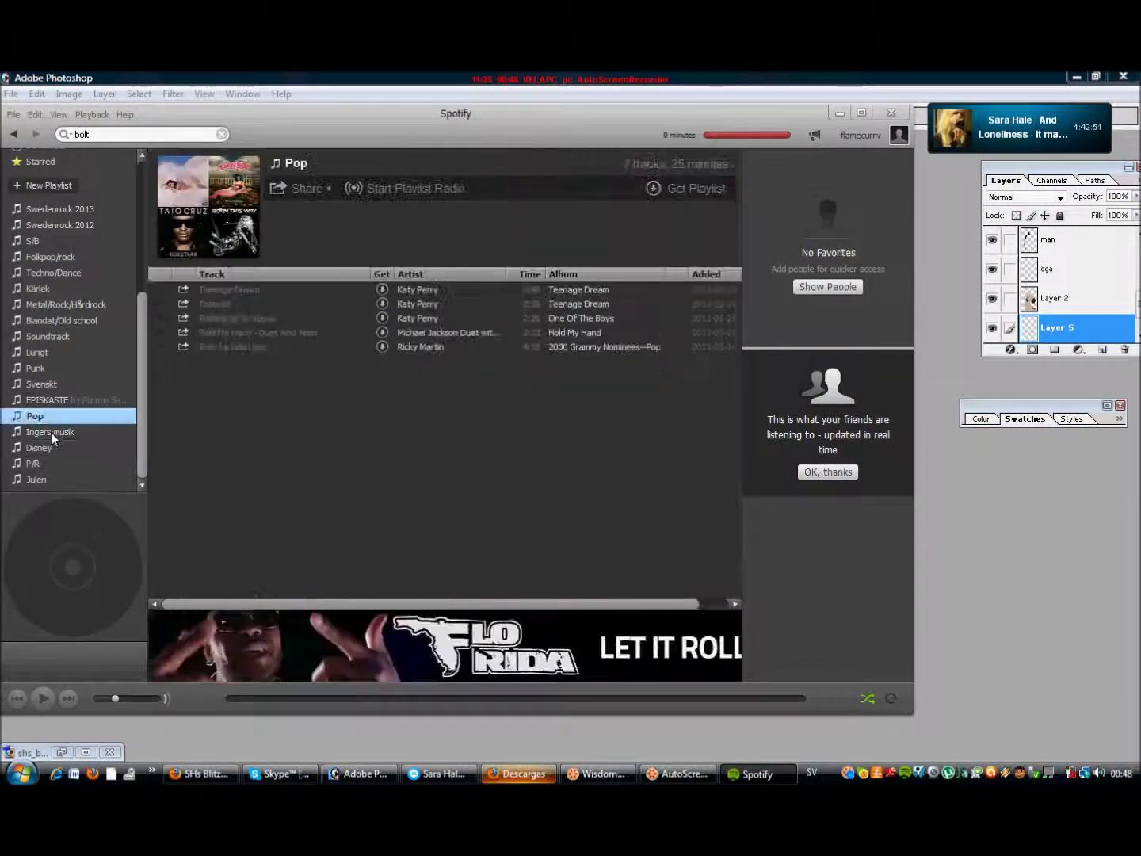
{"action": "left_click", "coordinate": [36, 353]}
{"action": "left_click", "coordinate": [735, 262]}
{"action": "left_click", "coordinate": [356, 774]}
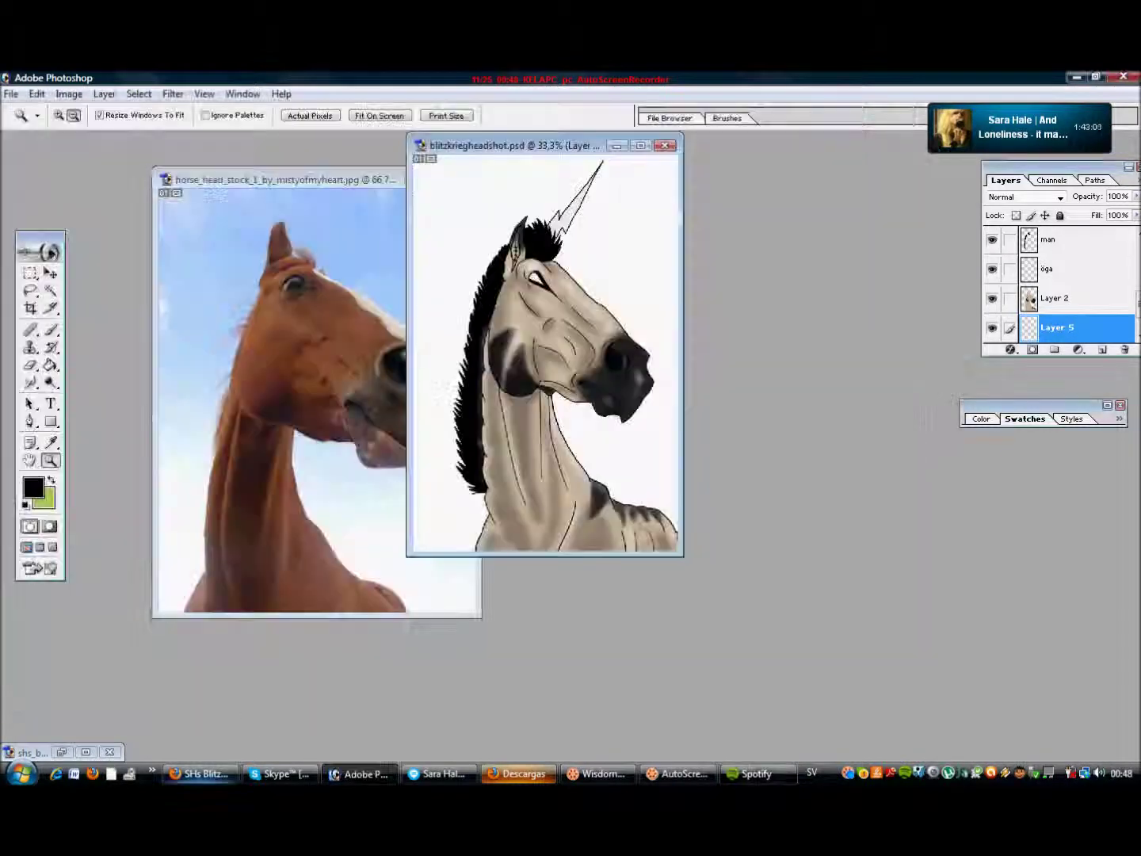
- Fill Layer 5 with a pale sky colour and brush soft light blue across the top at 1014 px
{"action": "left_click", "coordinate": [52, 441]}
{"action": "left_click", "coordinate": [51, 364]}
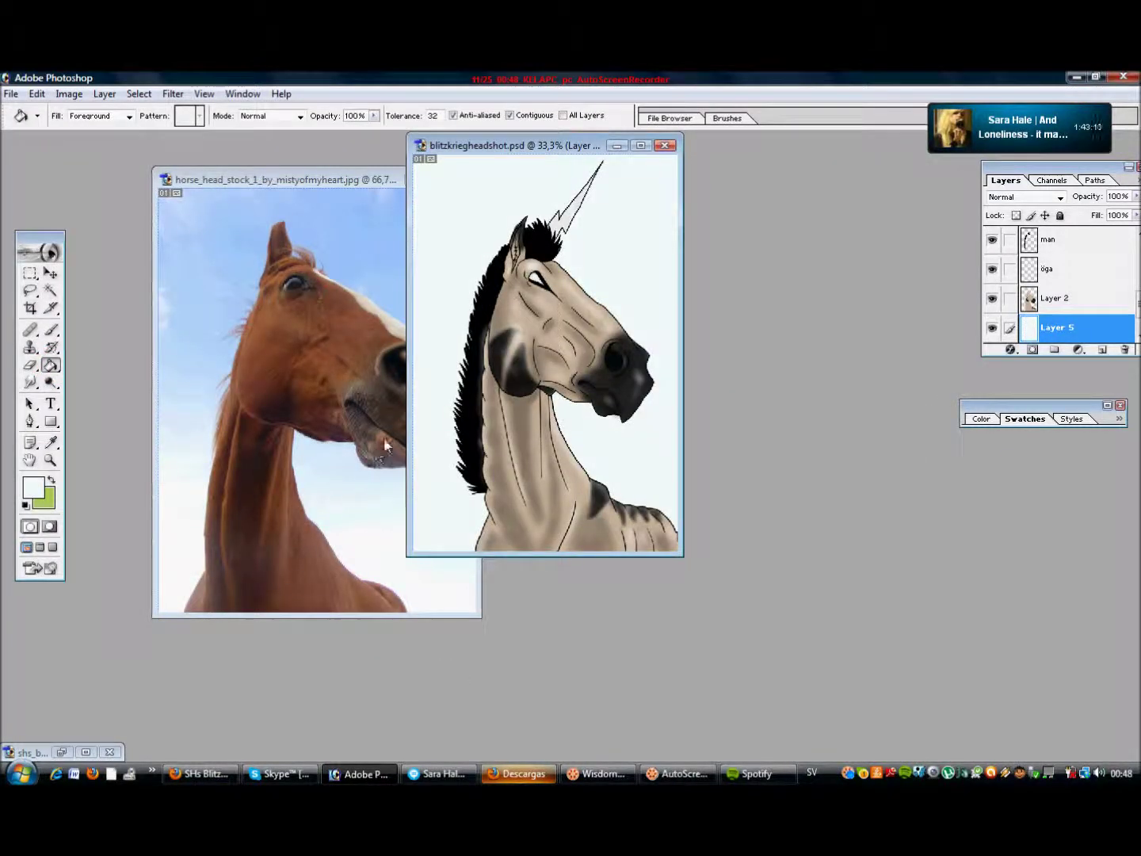
{"action": "left_click", "coordinate": [51, 329]}
{"action": "left_click", "coordinate": [106, 116]}
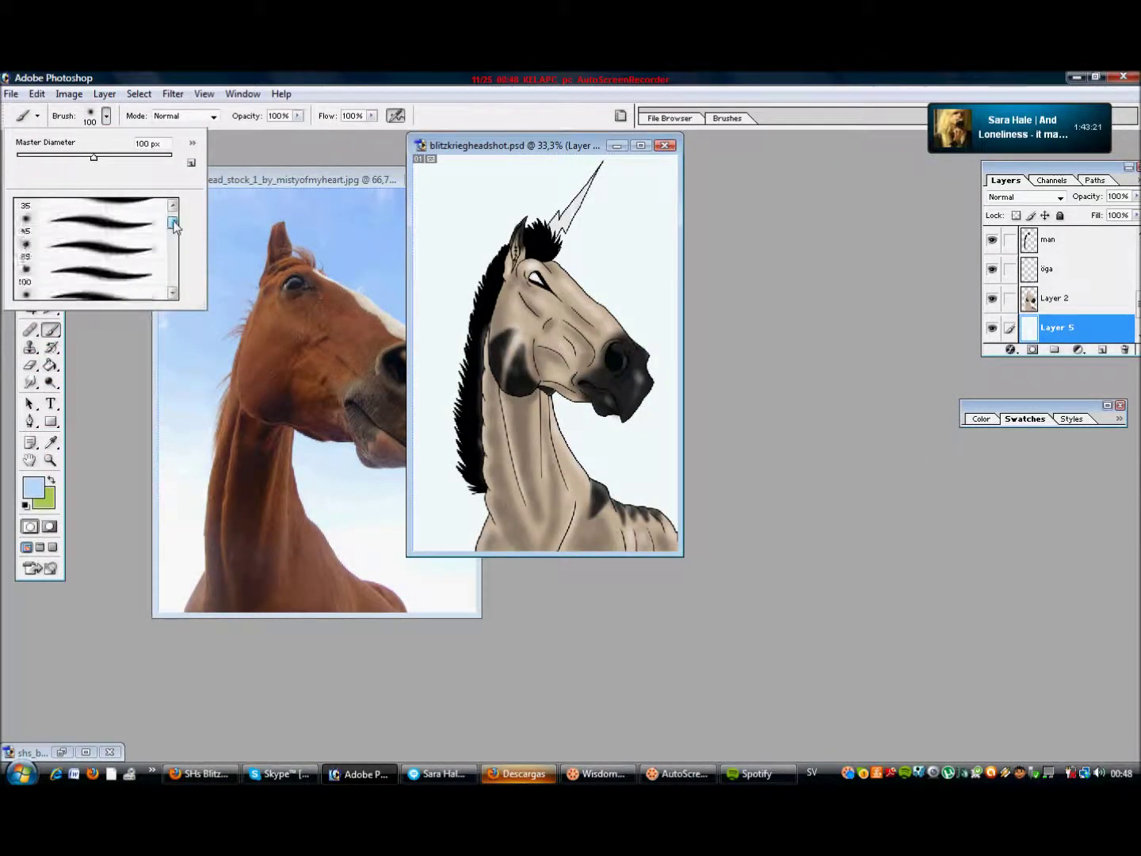
{"action": "type", "text": "1014"}
{"action": "key", "text": "Return"}
{"action": "left_click_drag", "start_coordinate": [452, 242], "coordinate": [618, 239]}
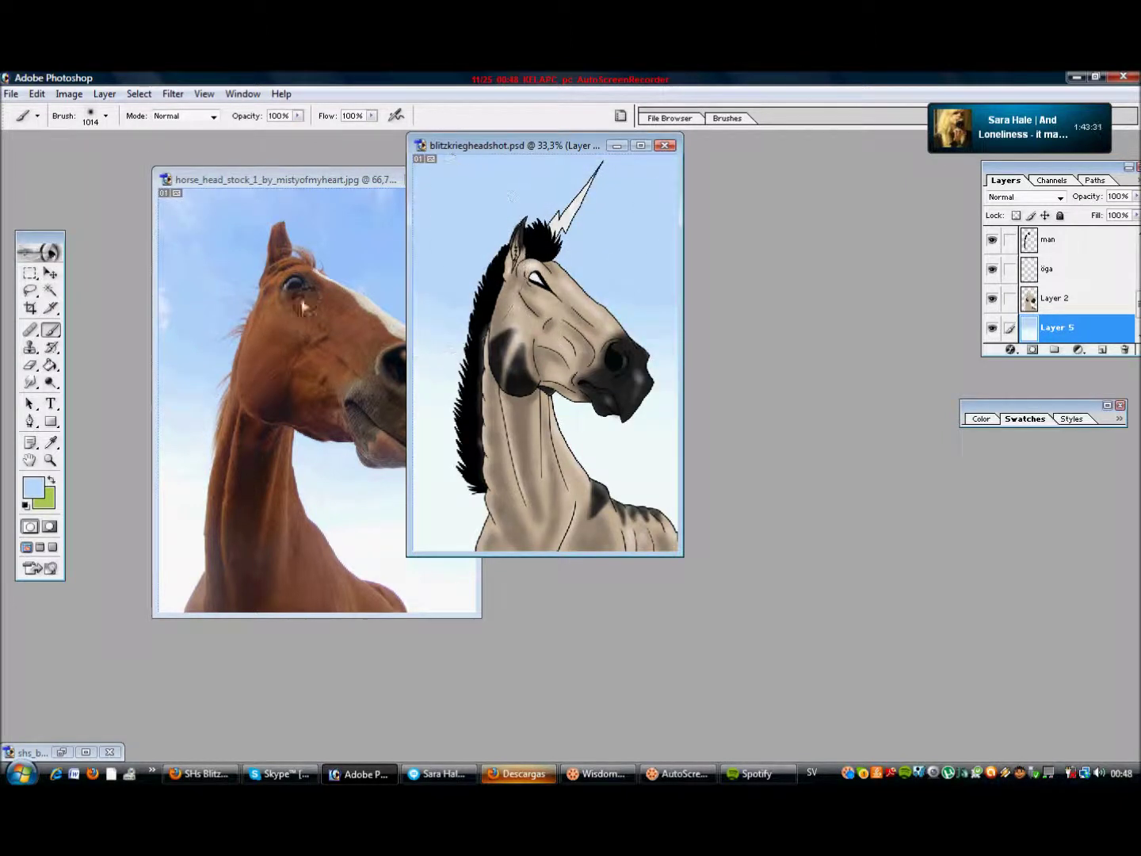
- Set the darkening brush size and enlarge the painting window to fill the workspace
{"action": "left_click_drag", "start_coordinate": [51, 381], "coordinate": [111, 397]}
{"action": "left_click", "coordinate": [106, 116]}
{"action": "left_click_drag", "start_coordinate": [47, 154], "coordinate": [154, 158]}
{"action": "key", "text": "Return"}
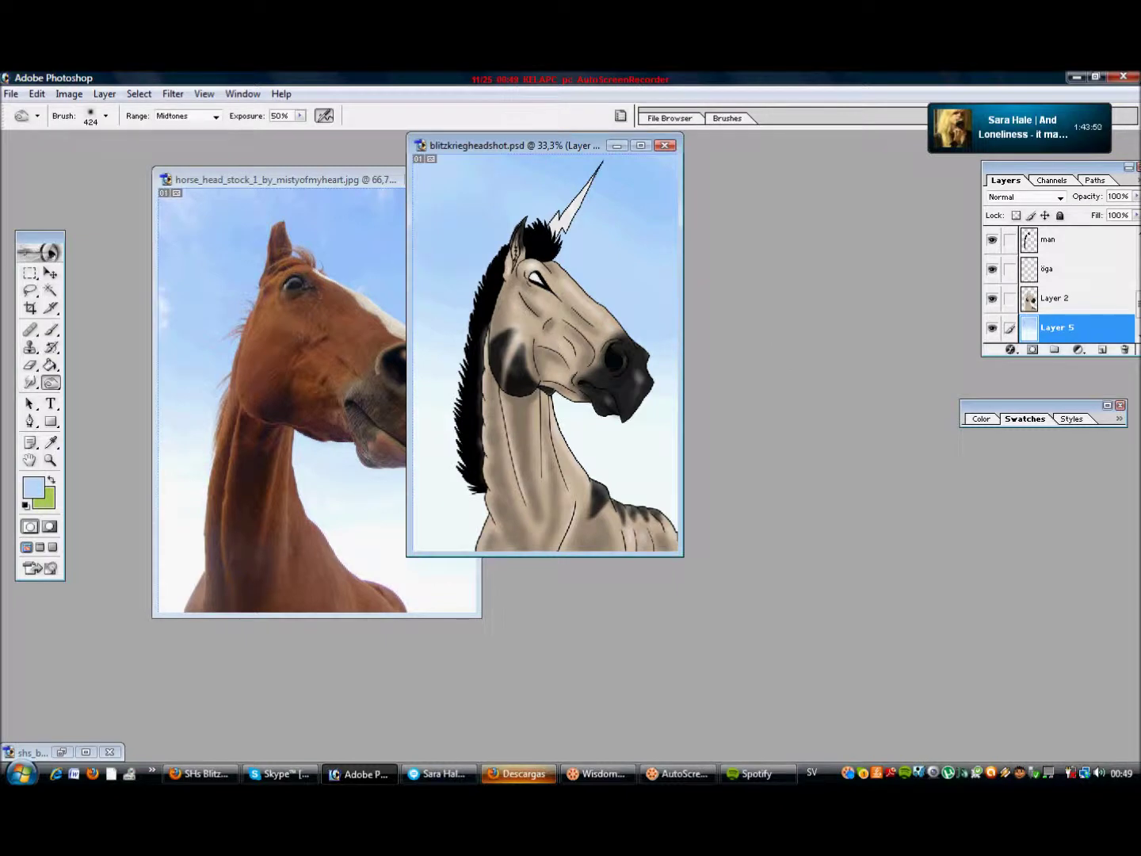
{"action": "left_click", "coordinate": [640, 146]}
- Add Layer 6 with two near-white cloud stamps and lower its opacity to about 43%
{"action": "left_click", "coordinate": [1102, 350]}
{"action": "key", "text": "i"}
{"action": "left_click", "coordinate": [33, 486]}
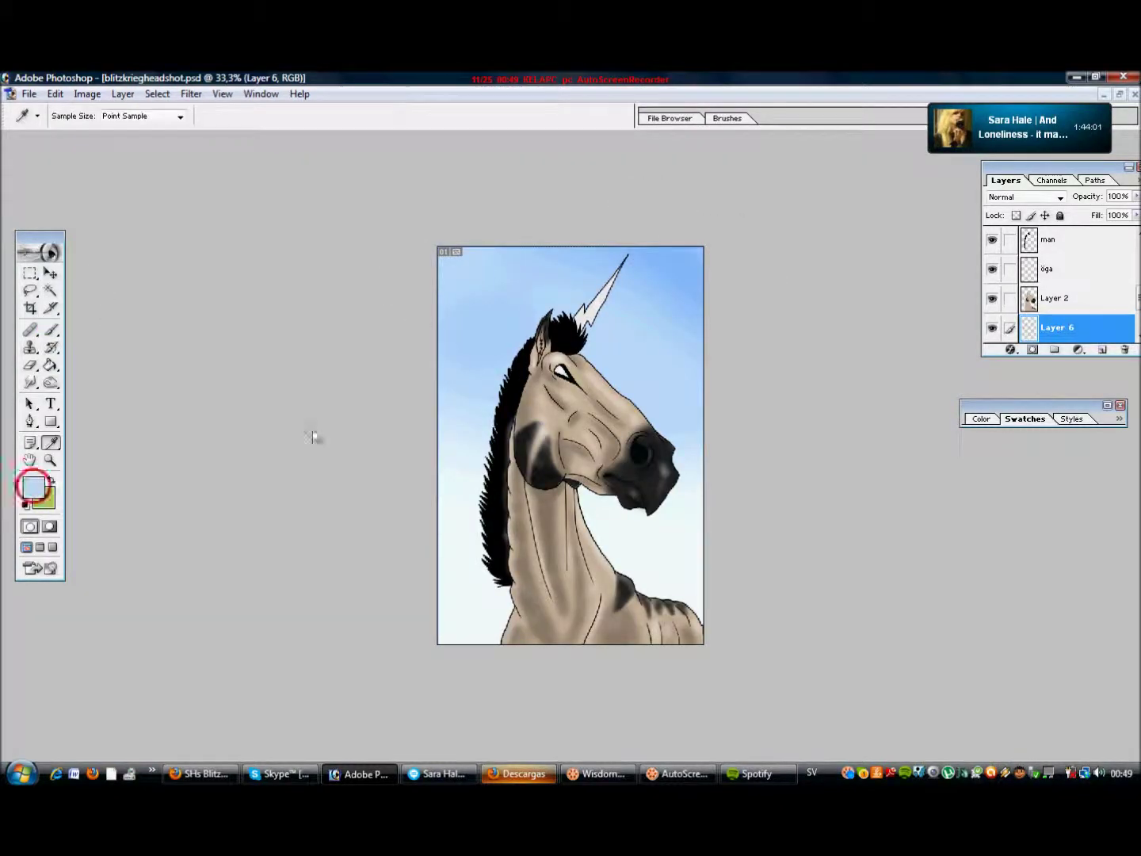
{"action": "left_click", "coordinate": [724, 315]}
{"action": "key", "text": "b"}
{"action": "left_click", "coordinate": [106, 117]}
{"action": "left_click_drag", "start_coordinate": [165, 154], "coordinate": [54, 155]}
{"action": "left_click", "coordinate": [75, 179]}
{"action": "left_click", "coordinate": [456, 329]}
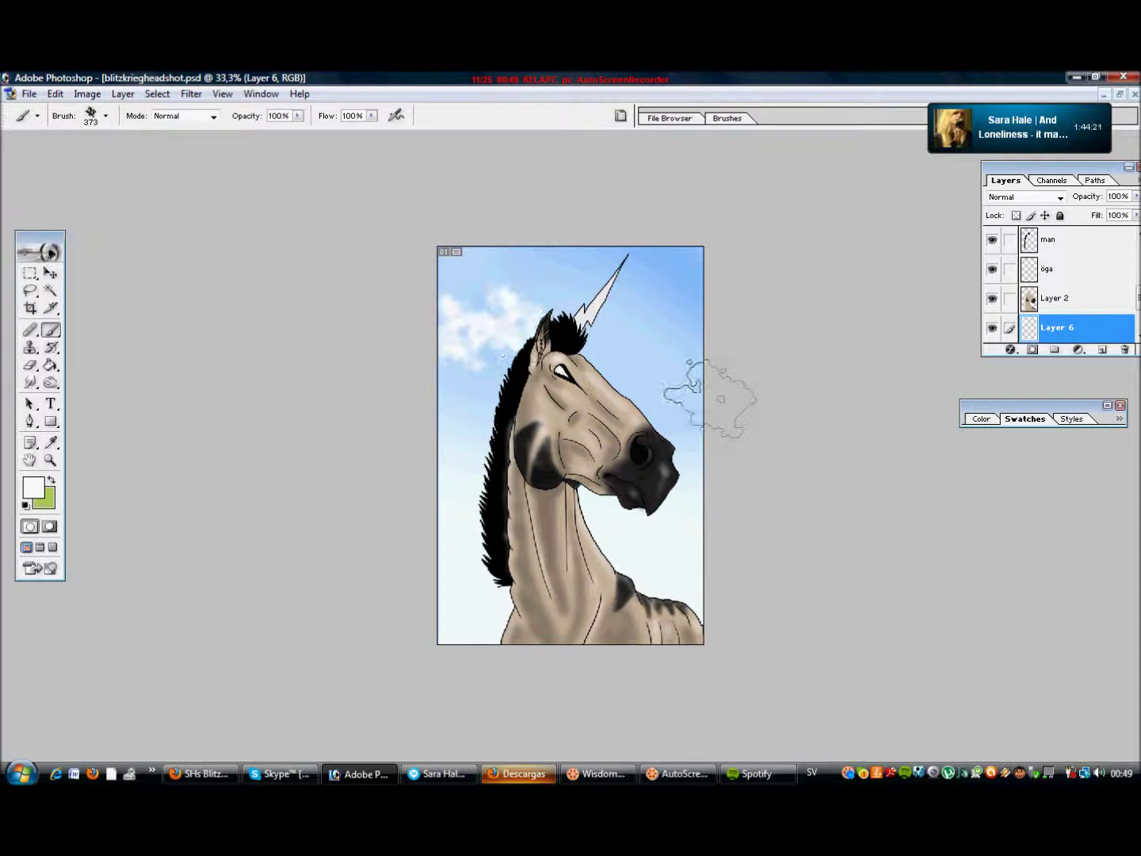
{"action": "left_click", "coordinate": [678, 358]}
{"action": "left_click_drag", "start_coordinate": [1136, 196], "coordinate": [1086, 210]}
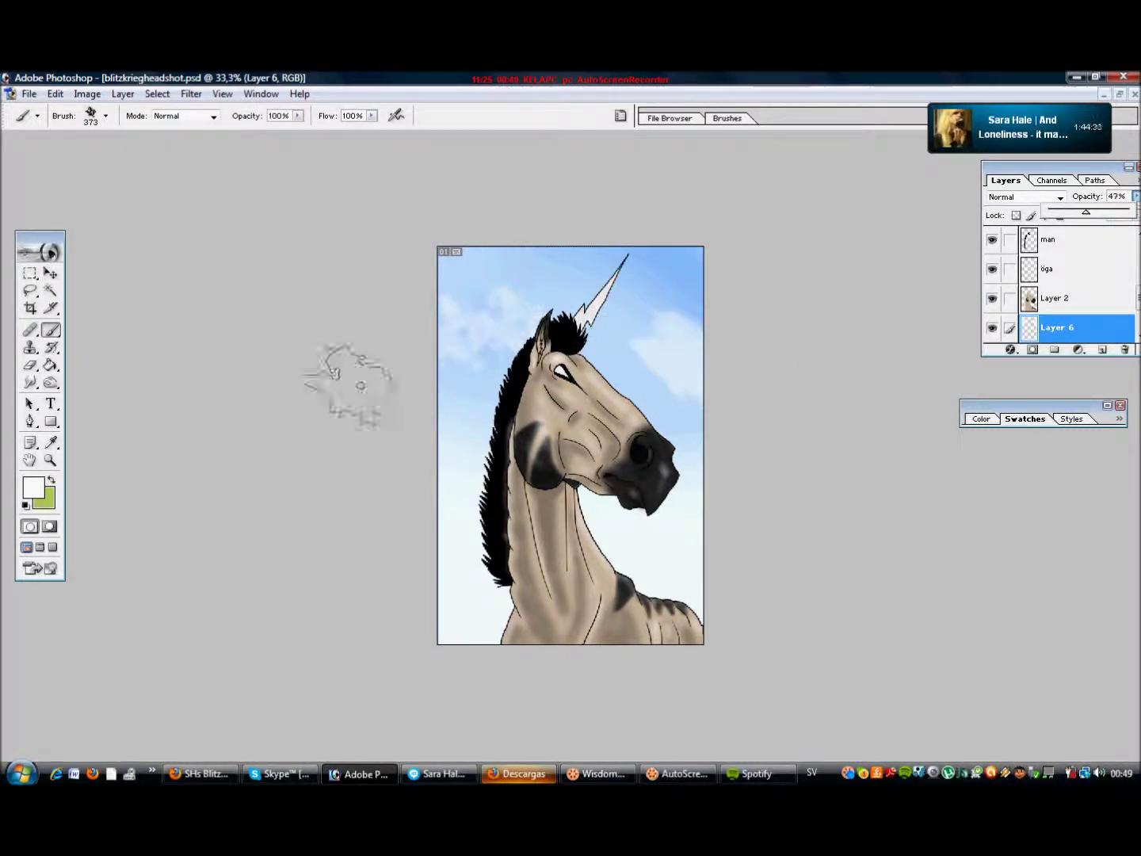
- Magic-wand the inside of the mane outline on the lineart layer and grow the selection slightly
{"action": "scroll", "coordinate": [1058, 294], "scroll_direction": "up", "scroll_amount": 3}
{"action": "left_click", "coordinate": [1063, 240]}
{"action": "key", "text": "w"}
{"action": "left_click", "coordinate": [504, 428]}
{"action": "left_click", "coordinate": [158, 95]}
{"action": "left_click", "coordinate": [373, 247]}
{"action": "left_click", "coordinate": [621, 415]}
{"action": "left_click", "coordinate": [1062, 268]}
- Delete the selected mane area from Layer 4
{"action": "key", "text": "e"}
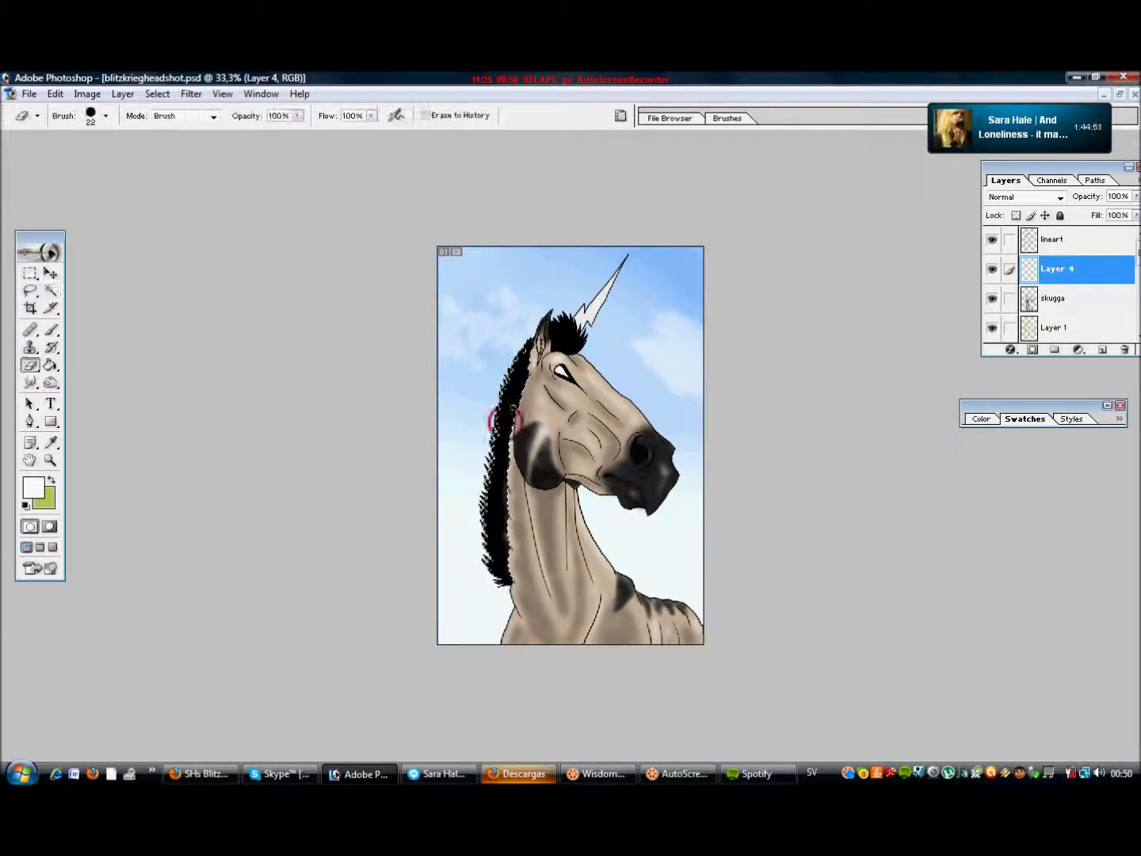
{"action": "left_click", "coordinate": [54, 94]}
{"action": "left_click", "coordinate": [80, 279]}
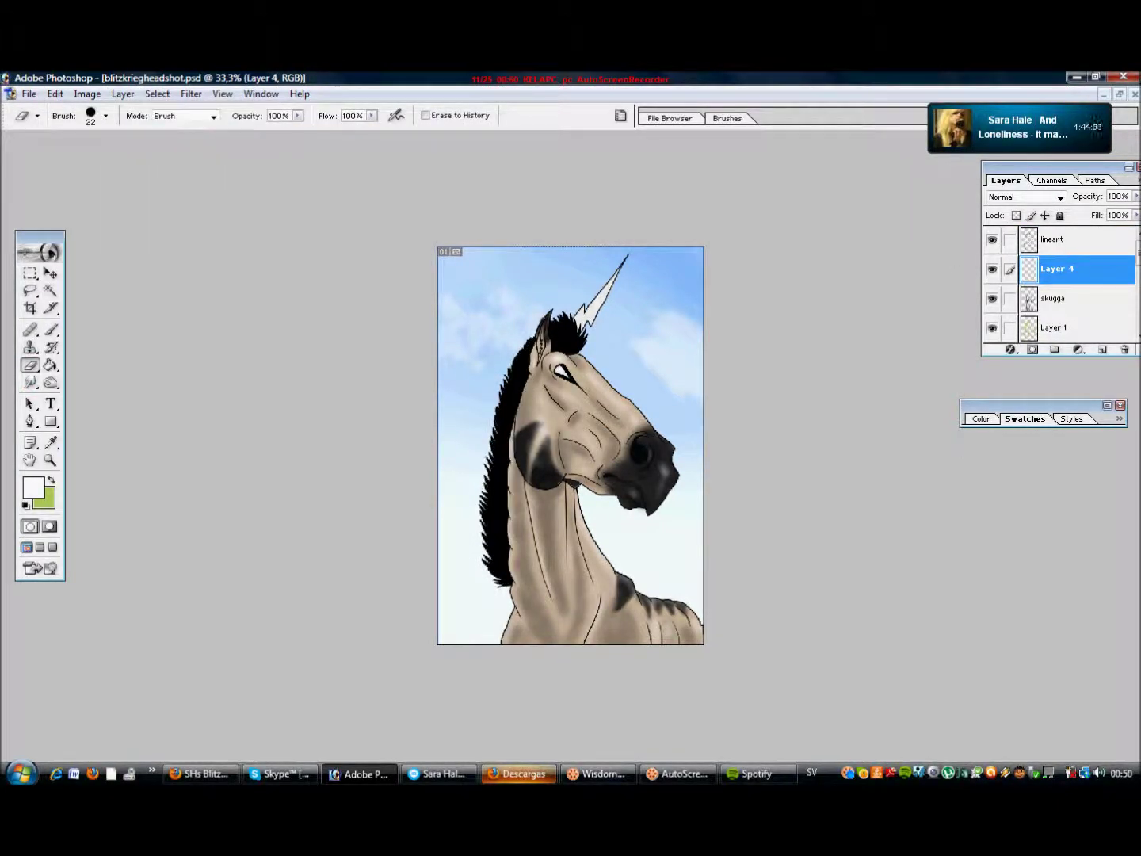
{"action": "scroll", "coordinate": [1062, 293], "scroll_direction": "down", "scroll_amount": 5}
- Choose the 45 px brush on the mane layer
{"action": "left_click", "coordinate": [1062, 267]}
{"action": "key", "text": "b"}
{"action": "left_click", "coordinate": [105, 117]}
{"action": "left_click_drag", "start_coordinate": [172, 238], "coordinate": [172, 214]}
{"action": "left_click", "coordinate": [80, 255]}
{"action": "key", "text": "Return"}
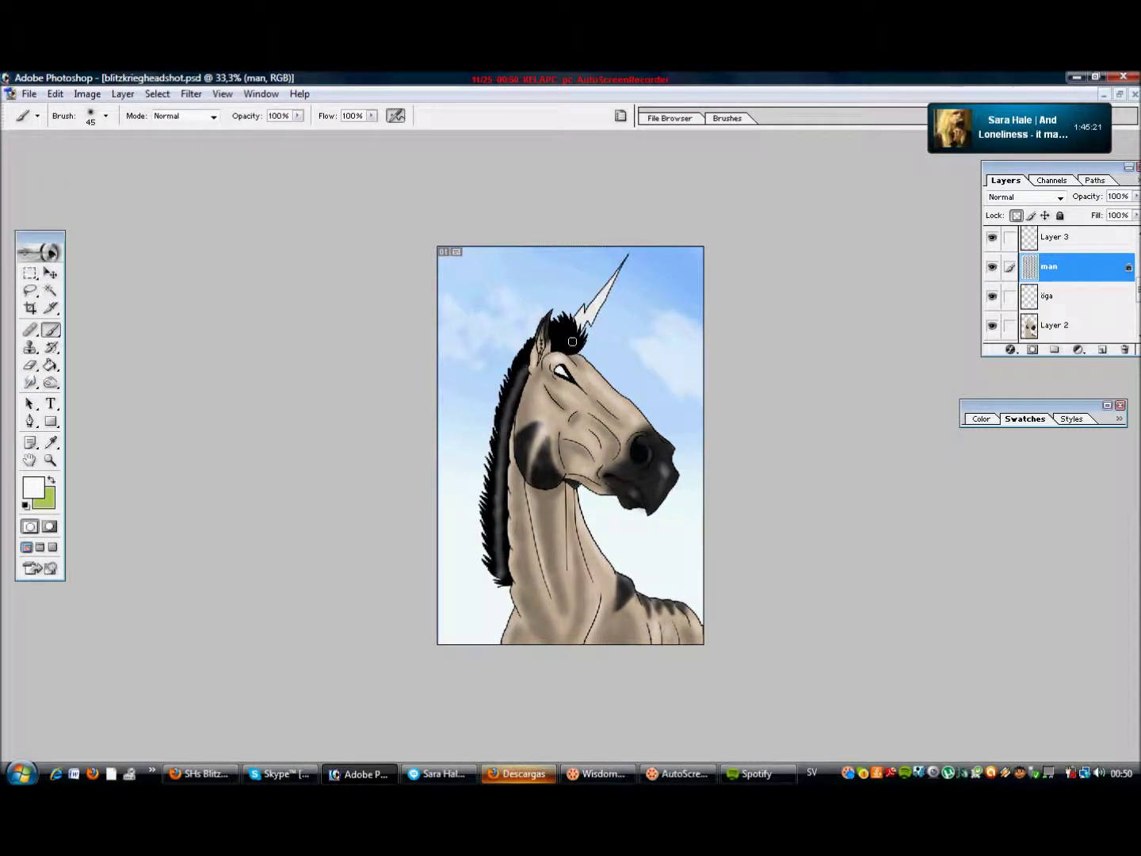
- Zoom in closely on the horse's forelock
{"action": "key", "text": "r"}
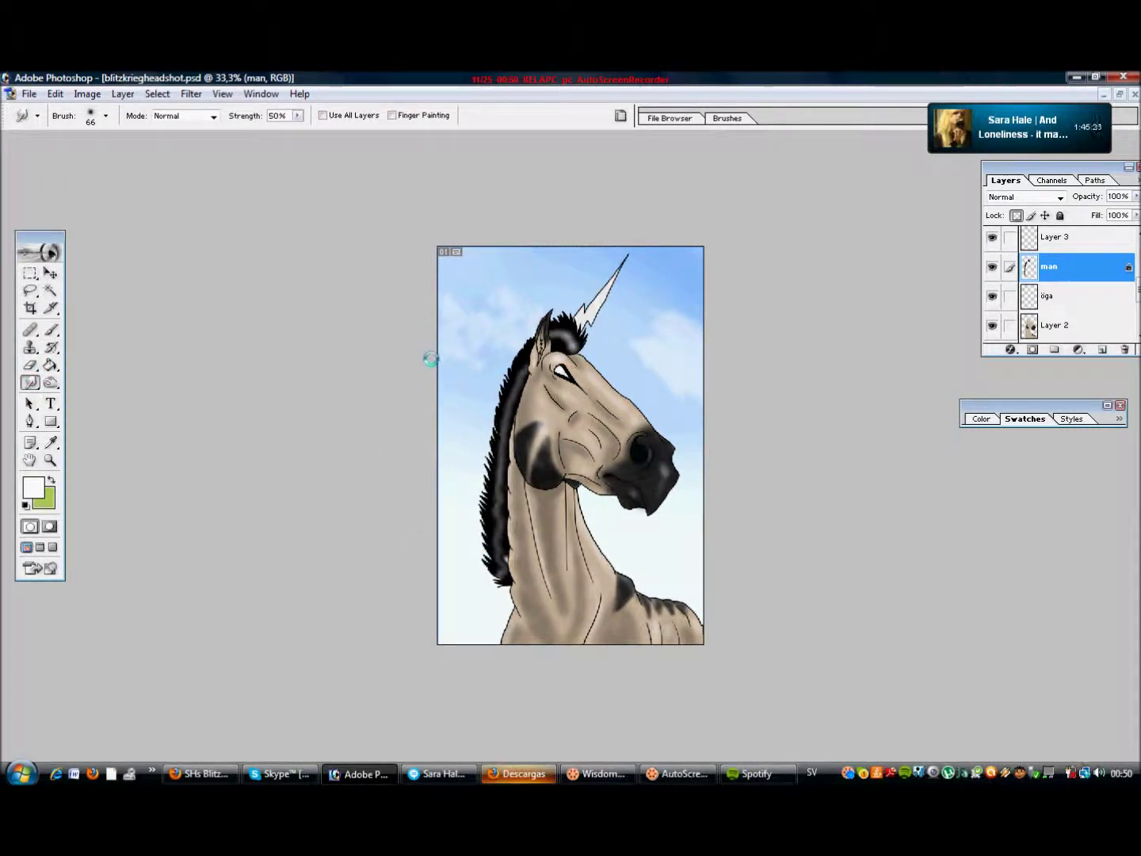
{"action": "left_click", "coordinate": [50, 329]}
{"action": "left_click", "coordinate": [91, 116]}
{"action": "left_click", "coordinate": [47, 454]}
{"action": "left_click", "coordinate": [574, 386]}
{"action": "left_click", "coordinate": [603, 318]}
{"action": "key", "text": "b"}
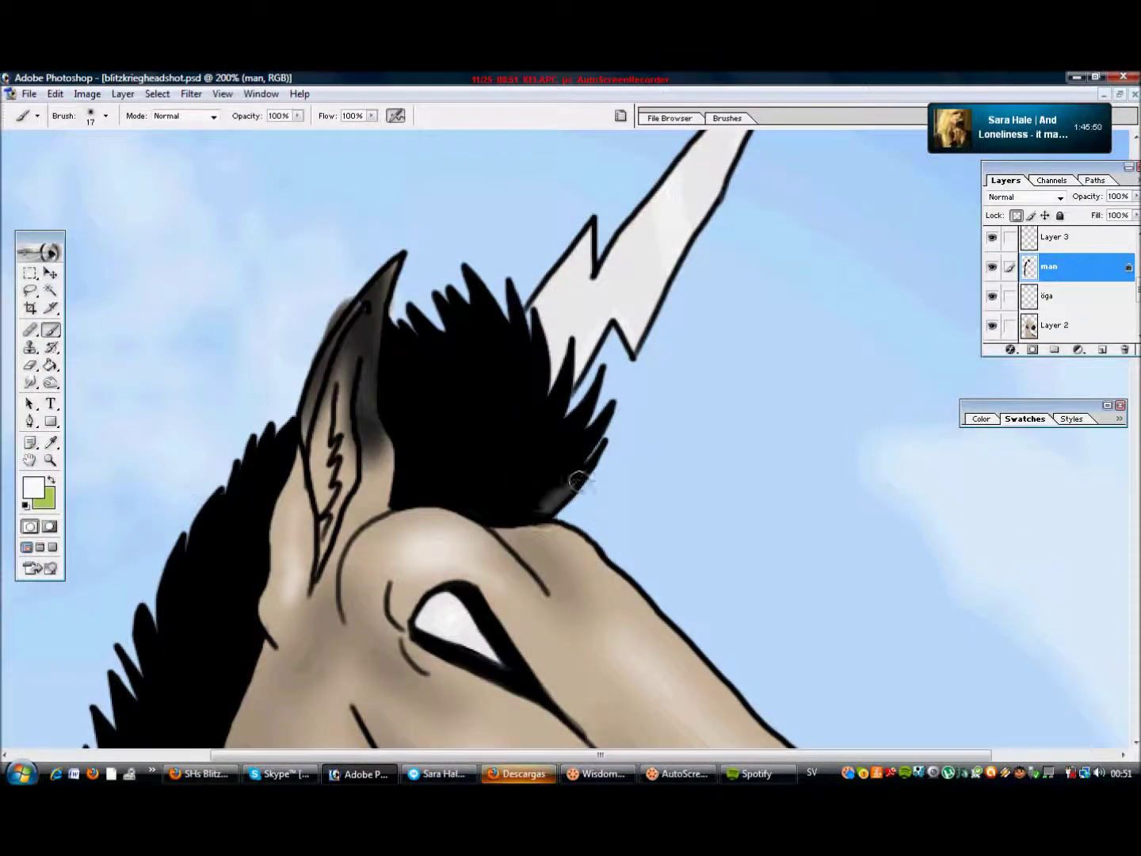
- Smudge grey streaks into the forelock, shrinking the brush to 10 px for the tips
{"action": "left_click_drag", "start_coordinate": [447, 444], "coordinate": [400, 392]}
{"action": "key", "text": "r"}
{"action": "left_click", "coordinate": [106, 116]}
{"action": "left_click_drag", "start_coordinate": [59, 159], "coordinate": [37, 164]}
{"action": "left_click_drag", "start_coordinate": [467, 448], "coordinate": [411, 396]}
{"action": "left_click", "coordinate": [106, 116]}
{"action": "left_click_drag", "start_coordinate": [28, 156], "coordinate": [21, 156]}
{"action": "left_click_drag", "start_coordinate": [500, 364], "coordinate": [565, 458]}
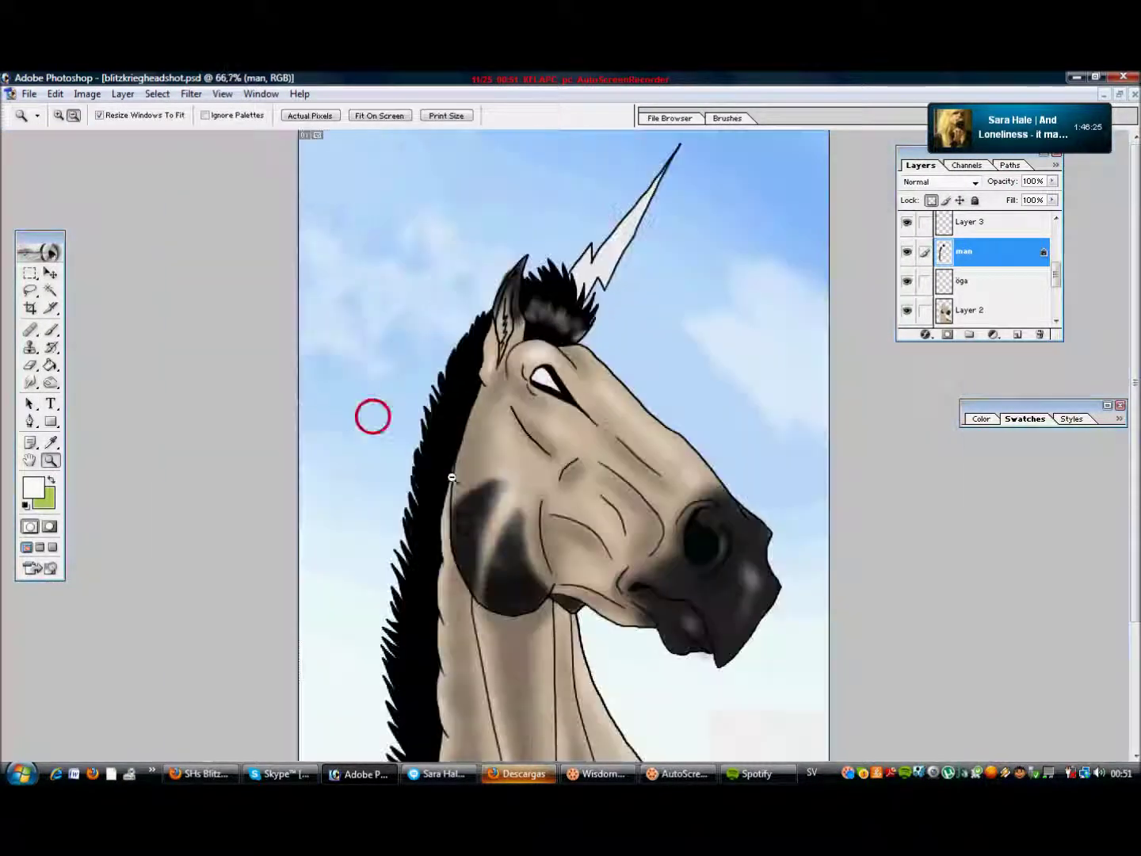
- Zoom out and paint the grey mane streaks back to black with a larger brush
{"action": "left_click", "coordinate": [50, 330]}
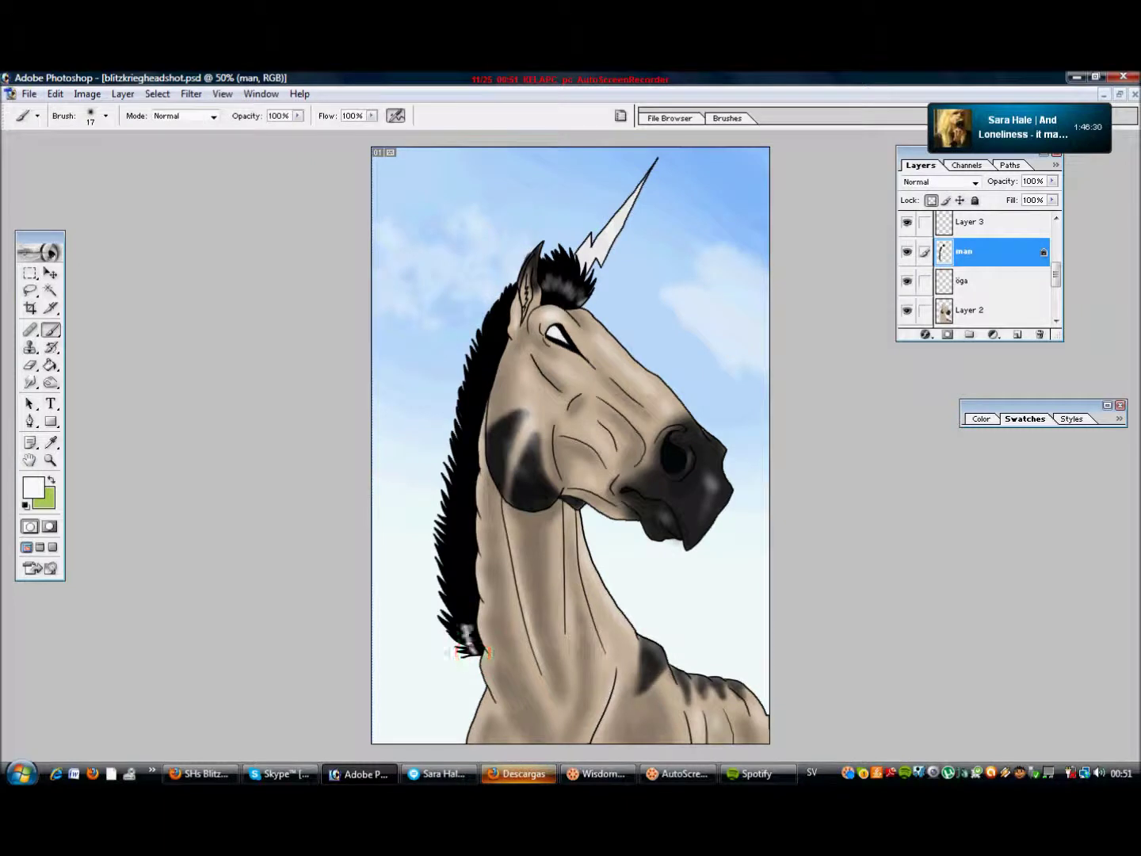
{"action": "key", "text": "r"}
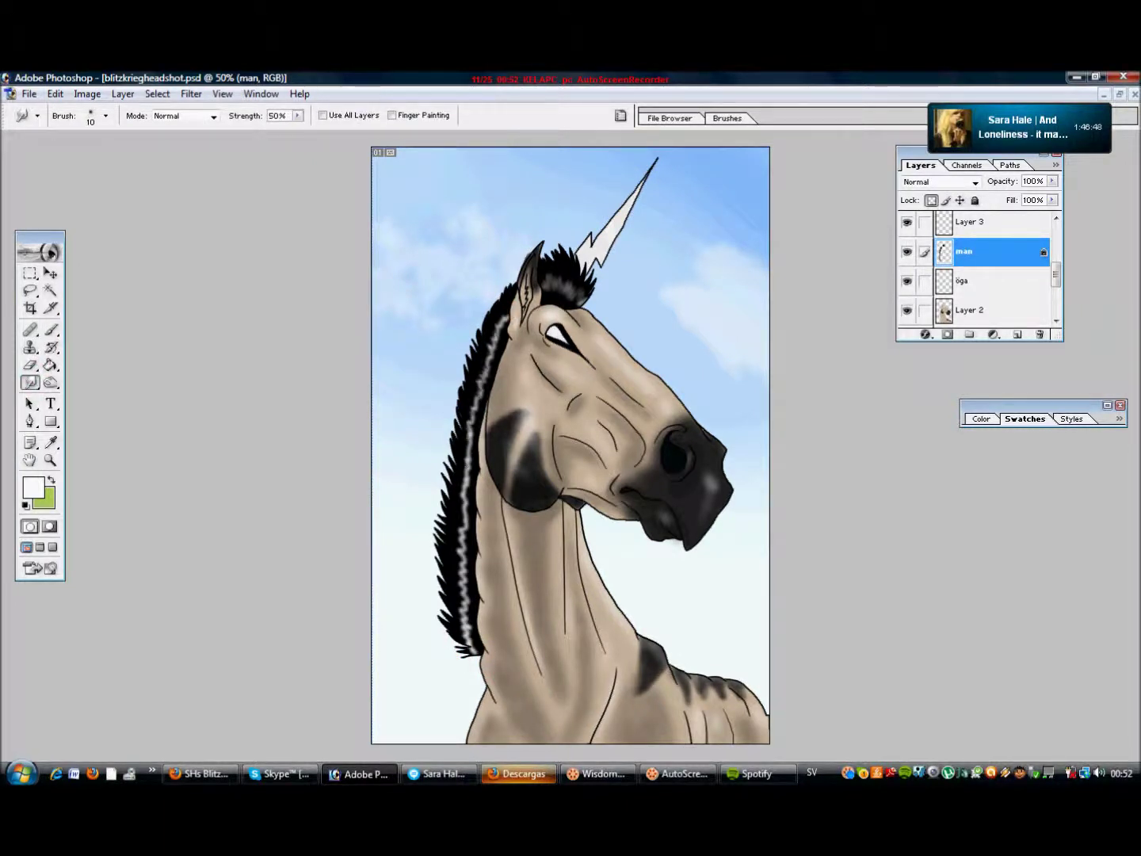
{"action": "left_click", "coordinate": [50, 330]}
{"action": "left_click", "coordinate": [106, 117]}
{"action": "left_click_drag", "start_coordinate": [468, 603], "coordinate": [482, 402]}
- Paint a white highlight on the forelock near the horn with a 17 px brush and smudge it
{"action": "left_click_drag", "start_coordinate": [472, 654], "coordinate": [467, 571]}
{"action": "left_click", "coordinate": [50, 441]}
{"action": "left_click", "coordinate": [34, 488]}
{"action": "left_click", "coordinate": [728, 316]}
{"action": "left_click", "coordinate": [50, 330]}
{"action": "left_click", "coordinate": [106, 116]}
{"action": "left_click", "coordinate": [95, 237]}
{"action": "mouse_move", "coordinate": [588, 297]}
{"action": "left_mouse_down"}
{"action": "mouse_move", "coordinate": [561, 286]}
{"action": "mouse_move", "coordinate": [577, 287]}
{"action": "left_mouse_up"}
{"action": "left_click", "coordinate": [30, 382]}
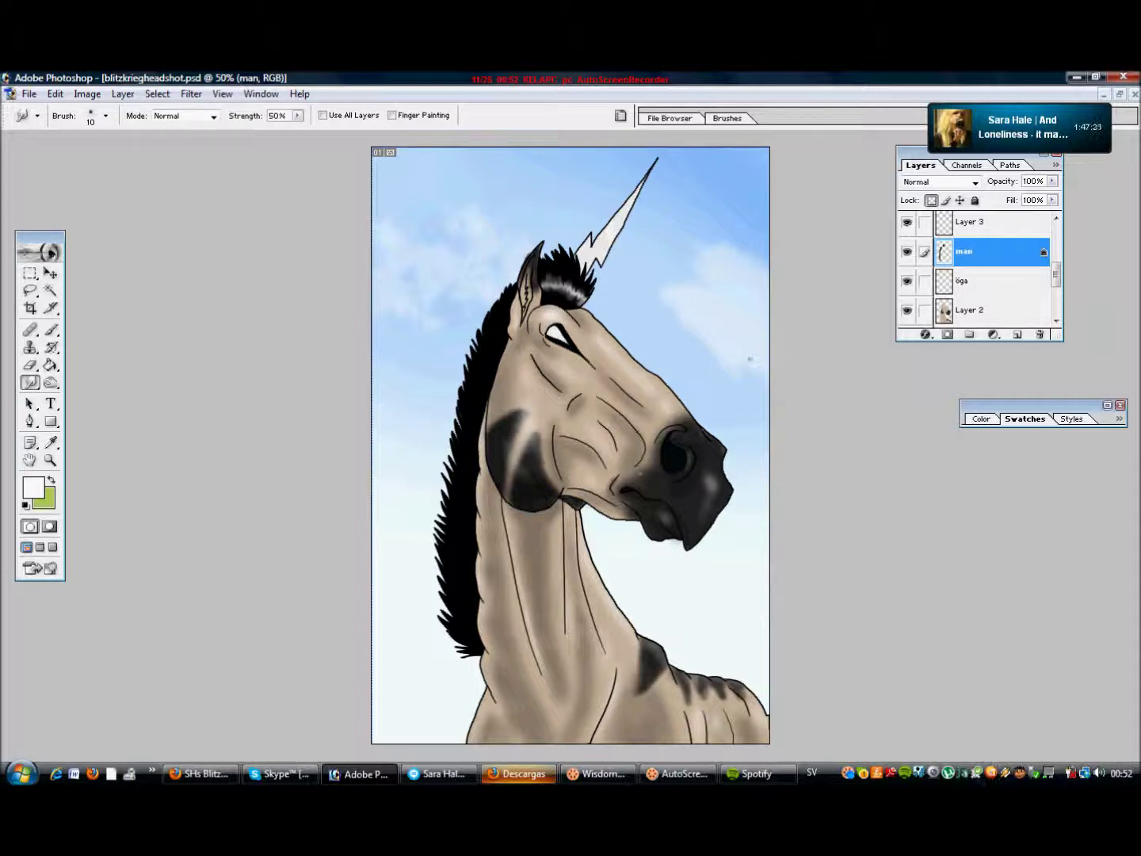
- Select the lineart layer and set a light grey paint colour
{"action": "left_click_drag", "start_coordinate": [1055, 274], "coordinate": [1056, 226]}
{"action": "left_click", "coordinate": [983, 225]}
{"action": "key", "text": "i"}
{"action": "left_click", "coordinate": [33, 488]}
{"action": "left_click", "coordinate": [388, 342]}
{"action": "left_click", "coordinate": [729, 315]}
{"action": "key", "text": "b"}
- Undo the grey dab on the horn and lock the lineart layer's transparency
{"action": "left_click", "coordinate": [102, 119]}
{"action": "left_click", "coordinate": [603, 248]}
{"action": "left_click", "coordinate": [54, 94]}
{"action": "left_click", "coordinate": [75, 108]}
{"action": "left_click", "coordinate": [932, 200]}
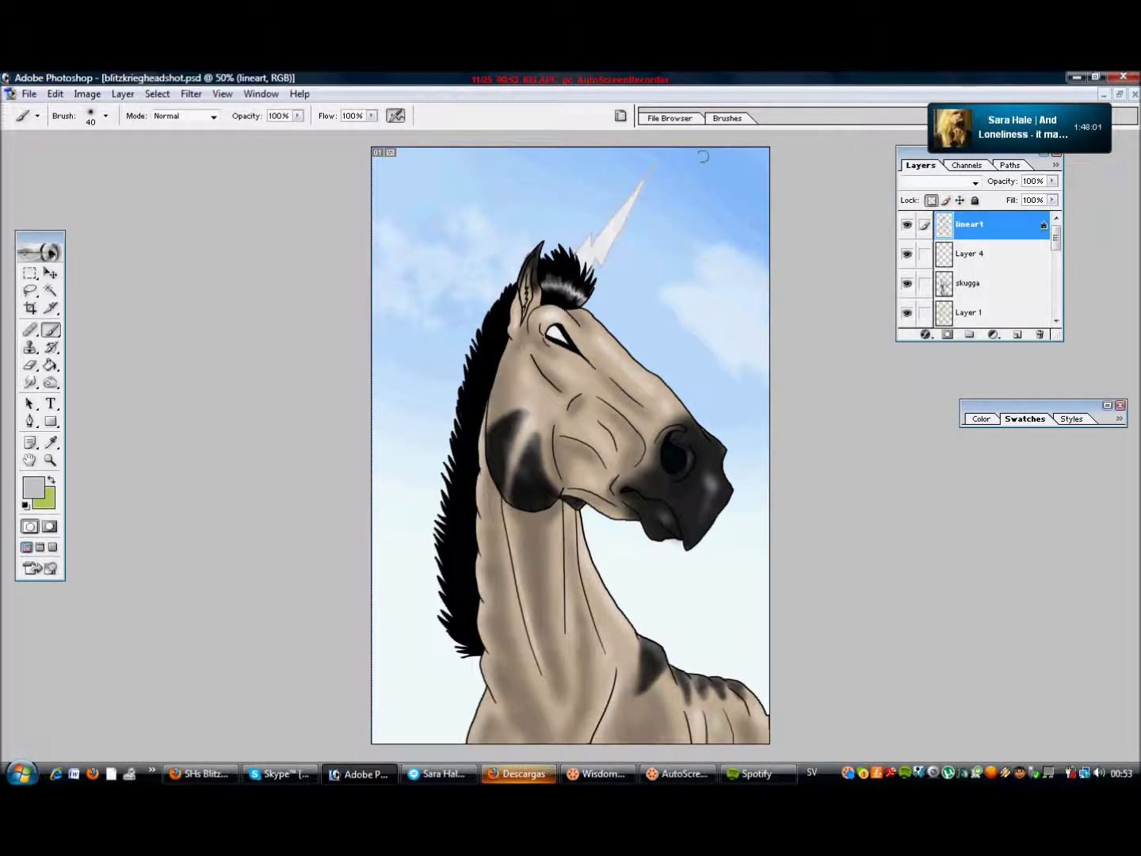
- Pick a dark brown paint colour in the Color Picker
{"action": "left_click", "coordinate": [50, 442]}
{"action": "left_click", "coordinate": [33, 488]}
{"action": "left_click", "coordinate": [439, 438]}
{"action": "left_click", "coordinate": [726, 316]}
{"action": "key", "text": "b"}
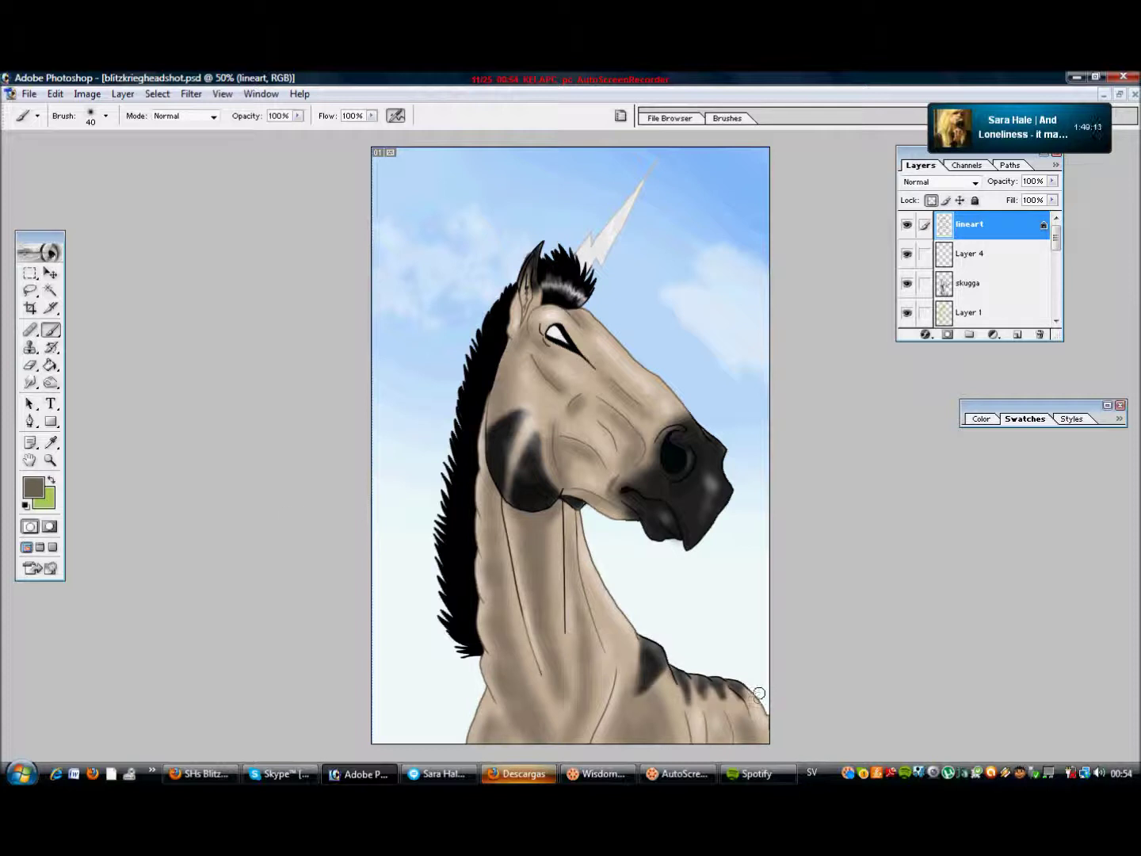
- Confirm a darker colour, paint near the jaw shadow, and enlarge the brush to 220 px
{"action": "key", "text": "i"}
{"action": "left_click", "coordinate": [33, 487]}
{"action": "left_click", "coordinate": [727, 312]}
{"action": "key", "text": "b"}
{"action": "left_click_drag", "start_coordinate": [496, 475], "coordinate": [501, 493]}
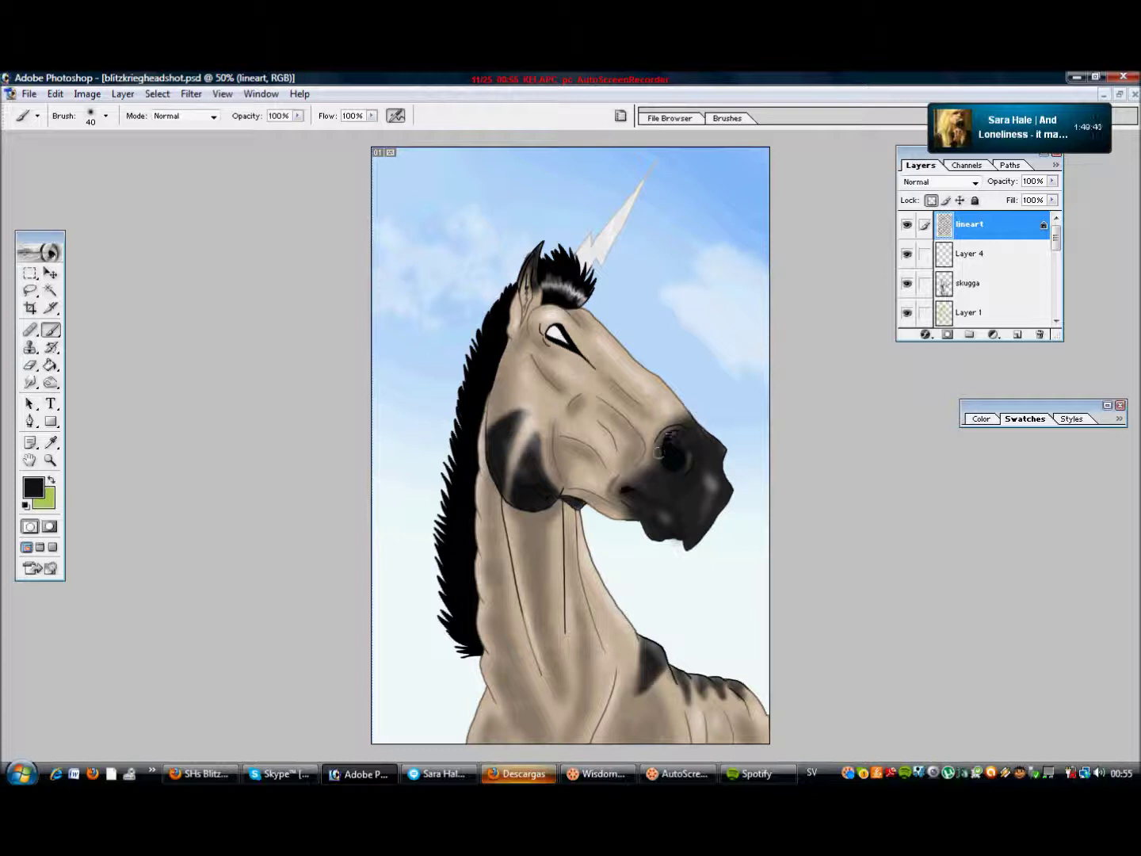
{"action": "left_click", "coordinate": [104, 116]}
{"action": "left_click_drag", "start_coordinate": [119, 141], "coordinate": [162, 141]}
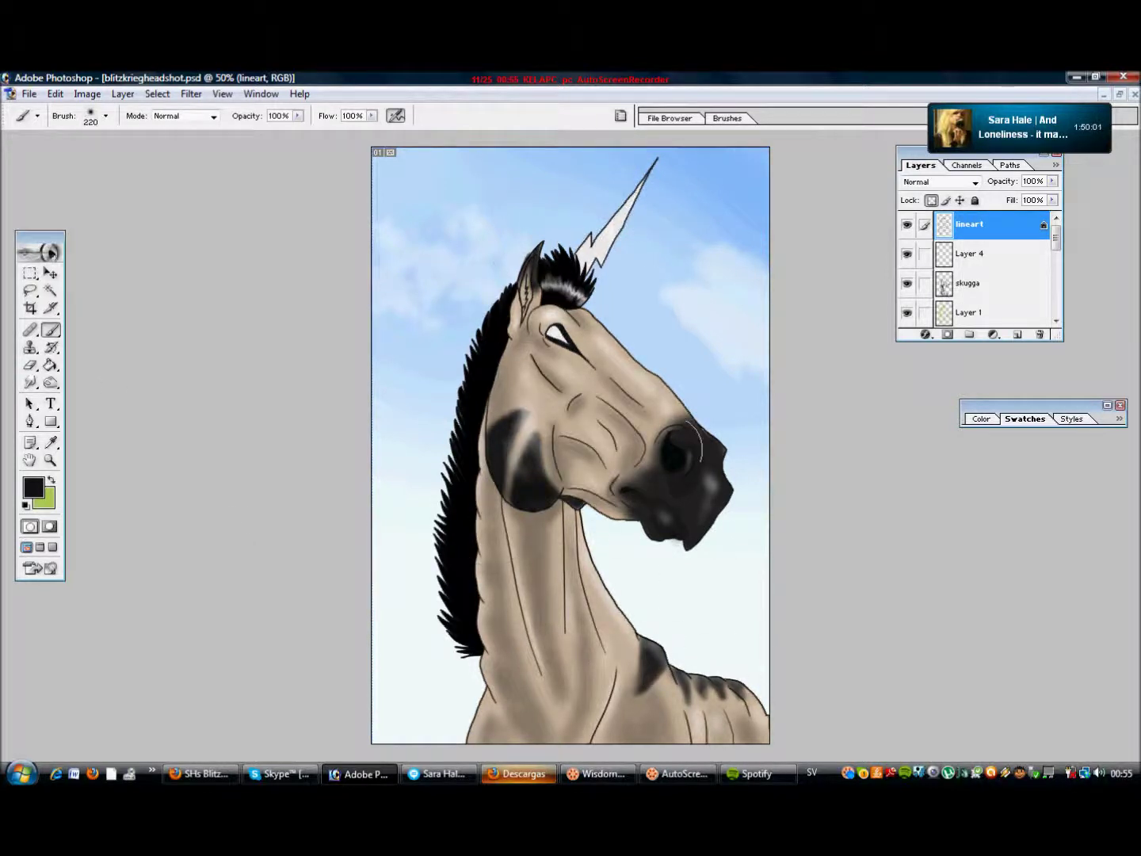
- Magic-wand the area around the horse, erase Layer 2's edges, and deselect
{"action": "left_click", "coordinate": [50, 290]}
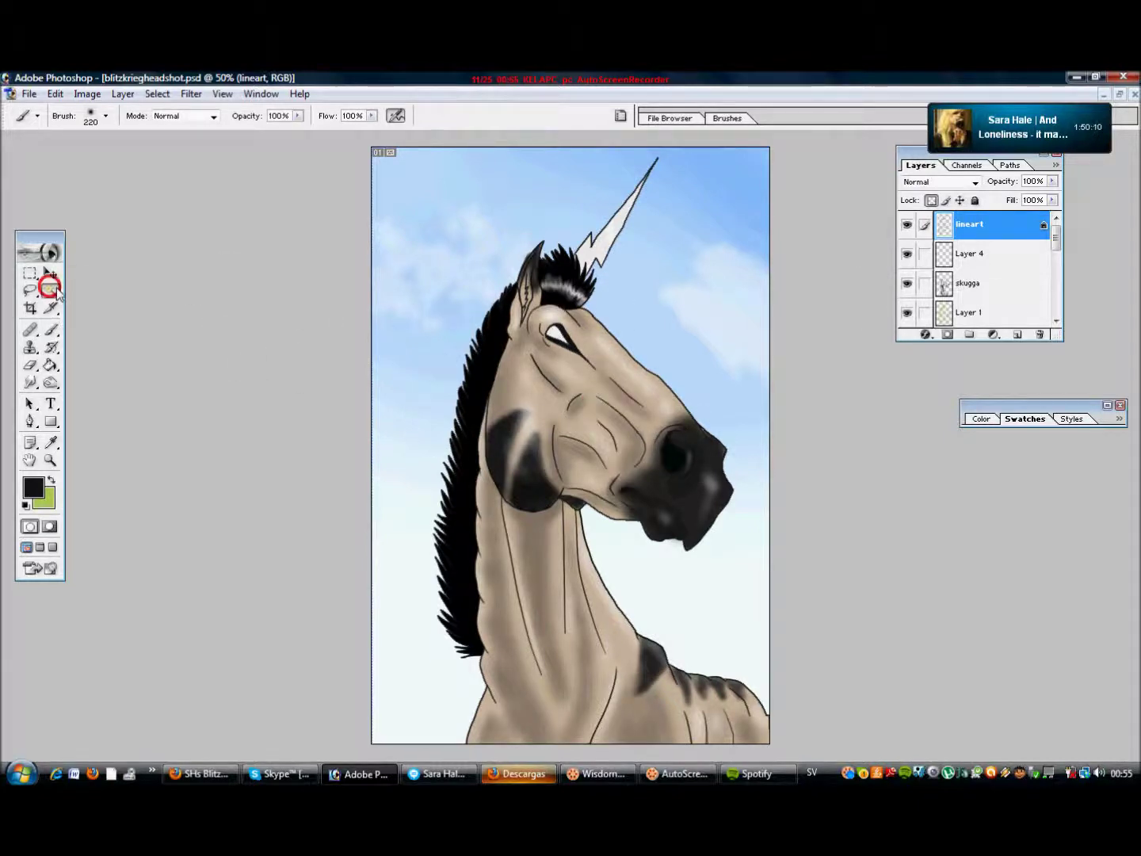
{"action": "left_click", "coordinate": [157, 94]}
{"action": "left_click_drag", "start_coordinate": [1058, 232], "coordinate": [1058, 286]}
{"action": "left_click", "coordinate": [1014, 246]}
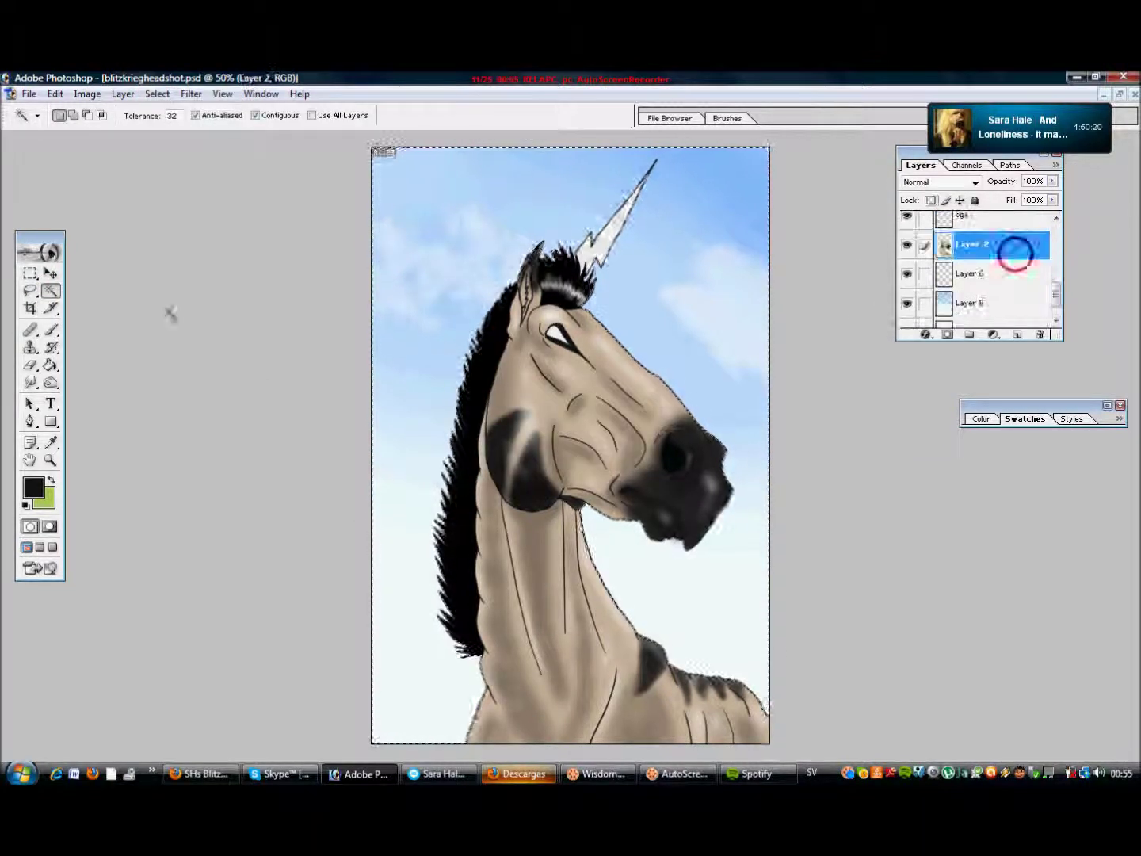
{"action": "key", "text": "e"}
{"action": "left_click", "coordinate": [157, 94]}
{"action": "left_click", "coordinate": [191, 130]}
- Adjust the brush presets and add a new Layer 7 for the signature
{"action": "key", "text": "i"}
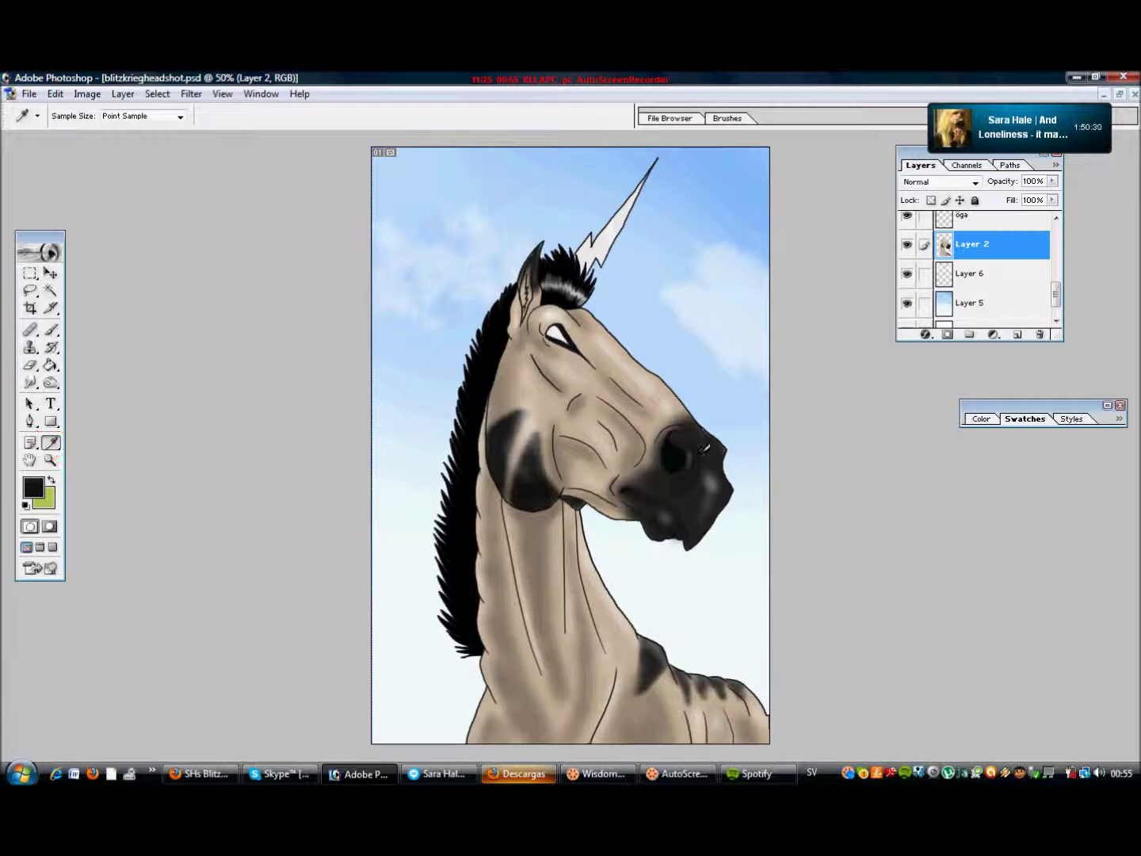
{"action": "left_click", "coordinate": [50, 330]}
{"action": "left_click", "coordinate": [96, 116]}
{"action": "left_click", "coordinate": [703, 431]}
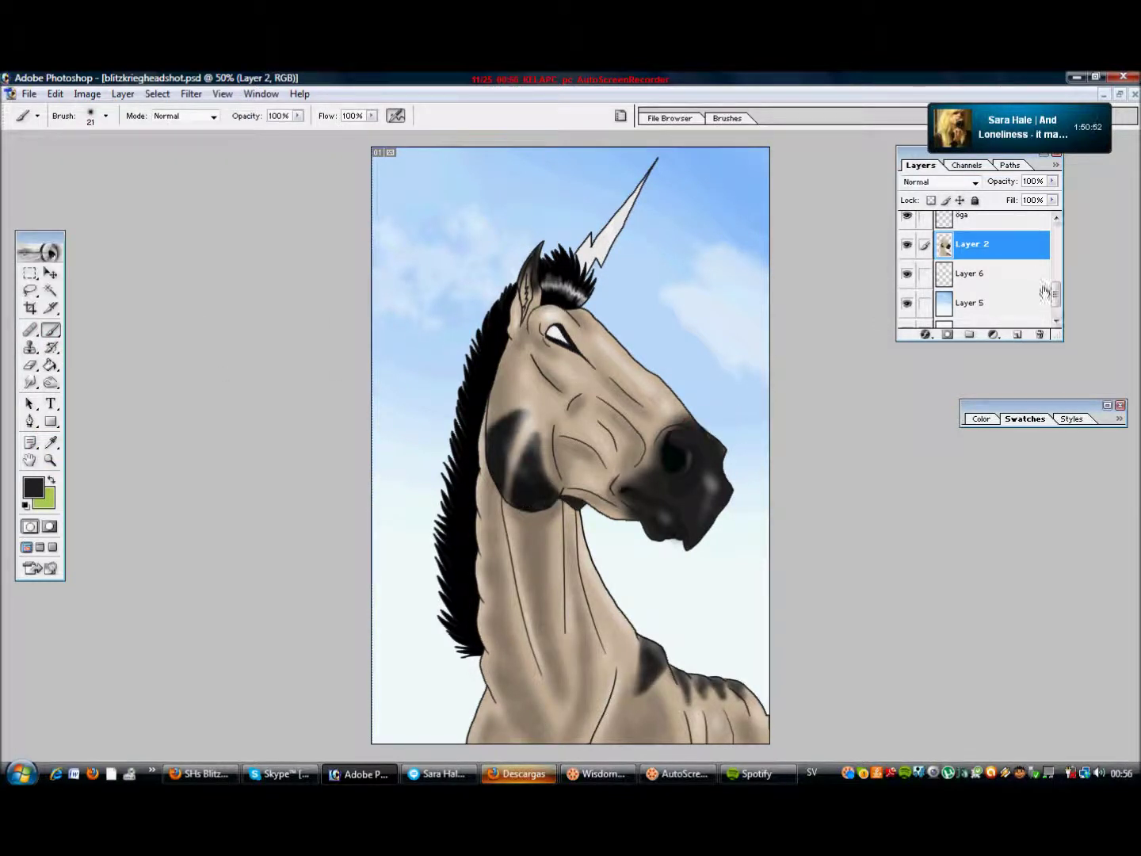
{"action": "left_click", "coordinate": [1017, 333]}
{"action": "left_click", "coordinate": [106, 117]}
- Stamp a 292 px signature brush in the lower-right corner and fade its layer to 54% opacity
{"action": "left_click", "coordinate": [119, 287]}
{"action": "left_click_drag", "start_coordinate": [167, 155], "coordinate": [139, 155]}
{"action": "left_click", "coordinate": [708, 681]}
{"action": "left_click", "coordinate": [115, 254]}
{"action": "left_click", "coordinate": [725, 705]}
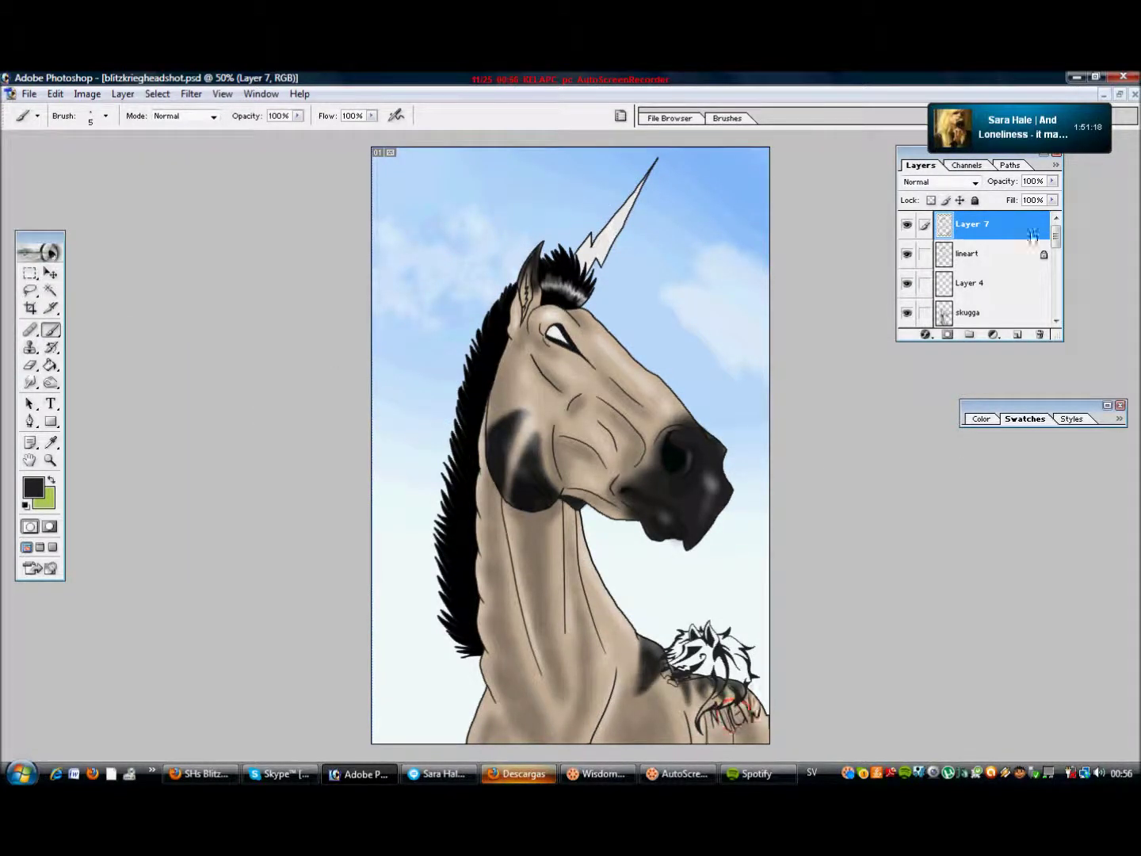
{"action": "left_click_drag", "start_coordinate": [1052, 180], "coordinate": [1016, 183]}
- Lasso the signature and scale it to 80% width and height with Free Transform
{"action": "key", "text": "l"}
{"action": "left_click_drag", "start_coordinate": [782, 593], "coordinate": [622, 749]}
{"action": "right_click", "coordinate": [659, 688]}
{"action": "left_click", "coordinate": [697, 563]}
{"action": "double_click", "coordinate": [239, 117]}
{"action": "type", "text": "70"}
{"action": "left_click", "coordinate": [308, 116]}
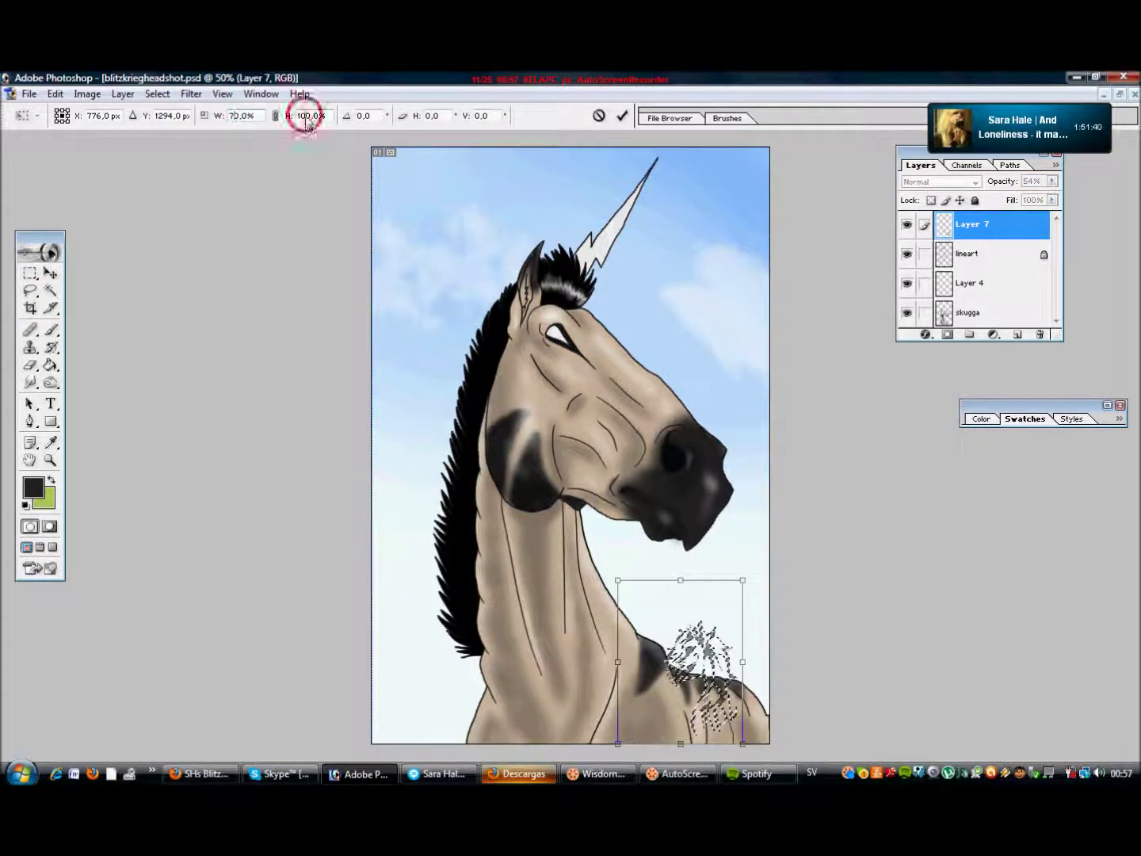
{"action": "type", "text": "80"}
{"action": "double_click", "coordinate": [239, 116]}
{"action": "type", "text": "80"}
{"action": "left_click", "coordinate": [51, 272]}
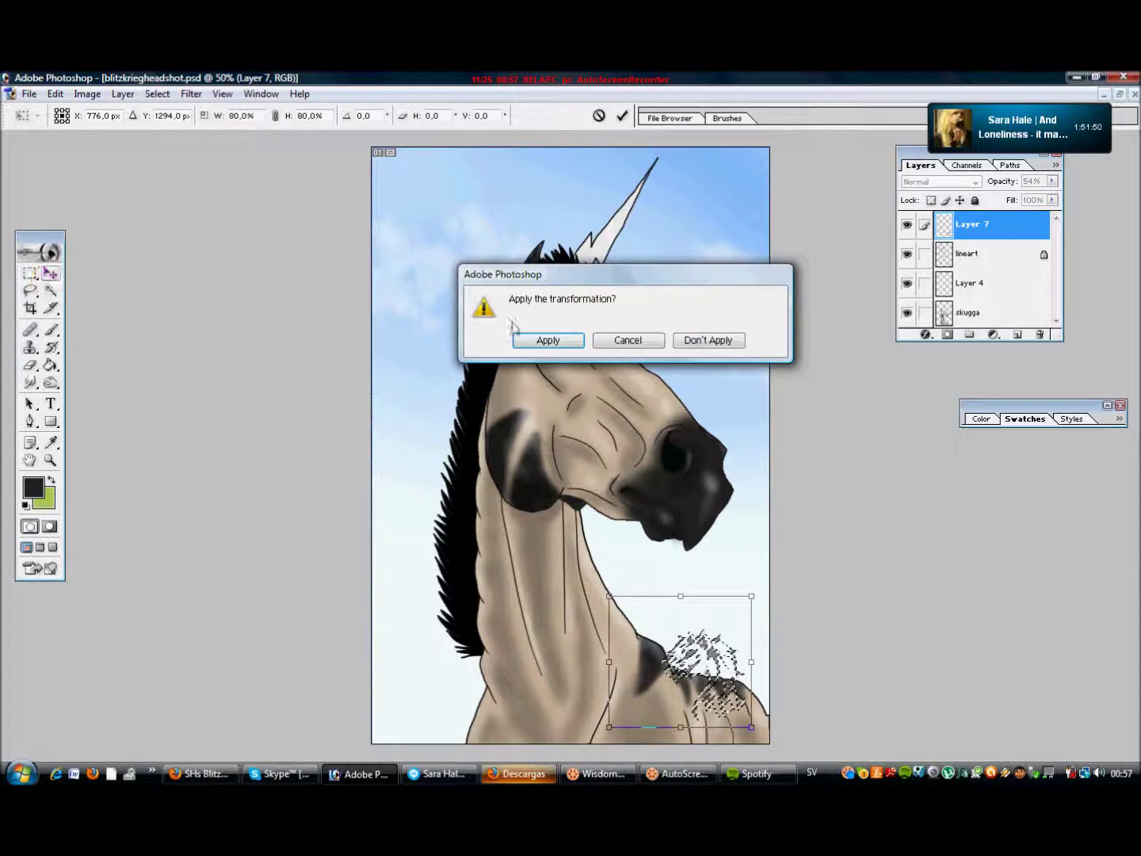
{"action": "key", "text": "Return"}
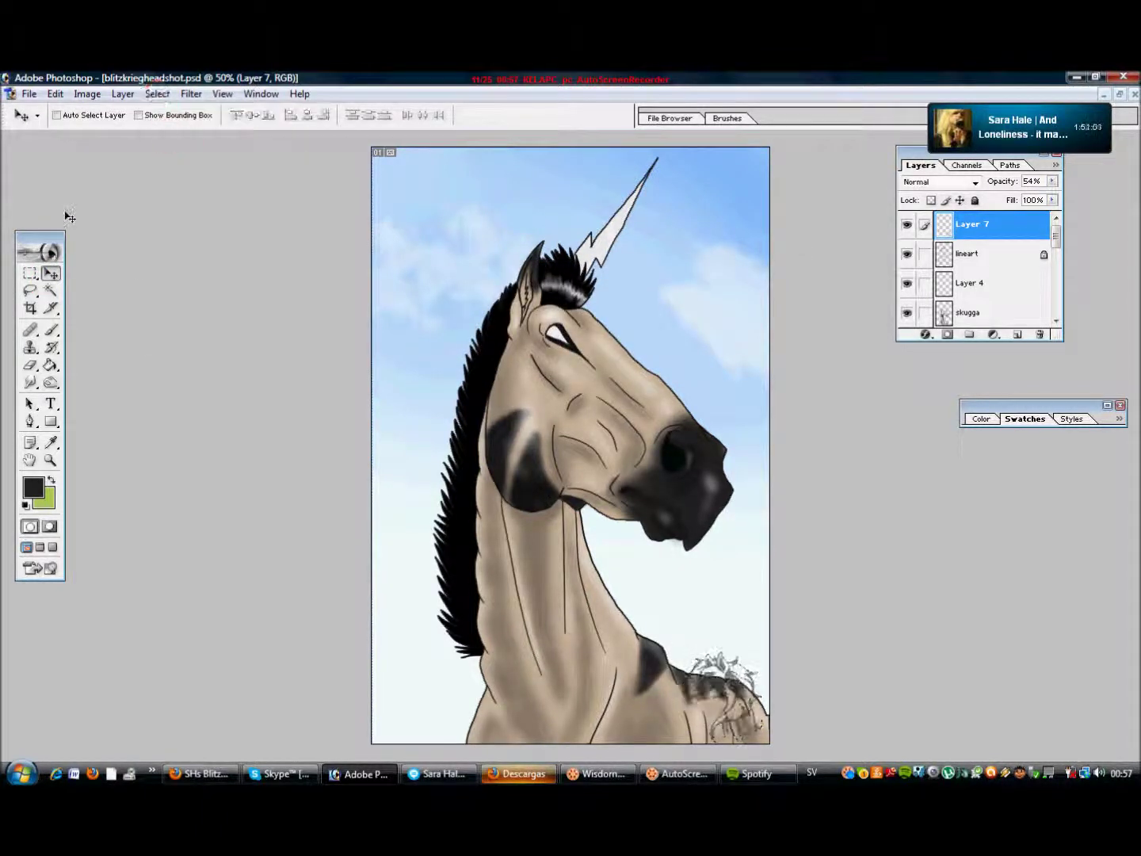
- Save the painting from the File menu
{"action": "left_click", "coordinate": [28, 94]}
{"action": "left_click", "coordinate": [71, 225]}
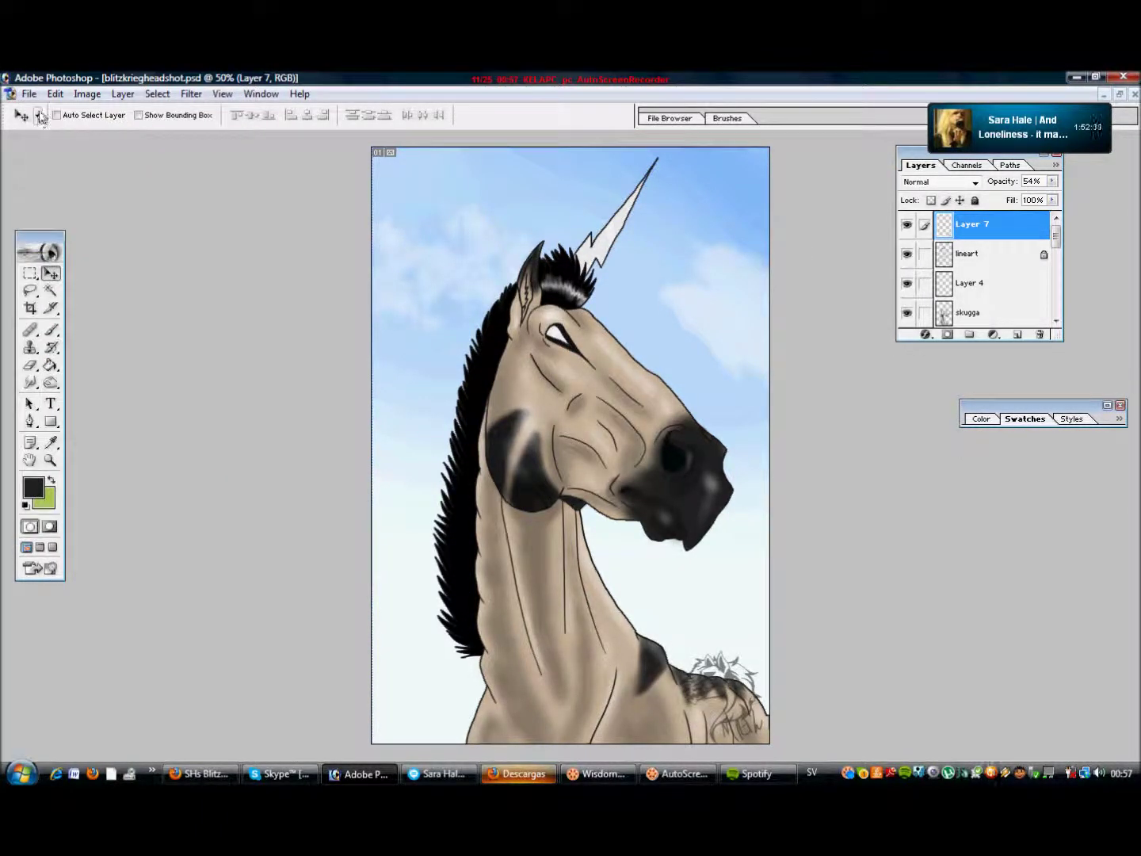
{"action": "left_click", "coordinate": [40, 115]}
- Save a copy as blitzkriegheadshotKLAR.png in PNG format with Interlace set to None
{"action": "left_click", "coordinate": [28, 93]}
{"action": "left_click", "coordinate": [82, 239]}
{"action": "type", "text": "KLAR"}
{"action": "left_click", "coordinate": [716, 455]}
{"action": "left_click", "coordinate": [667, 584]}
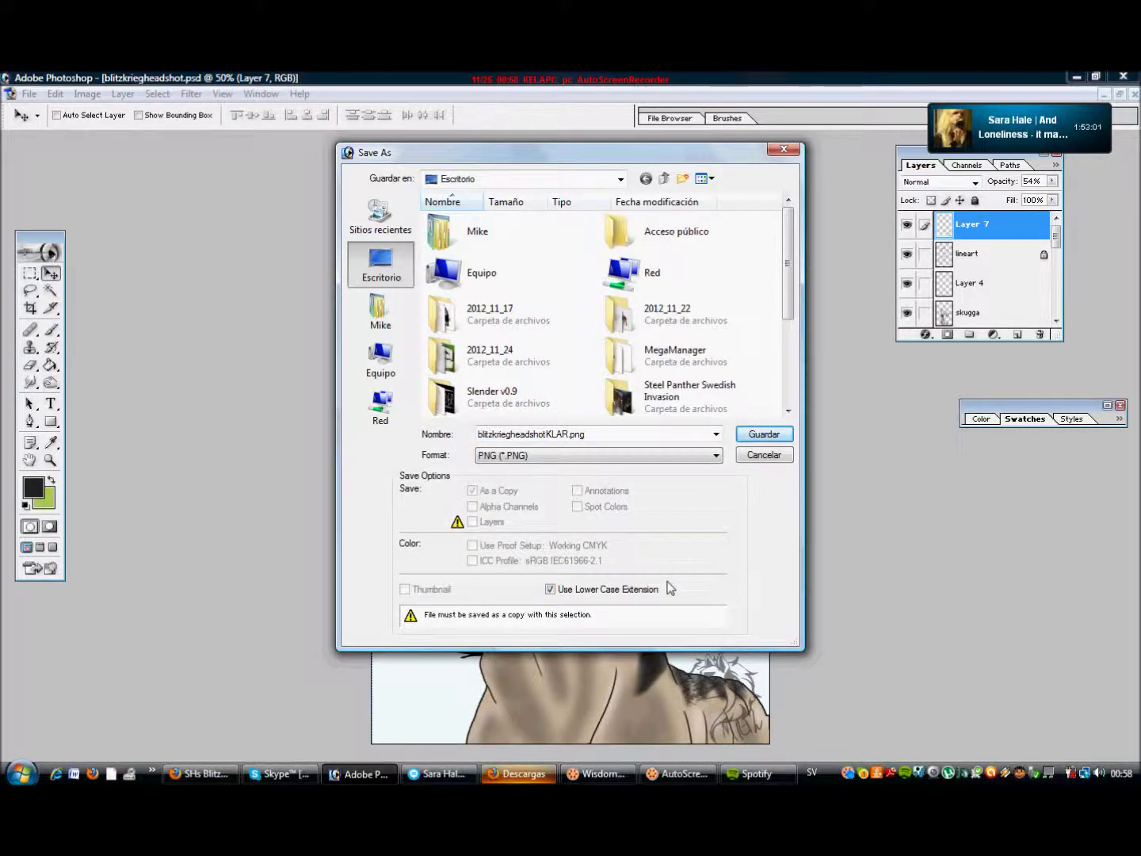
{"action": "left_click", "coordinate": [752, 440]}
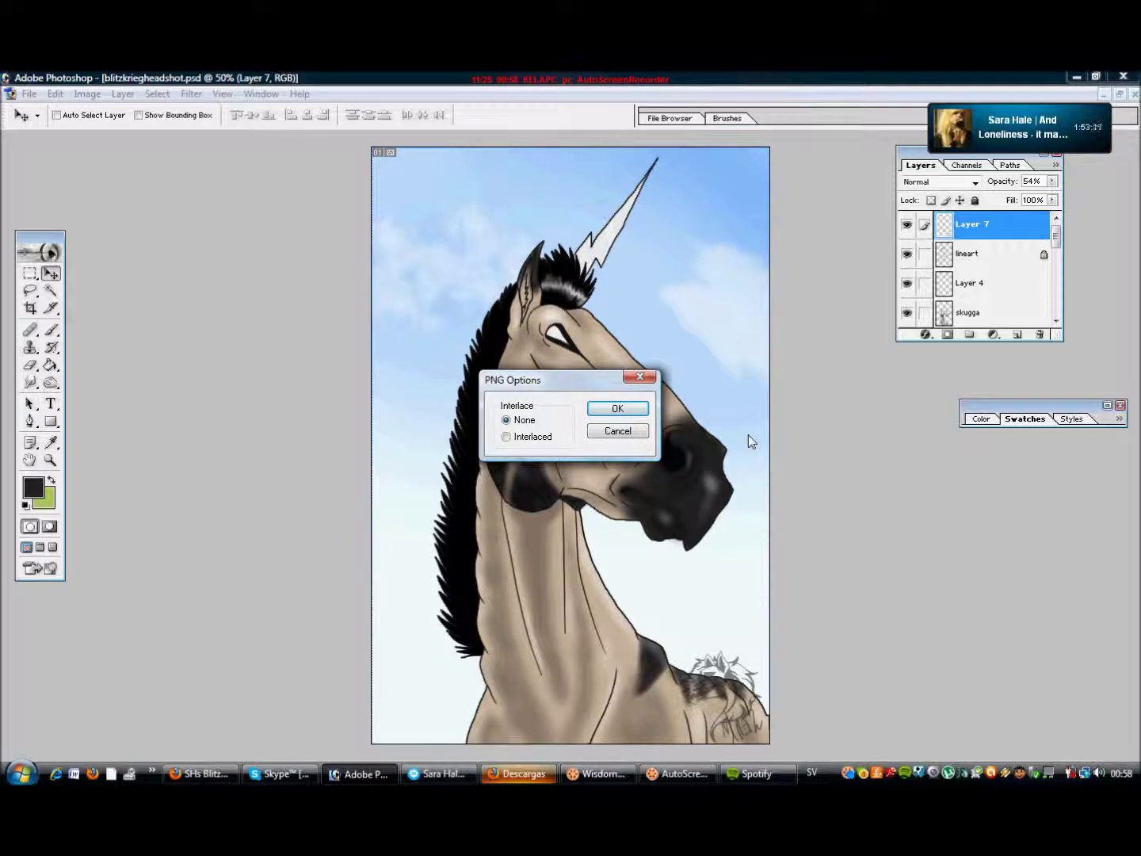
{"action": "left_click", "coordinate": [621, 411]}
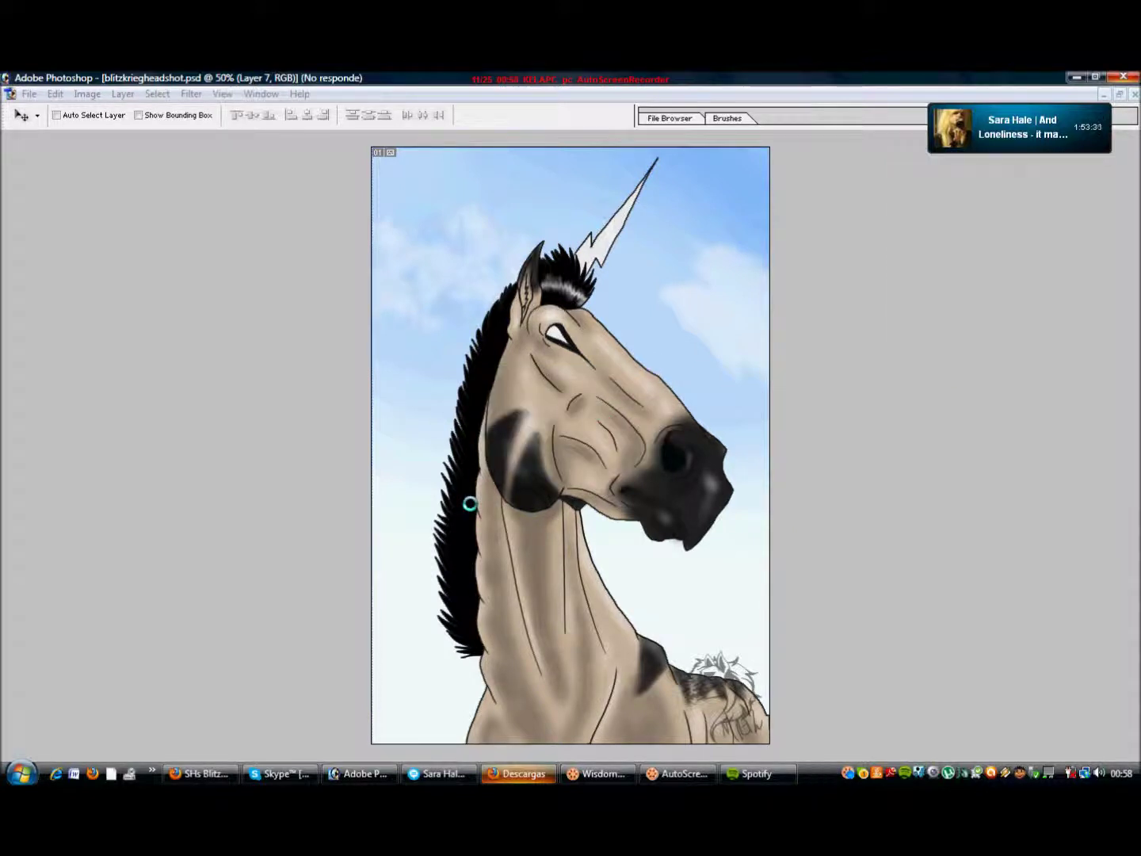